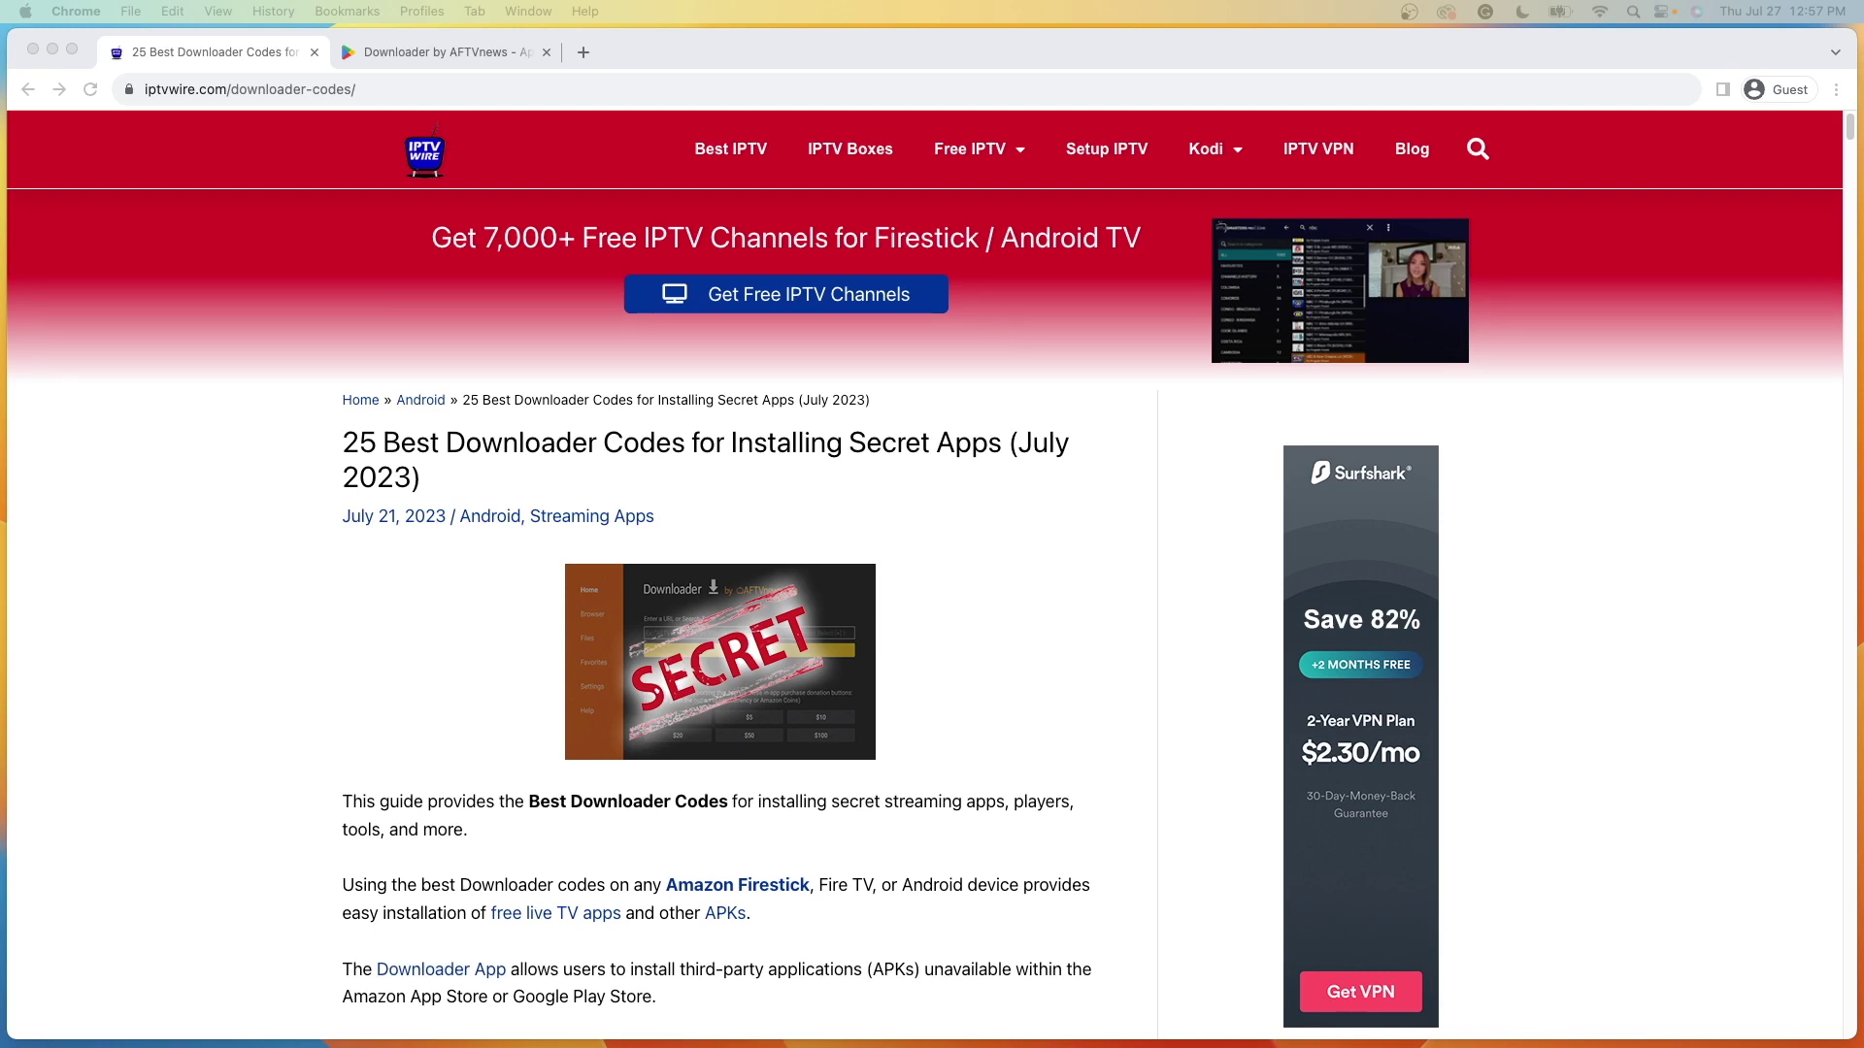
# - Review the IPTV Wire Downloader codes article and the Google Play page for Downloader by AFTVnews
pyautogui.click(1737, 454)
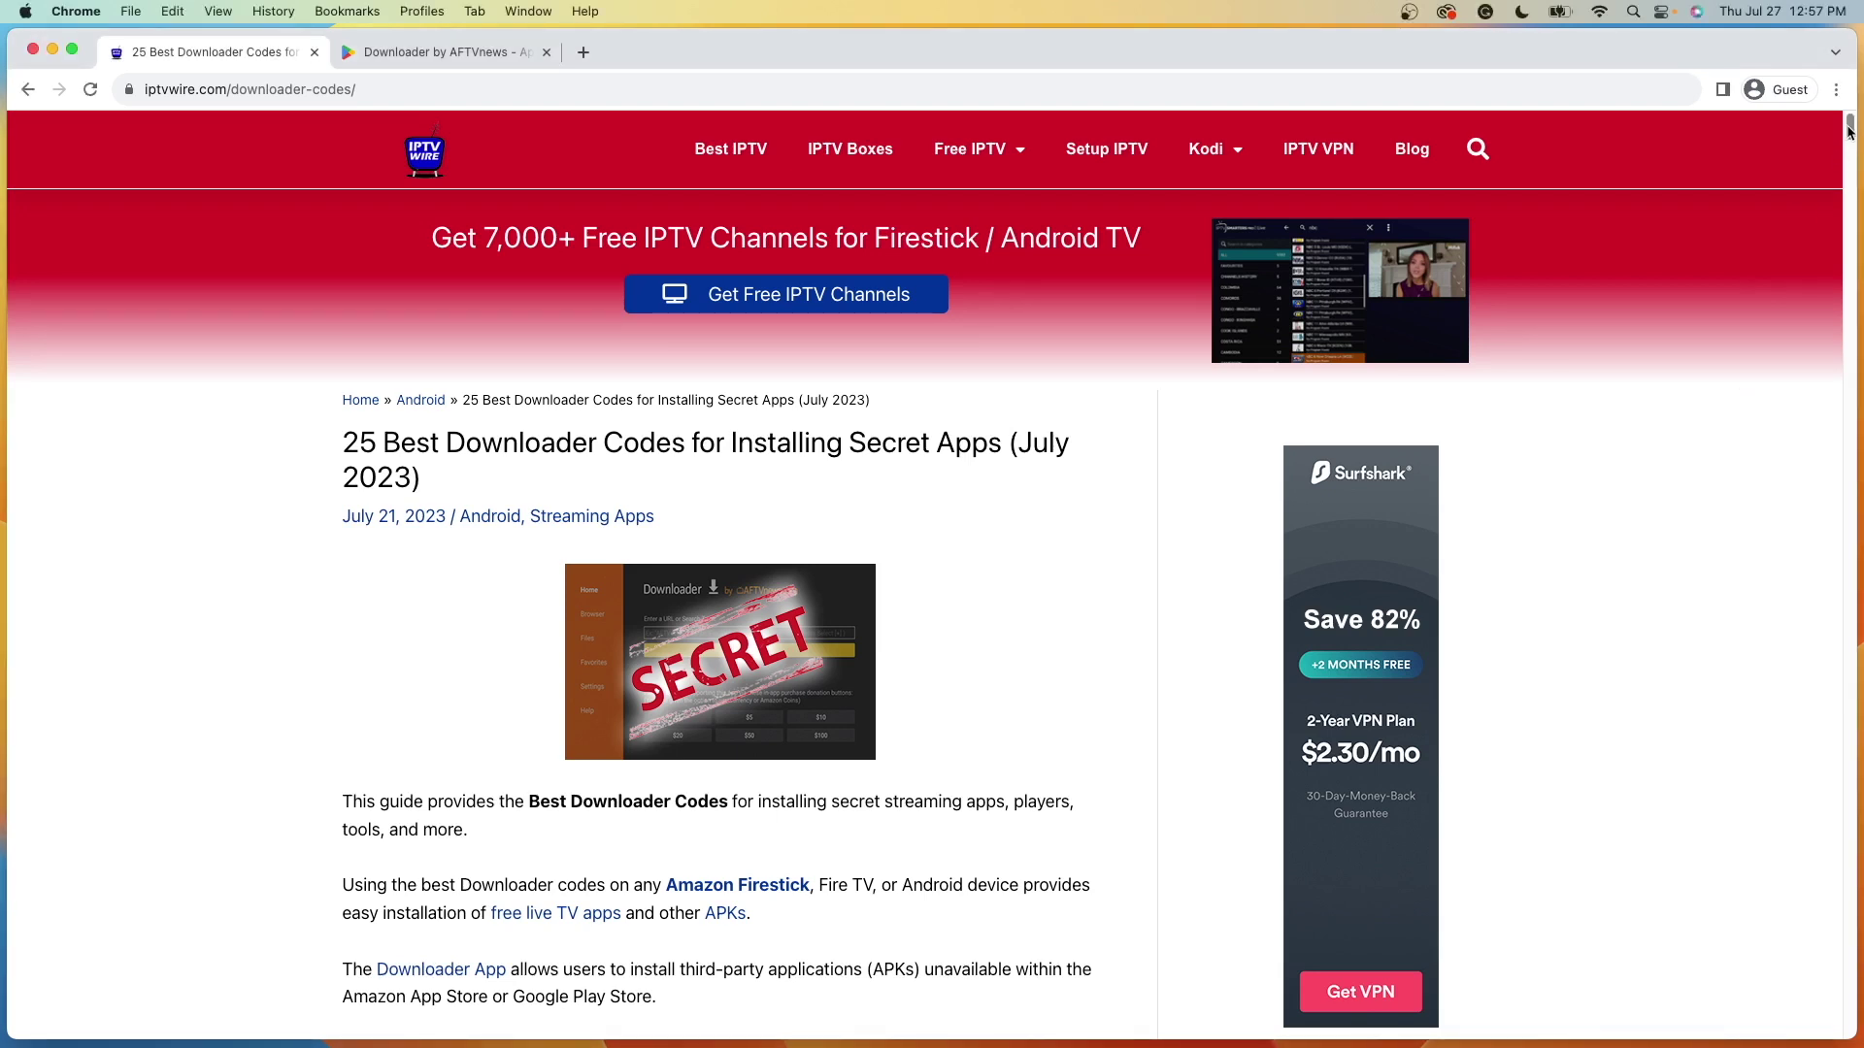
pyautogui.moveTo(1849, 132)
pyautogui.mouseDown()
pyautogui.moveTo(1850, 185)
pyautogui.moveTo(1851, 138)
pyautogui.mouseUp()
pyautogui.click(437, 52)
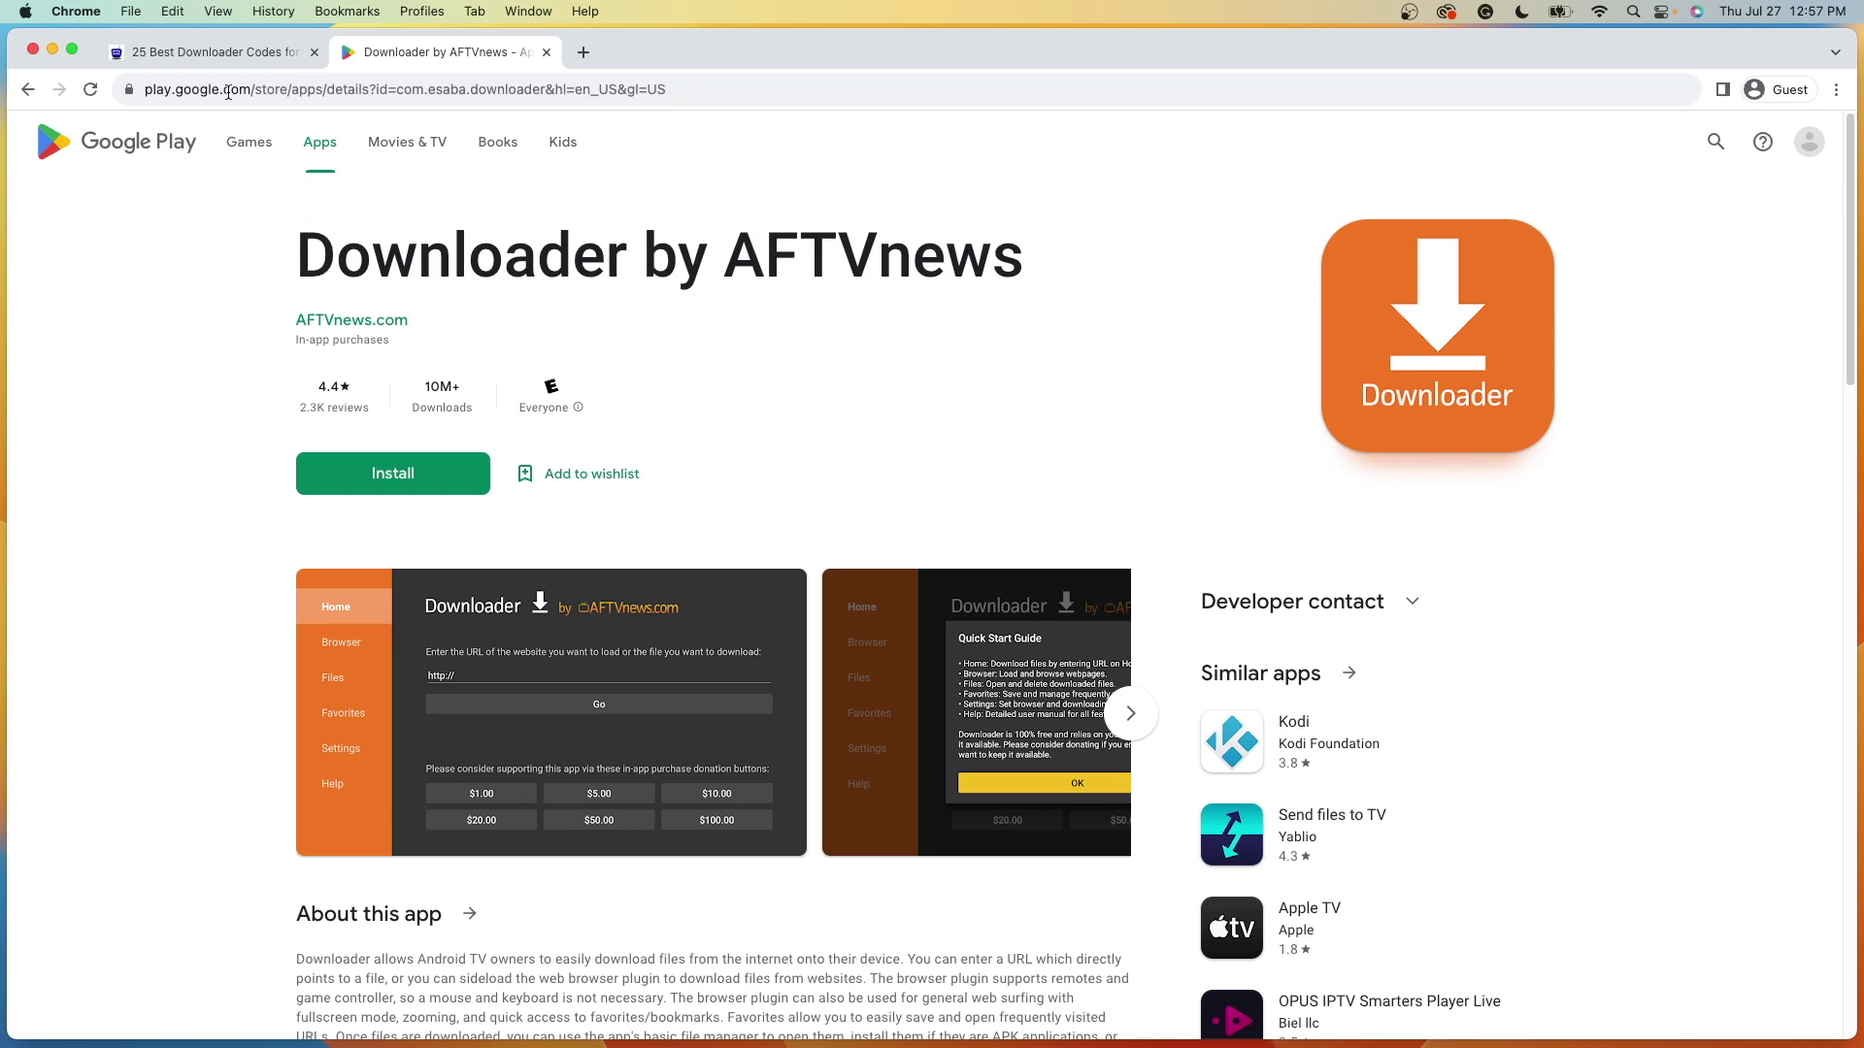
pyautogui.click(229, 53)
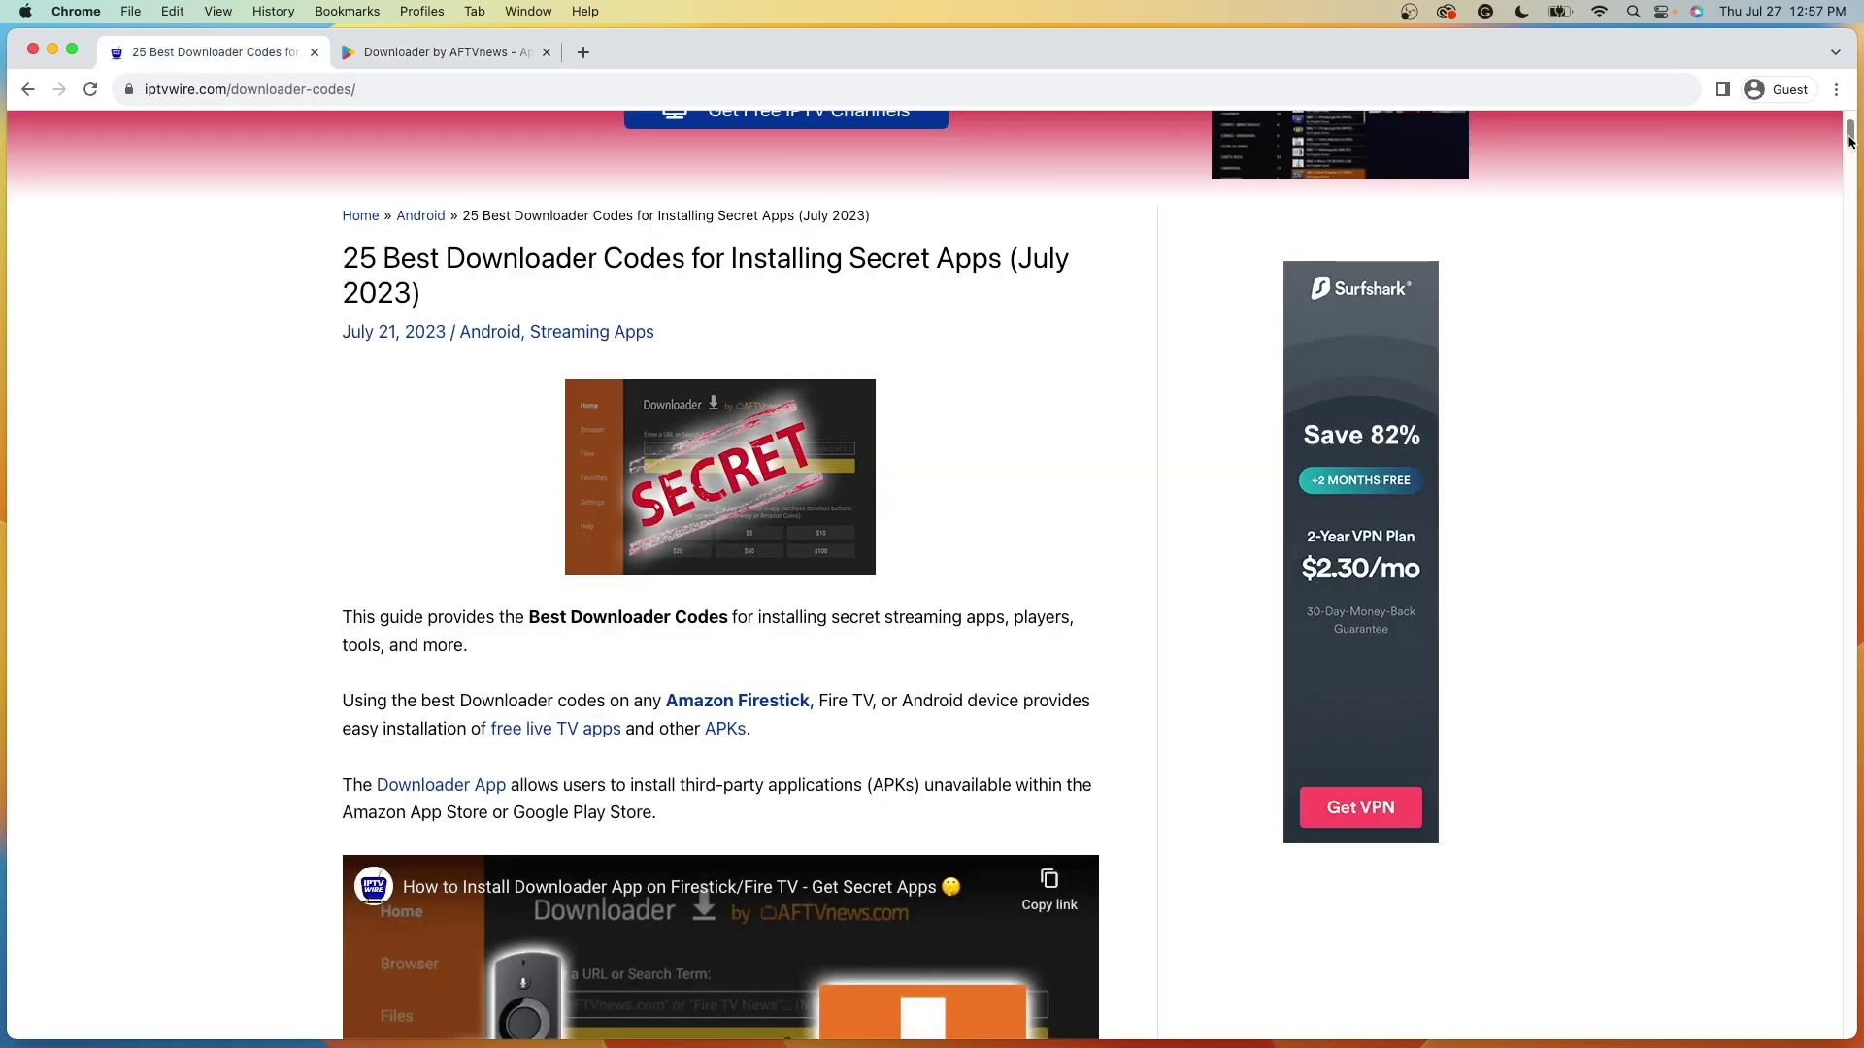
pyautogui.moveTo(1849, 142); pyautogui.dragTo(1831, 632)
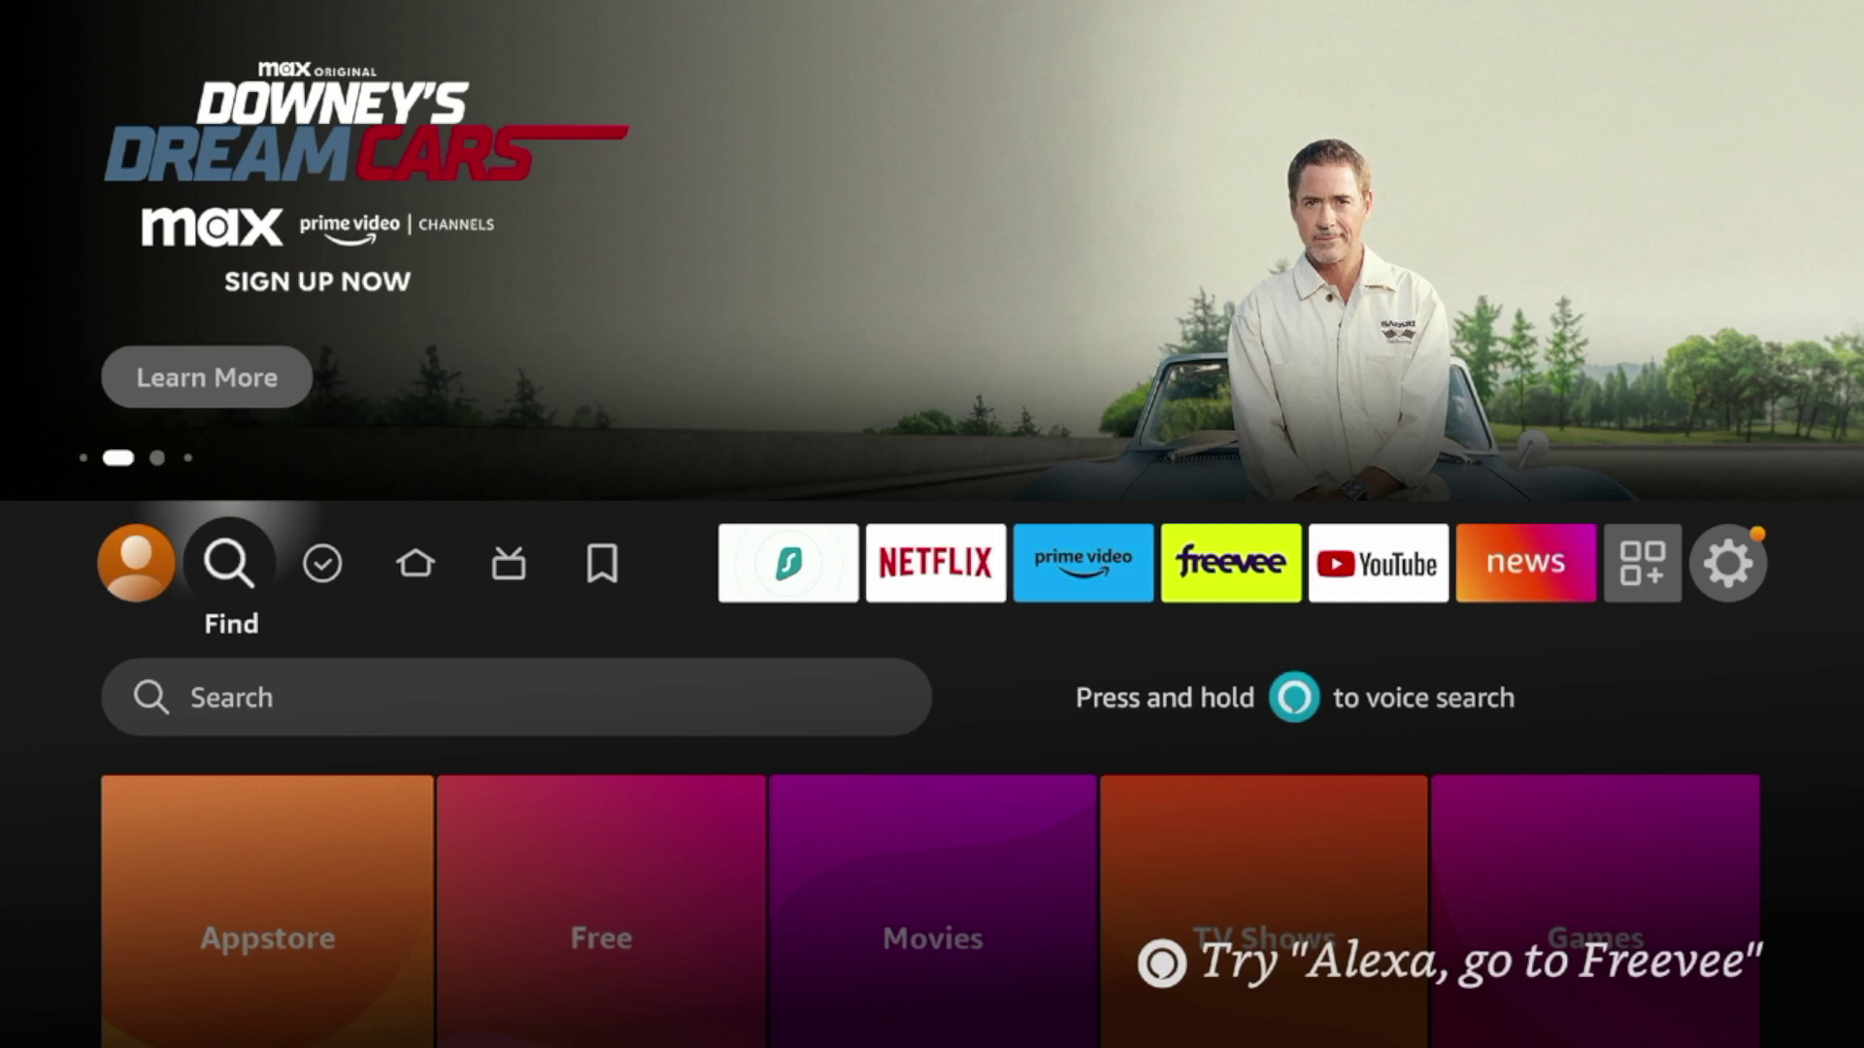
# - Switch to the Fire TV home screen and enter "Down" in the device search
pyautogui.press('Down')
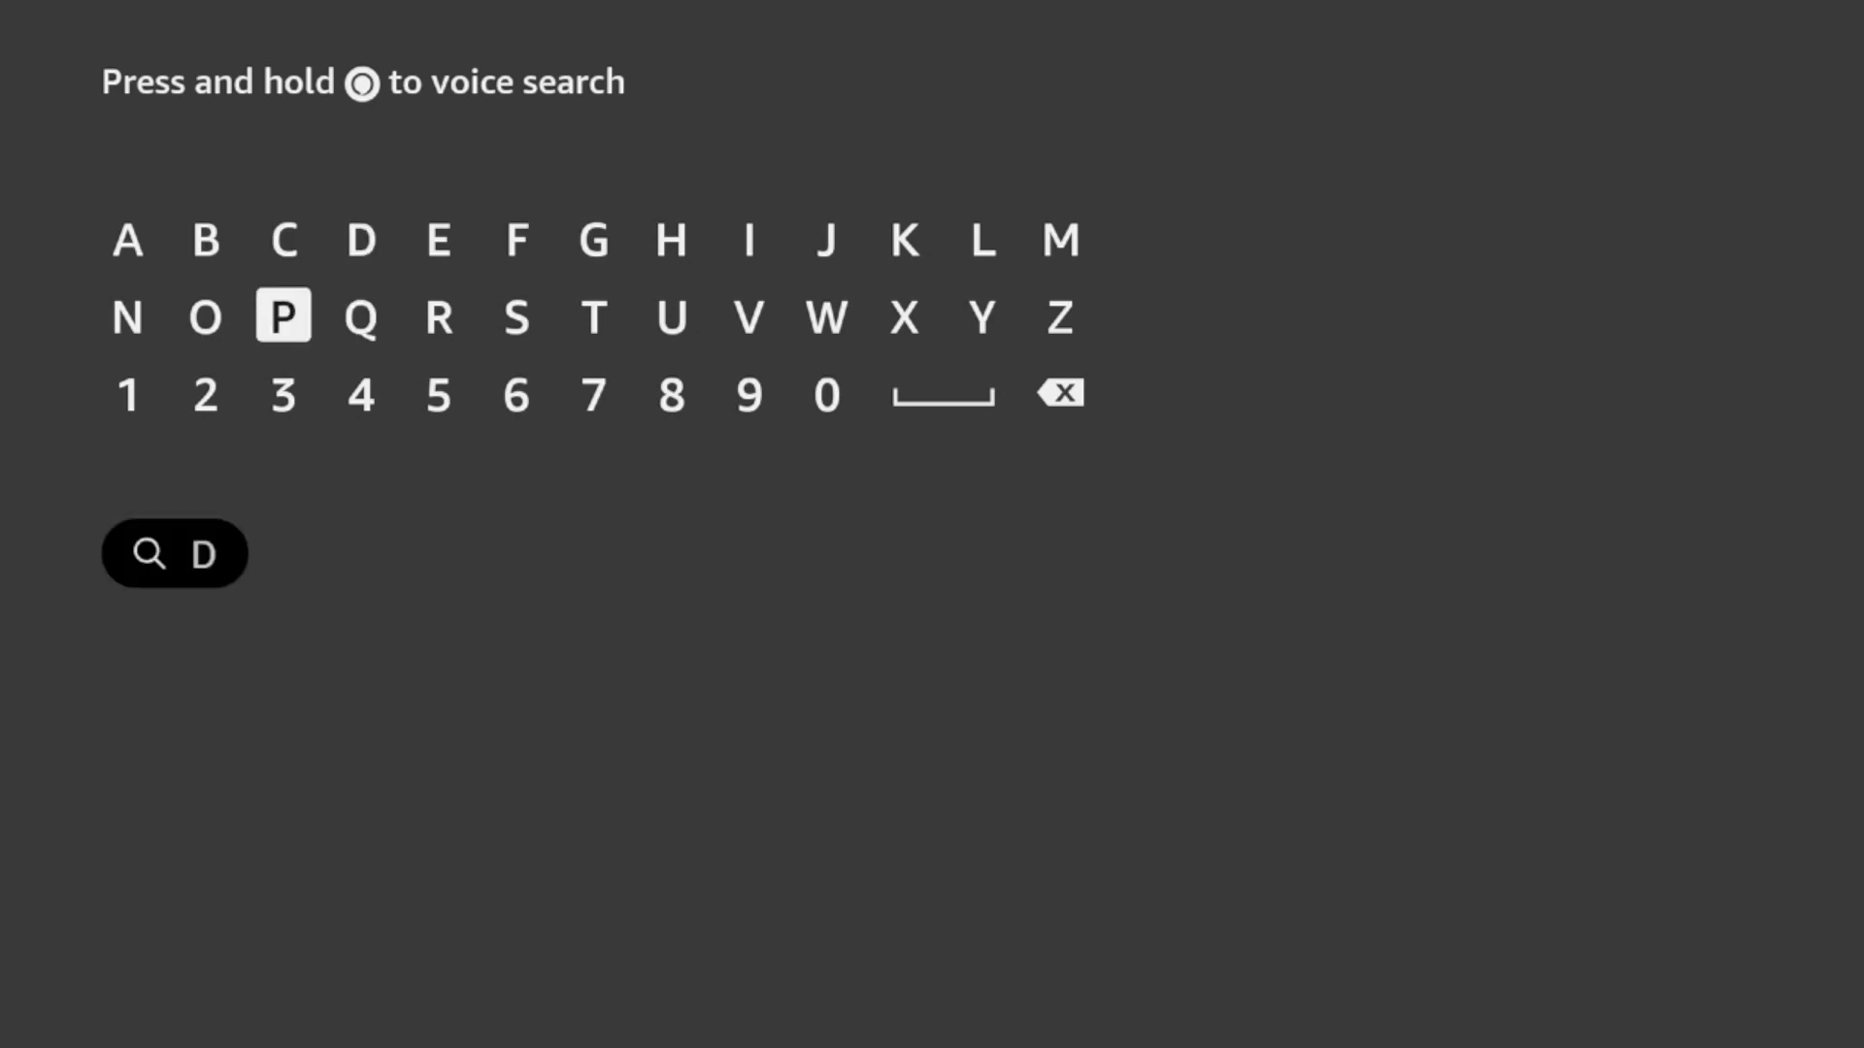
pyautogui.press('Return')
pyautogui.press('Right')
pyautogui.press('Right')
pyautogui.press('Right')
pyautogui.press('Right')
pyautogui.press('Right')
pyautogui.press('Right')
pyautogui.press('Right')
pyautogui.press('Right')
pyautogui.press('Return')
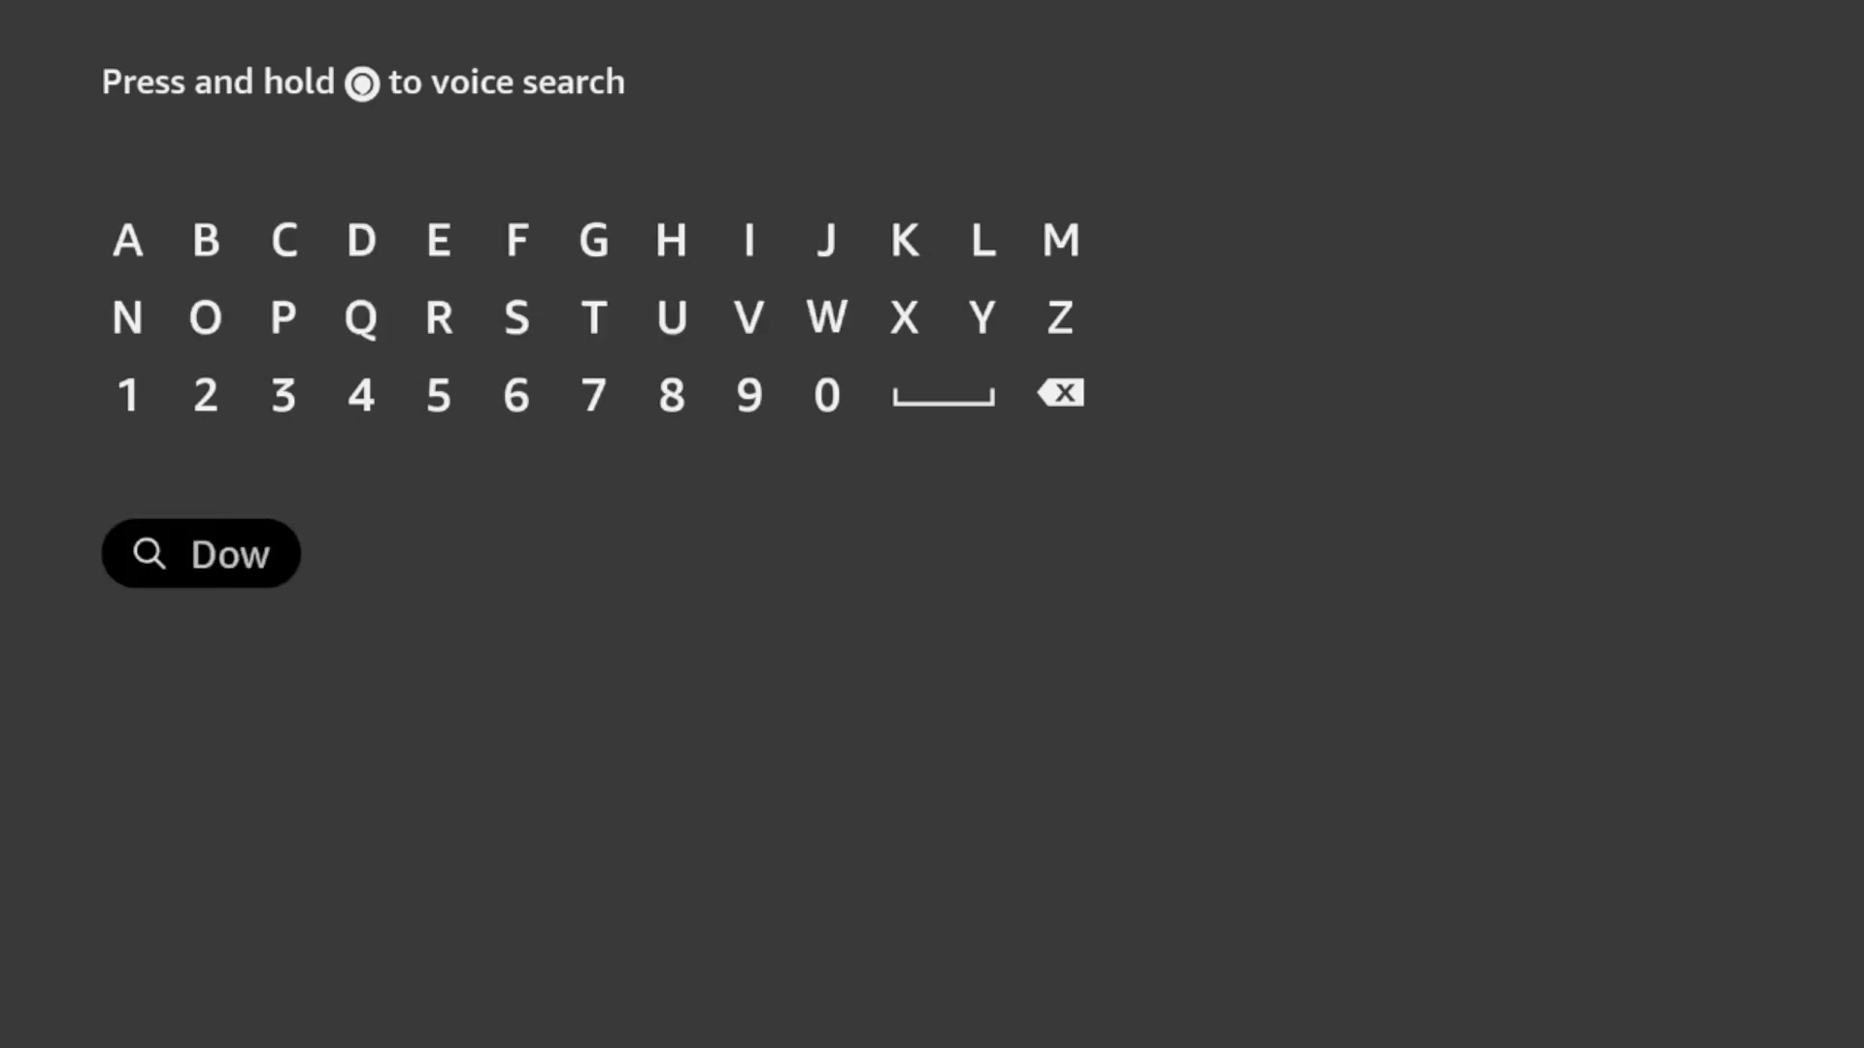
pyautogui.press('Left')
pyautogui.press('Left')
pyautogui.press('Left')
pyautogui.press('Left')
pyautogui.press('Left')
pyautogui.press('Left')
pyautogui.press('Left')
pyautogui.press('Left')
pyautogui.press('Left')
pyautogui.press('Return')
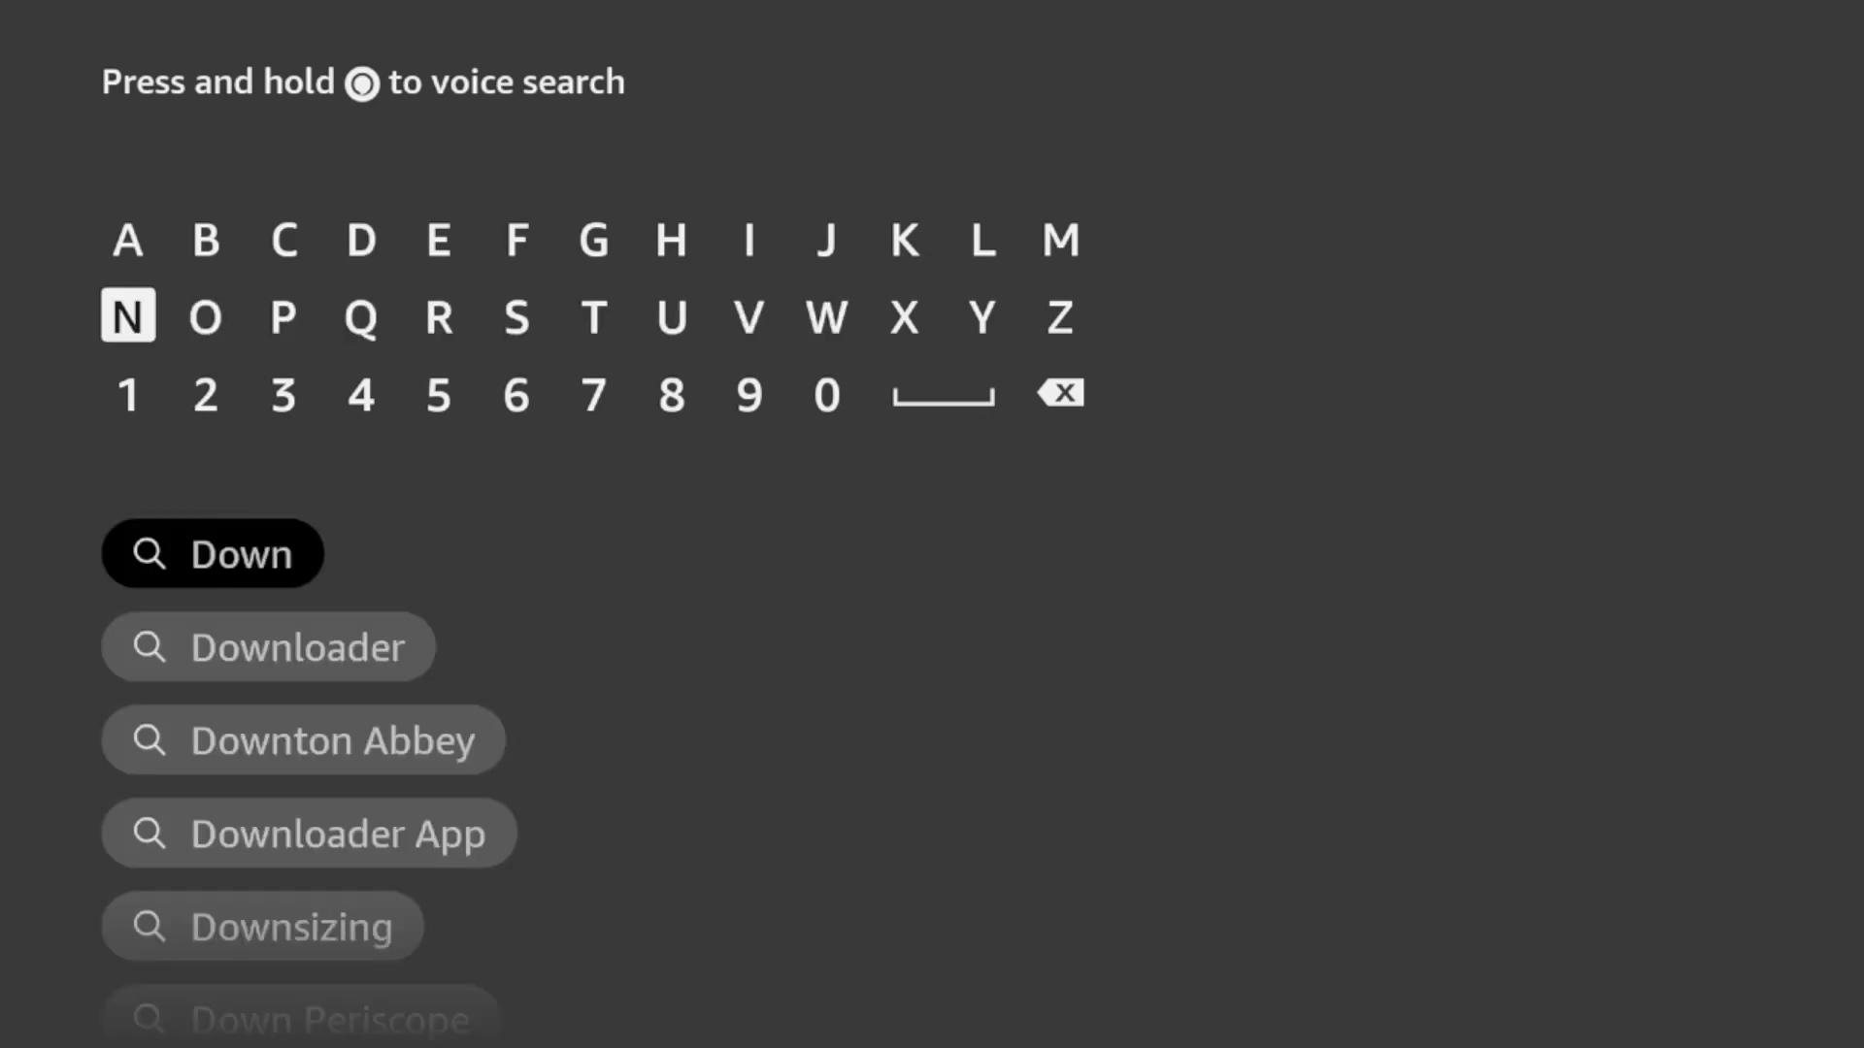
# - Choose the "Downloader" search suggestion and download the Downloader app by AFTVnews.com
pyautogui.press('Down')
pyautogui.press('Down')
pyautogui.press('Down')
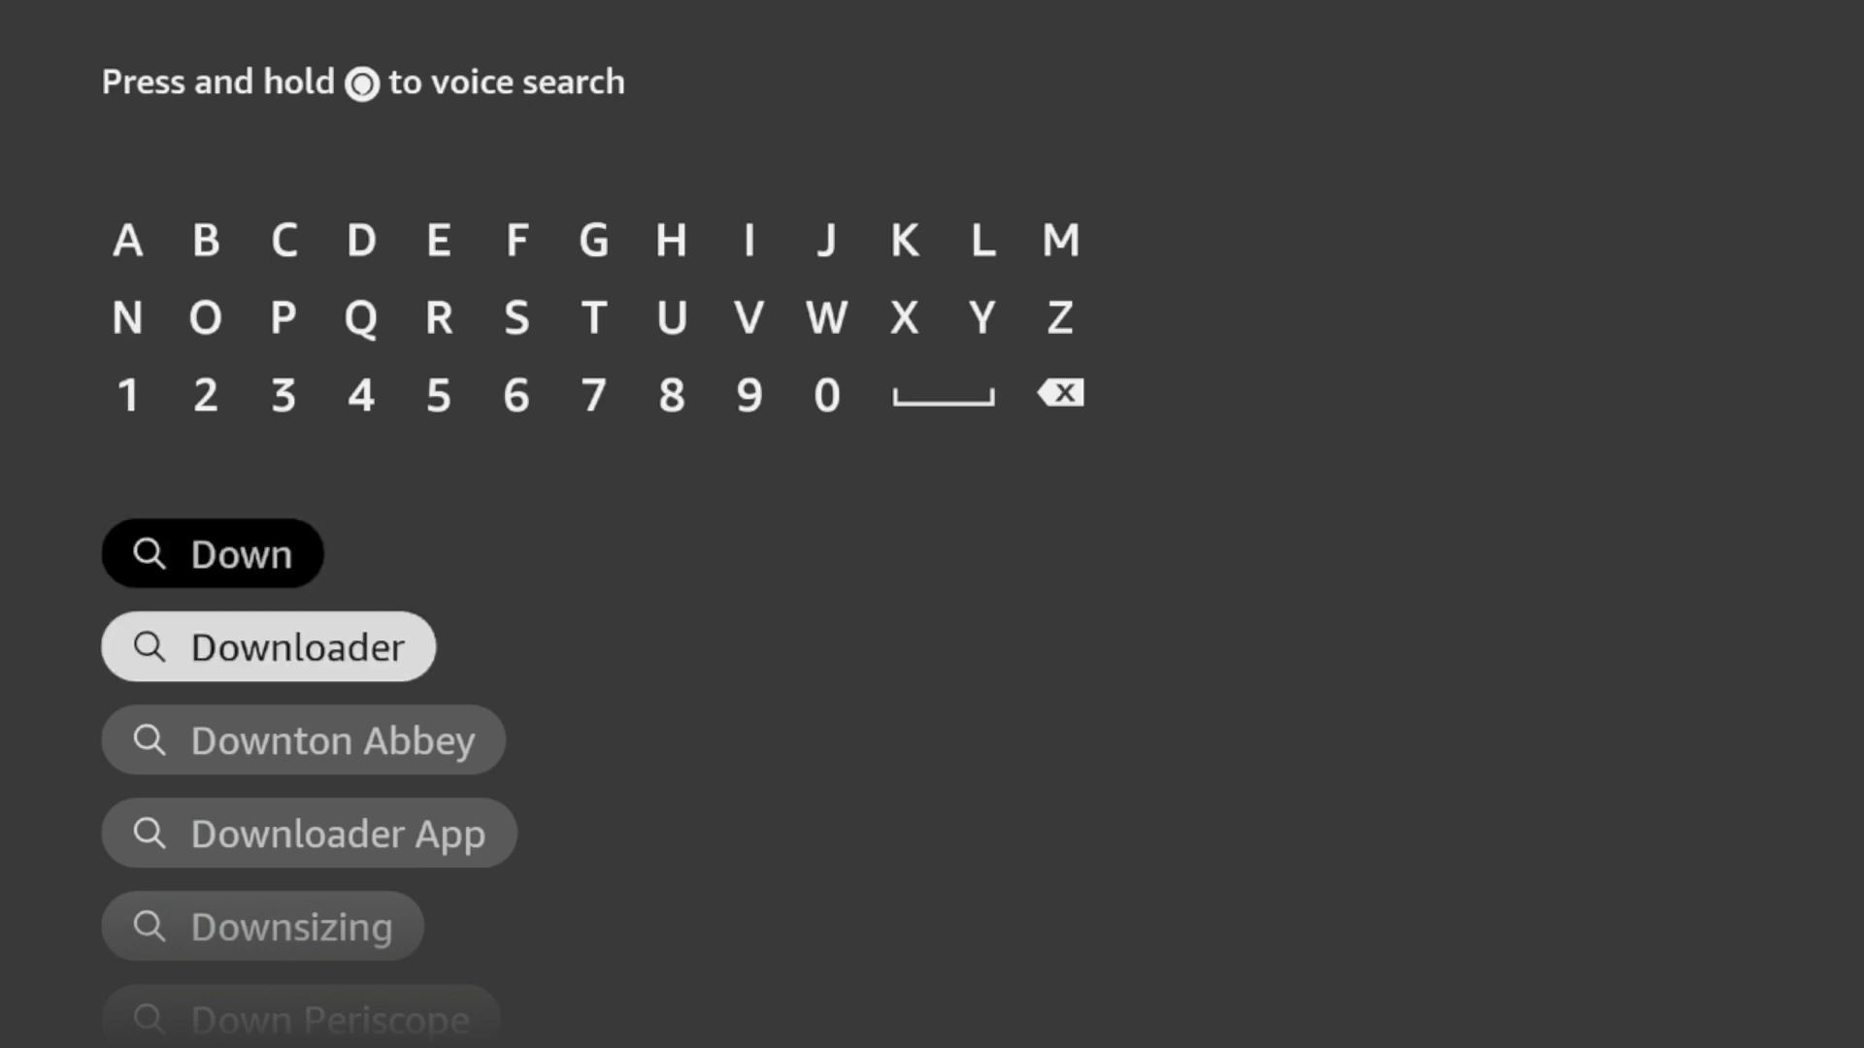
pyautogui.press('Return')
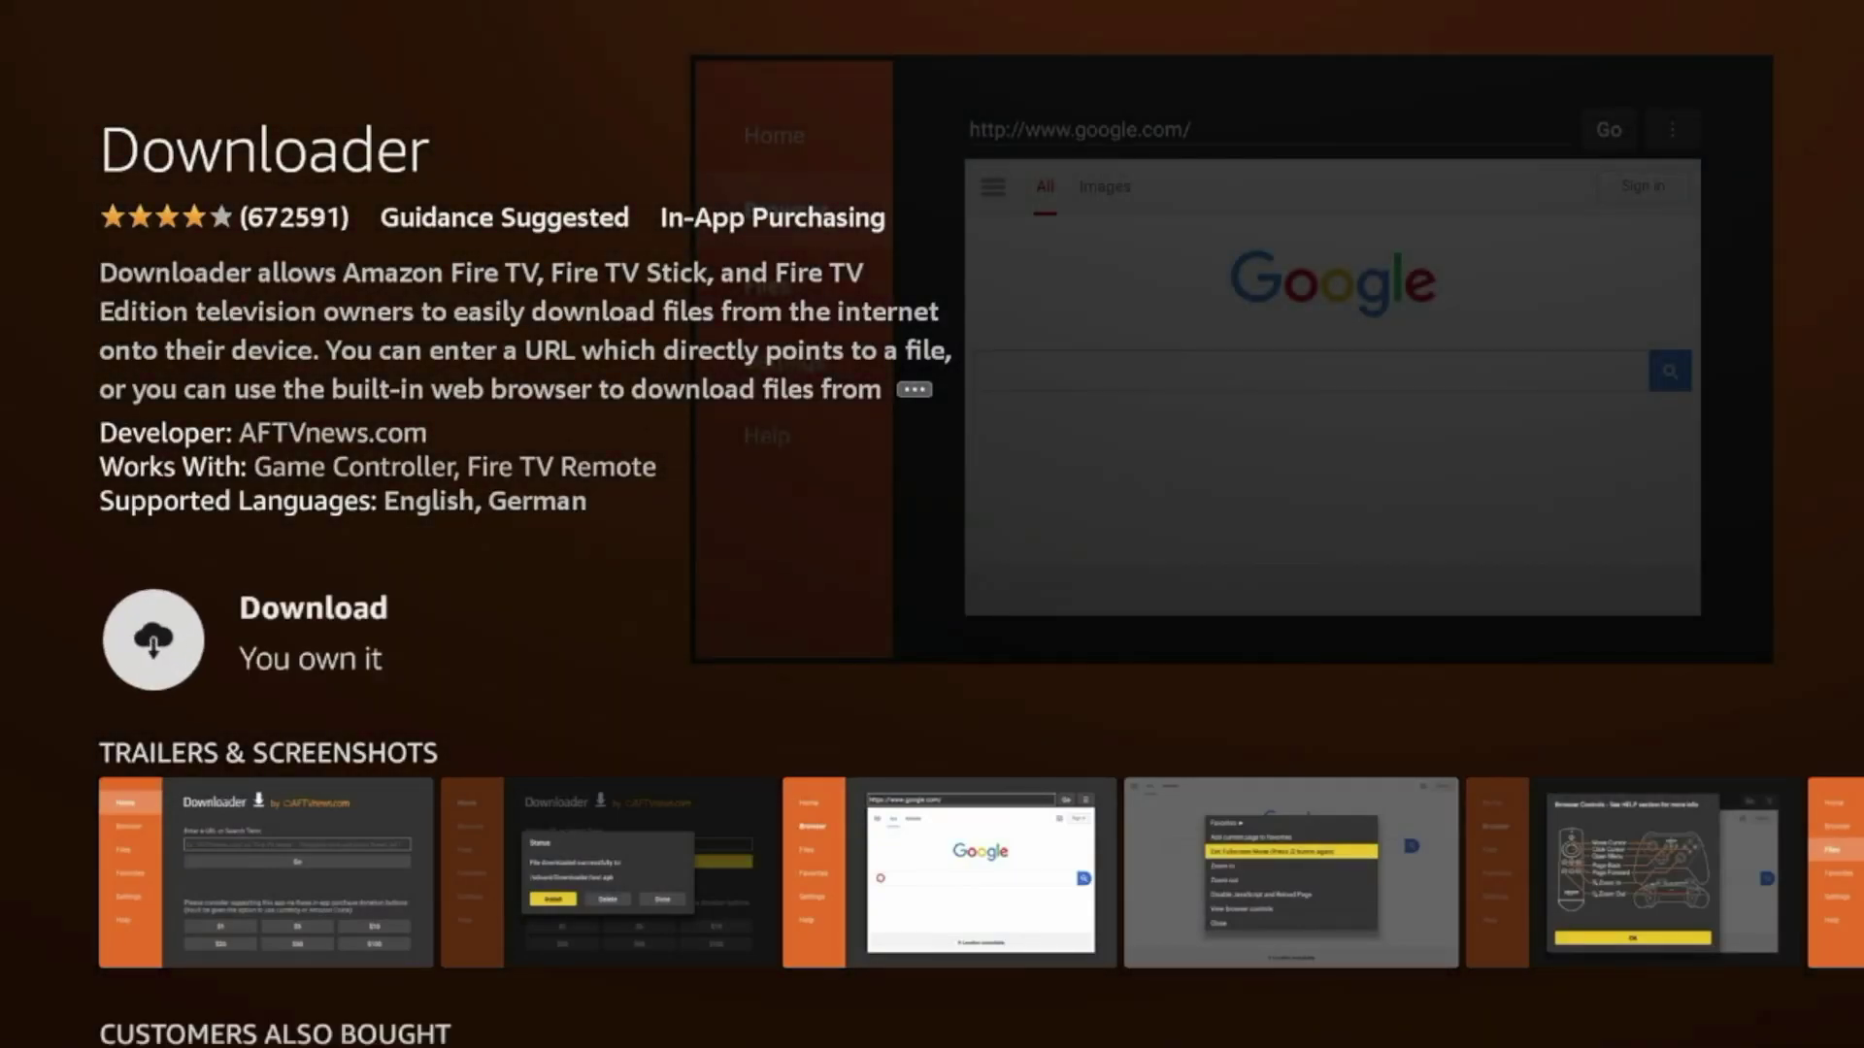
pyautogui.press('Return')
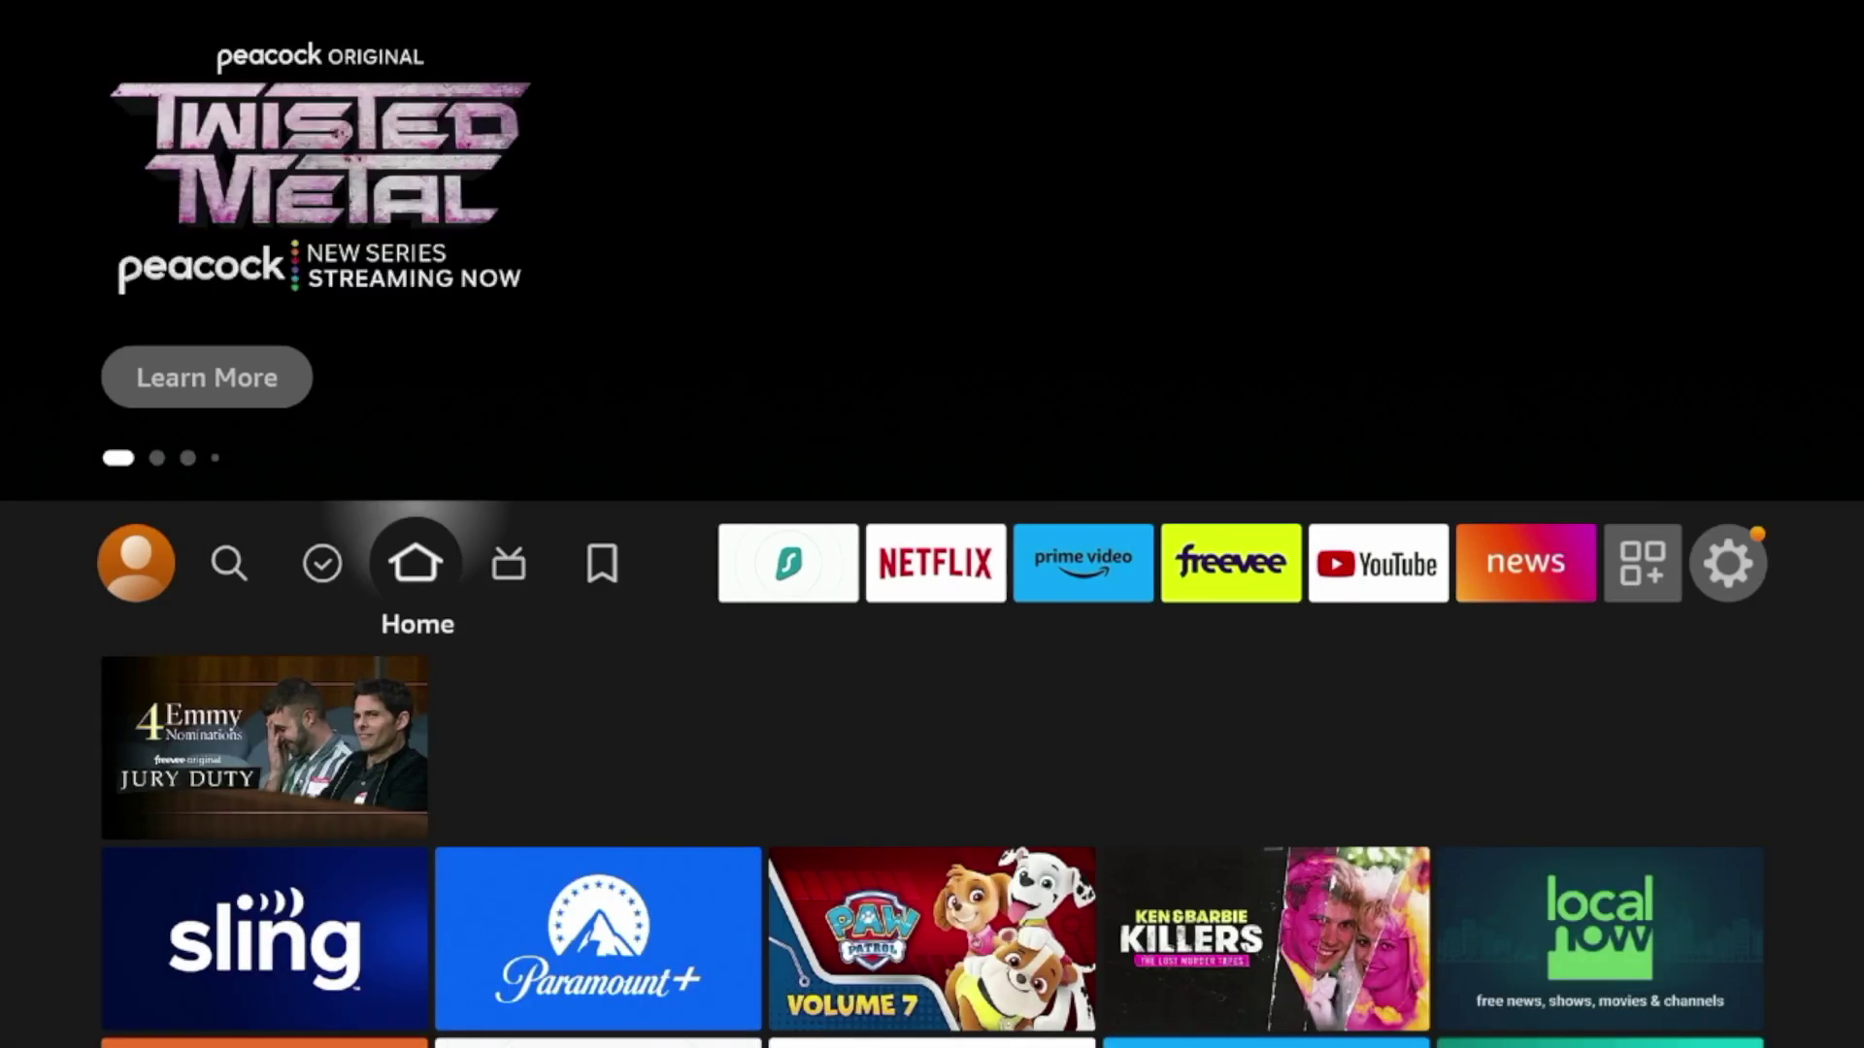
# - Go to the Fire TV settings from the home screen and open My Fire TV
pyautogui.press('Right')
pyautogui.press('Right')
pyautogui.press('Right')
pyautogui.press('Right')
pyautogui.press('Right')
pyautogui.press('Right')
pyautogui.press('Right')
pyautogui.press('Right')
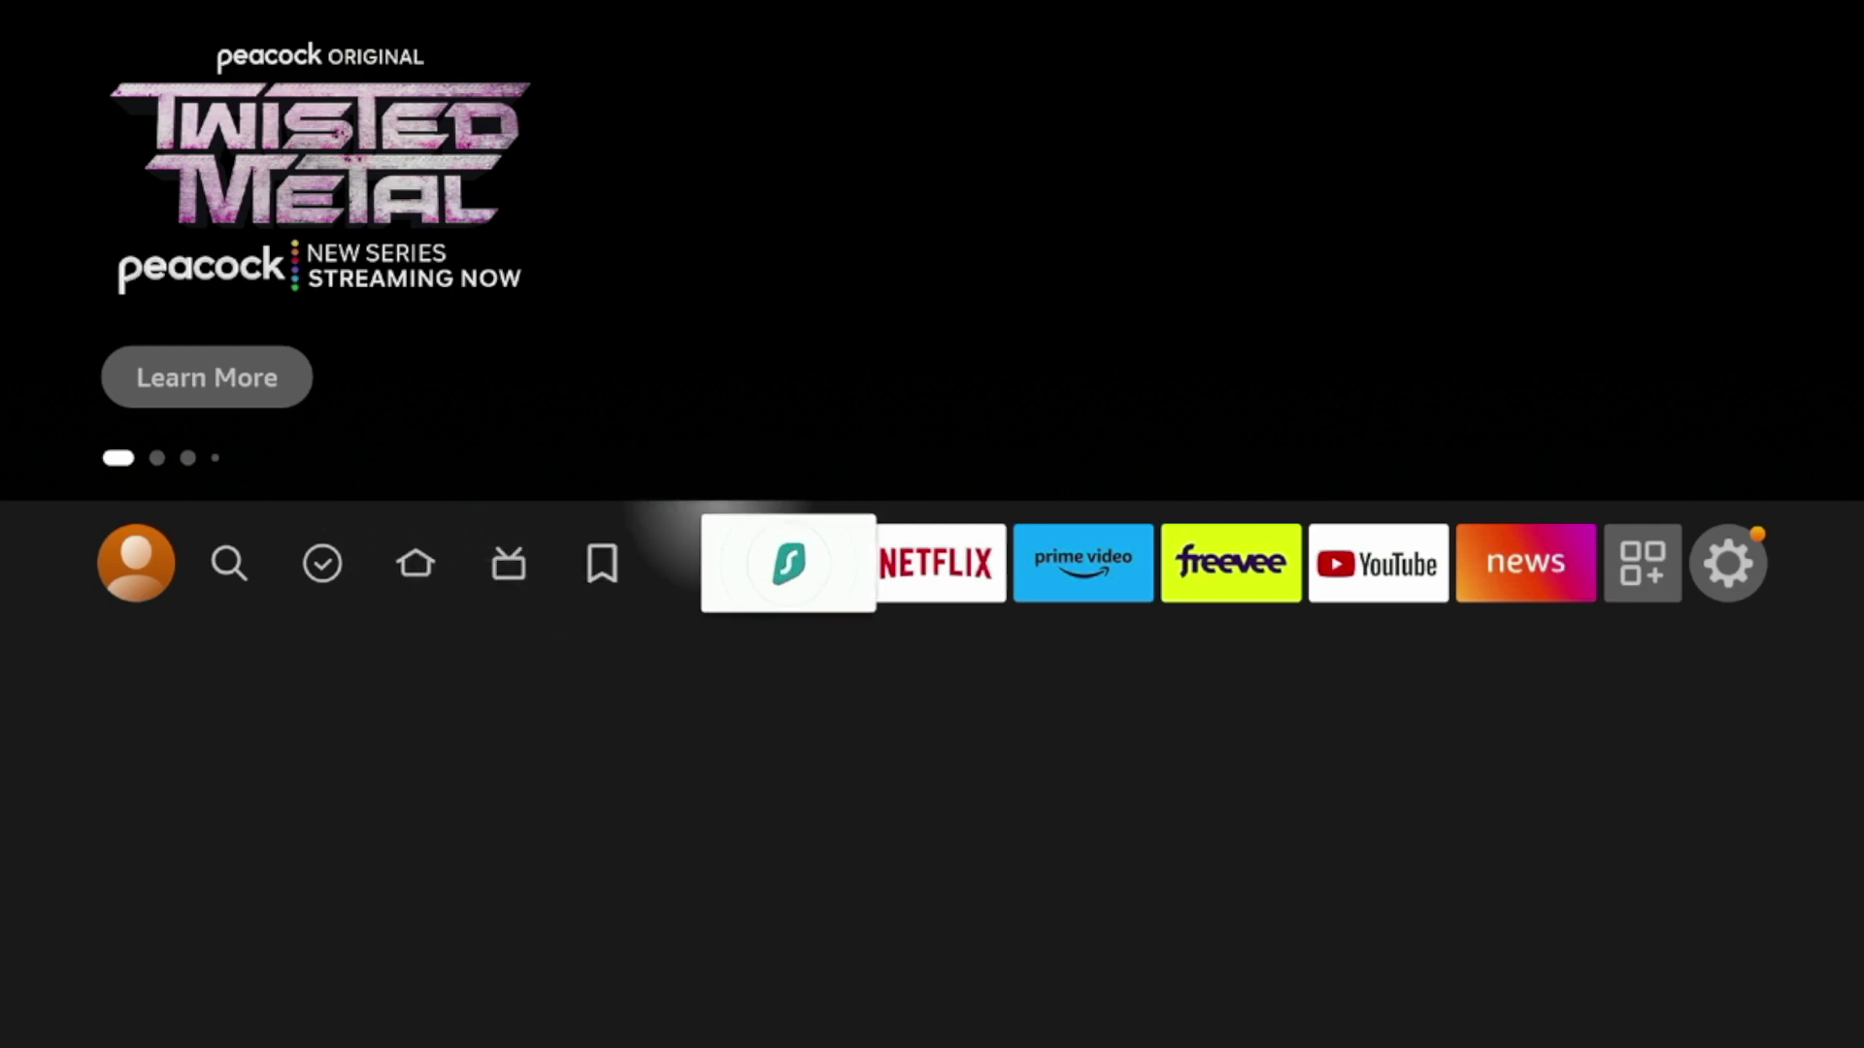
pyautogui.press('Right')
pyautogui.press('Right')
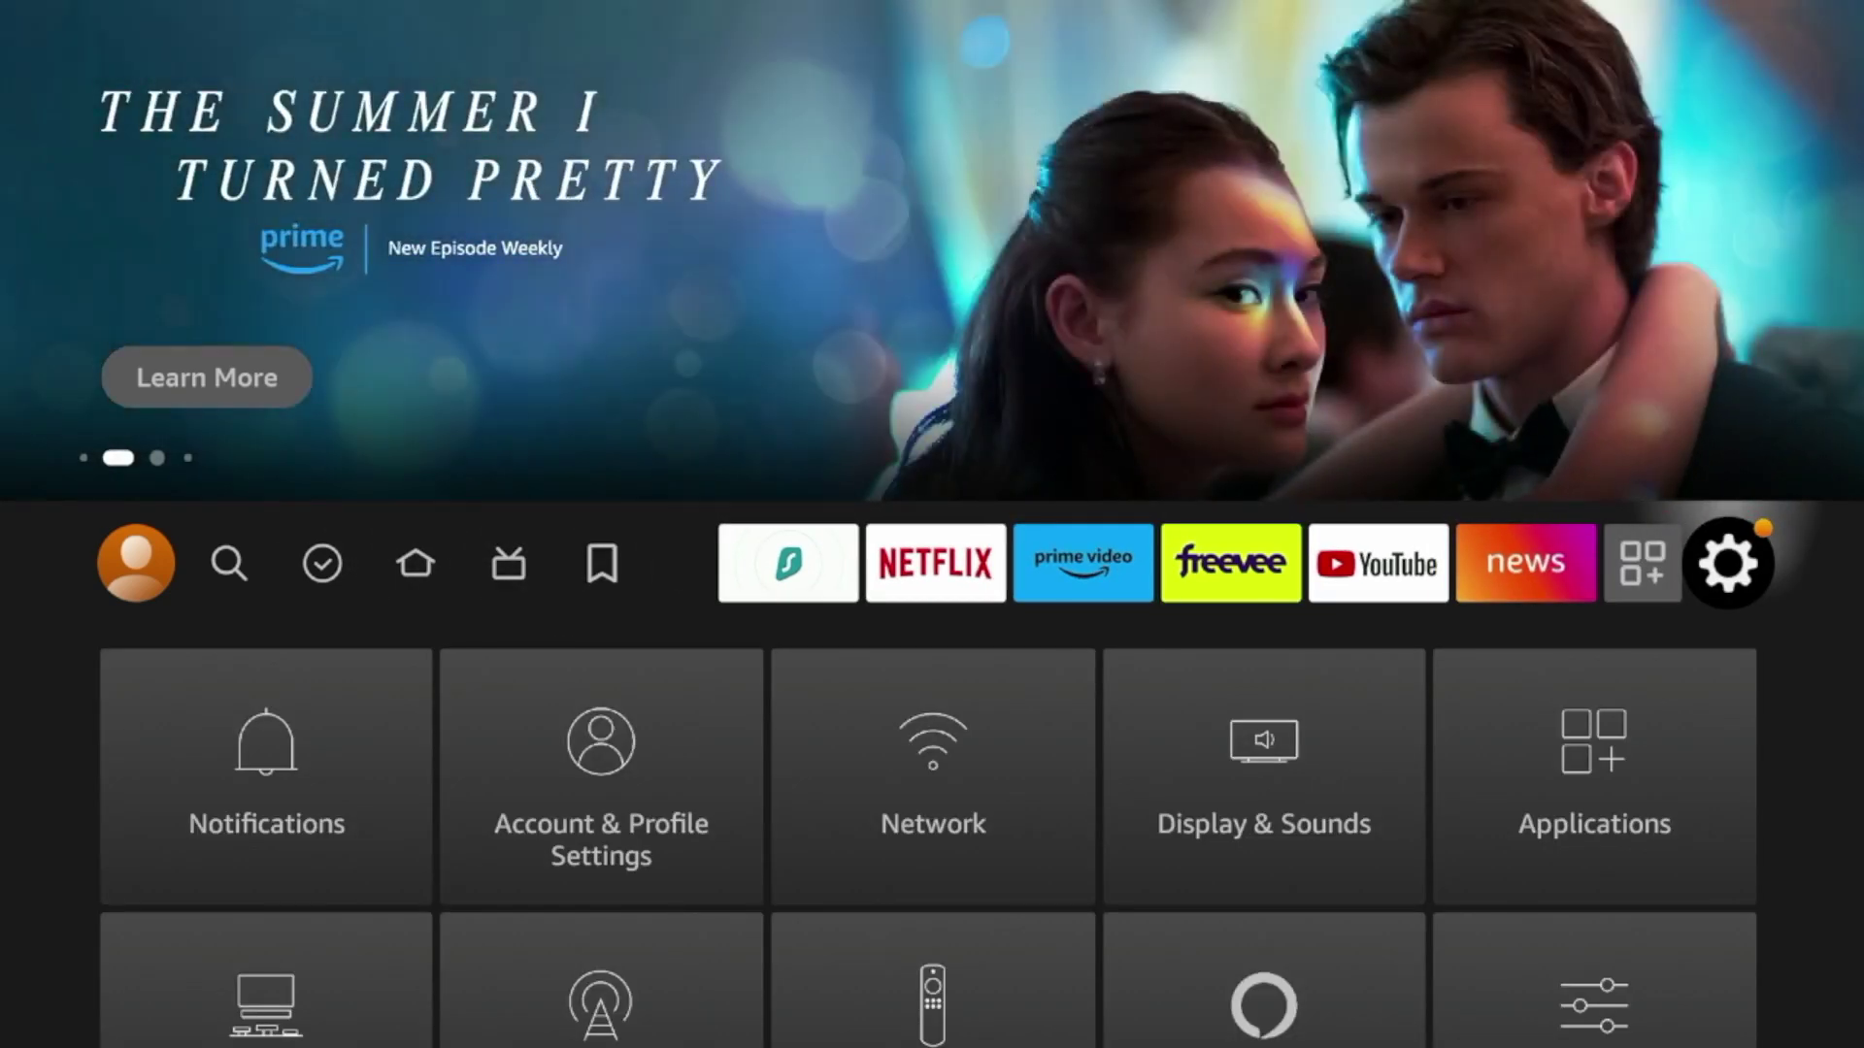
pyautogui.press('Down')
pyautogui.press('Down')
pyautogui.press('Down')
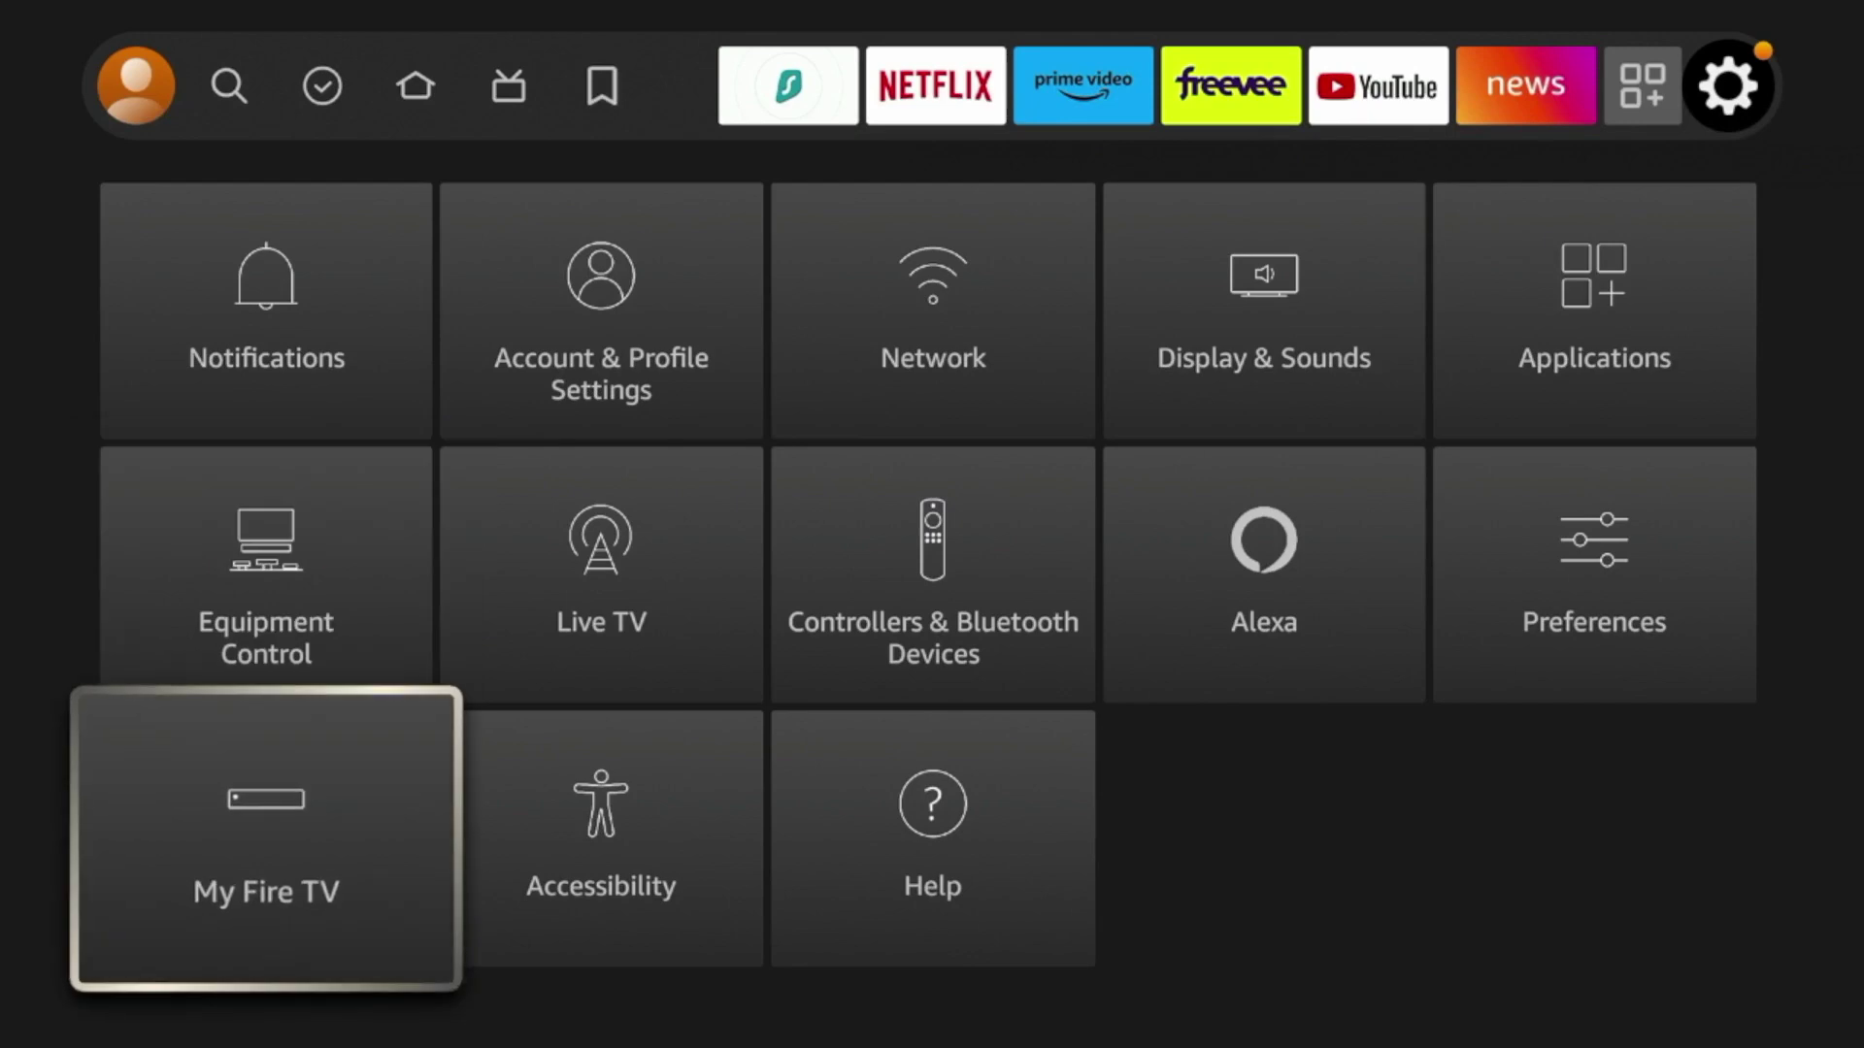
pyautogui.press('Return')
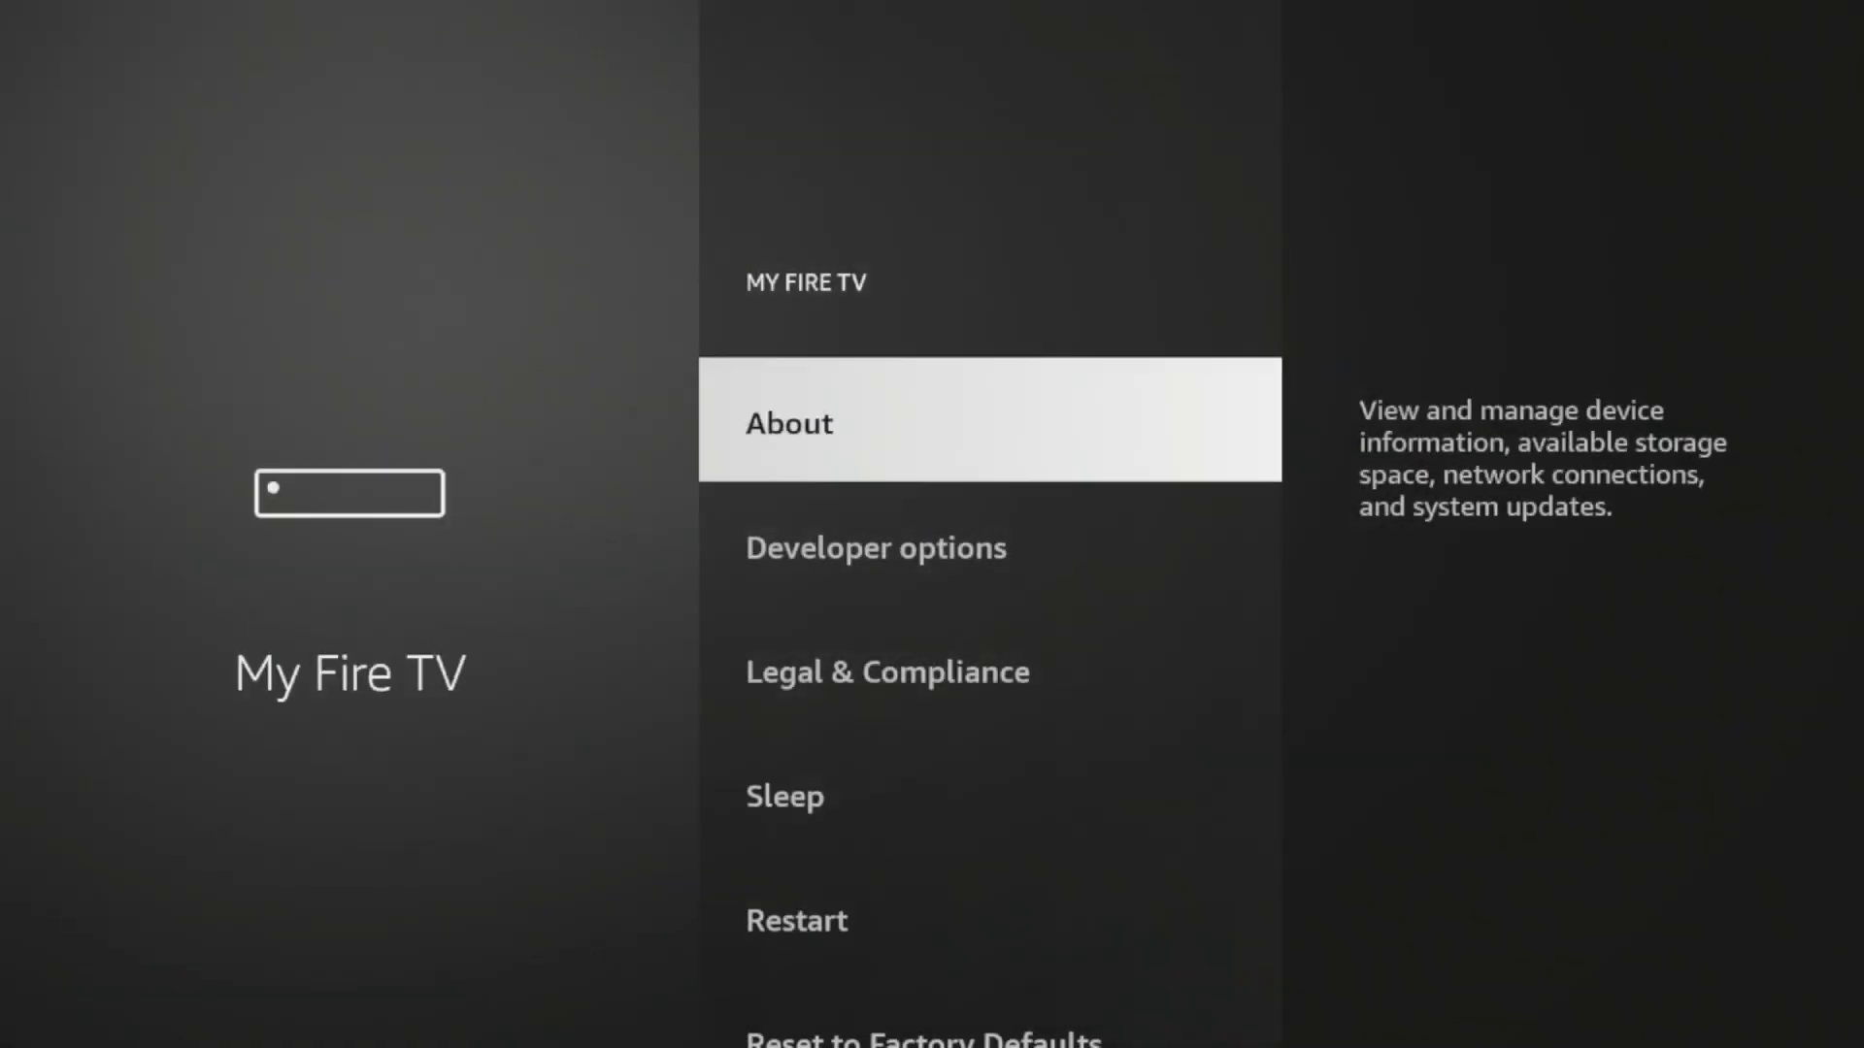
# - Unlock developer options by repeatedly selecting the Fire TV Stick 4K Max entry under About, and return to My Fire TV
pyautogui.press('Return')
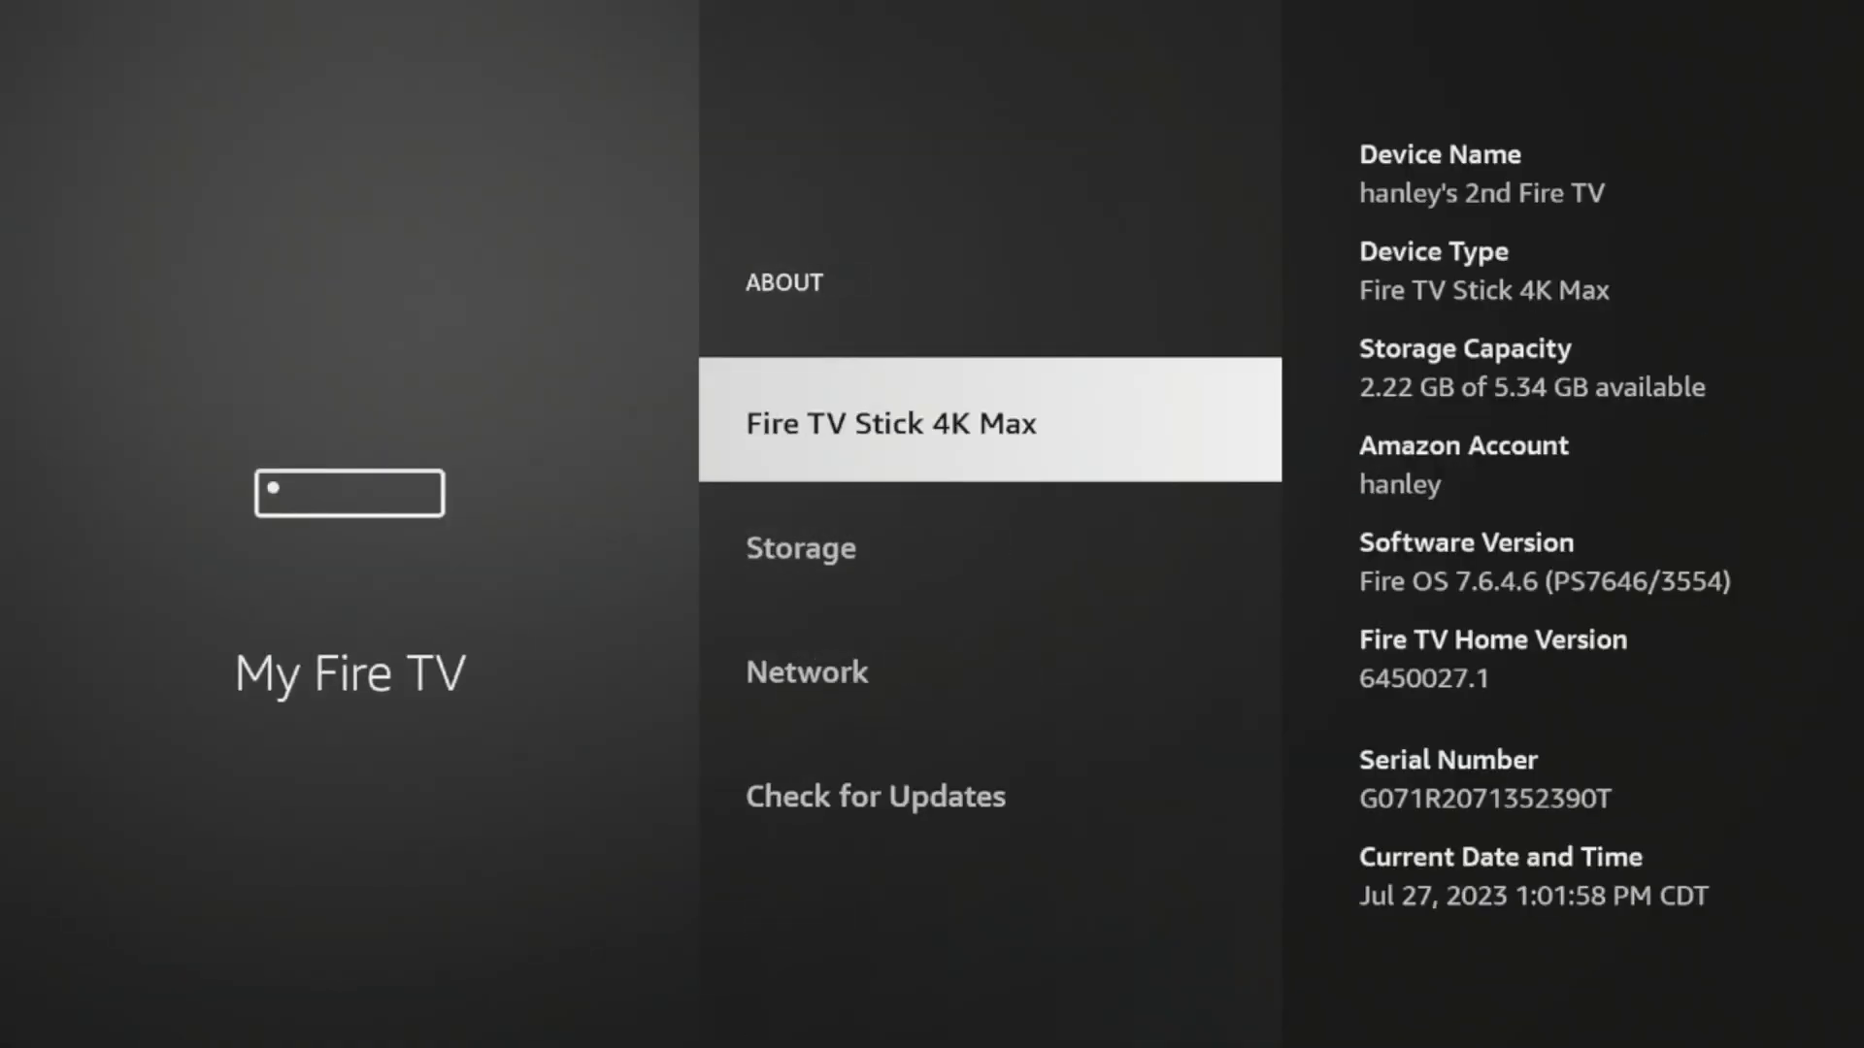
pyautogui.press('Return')
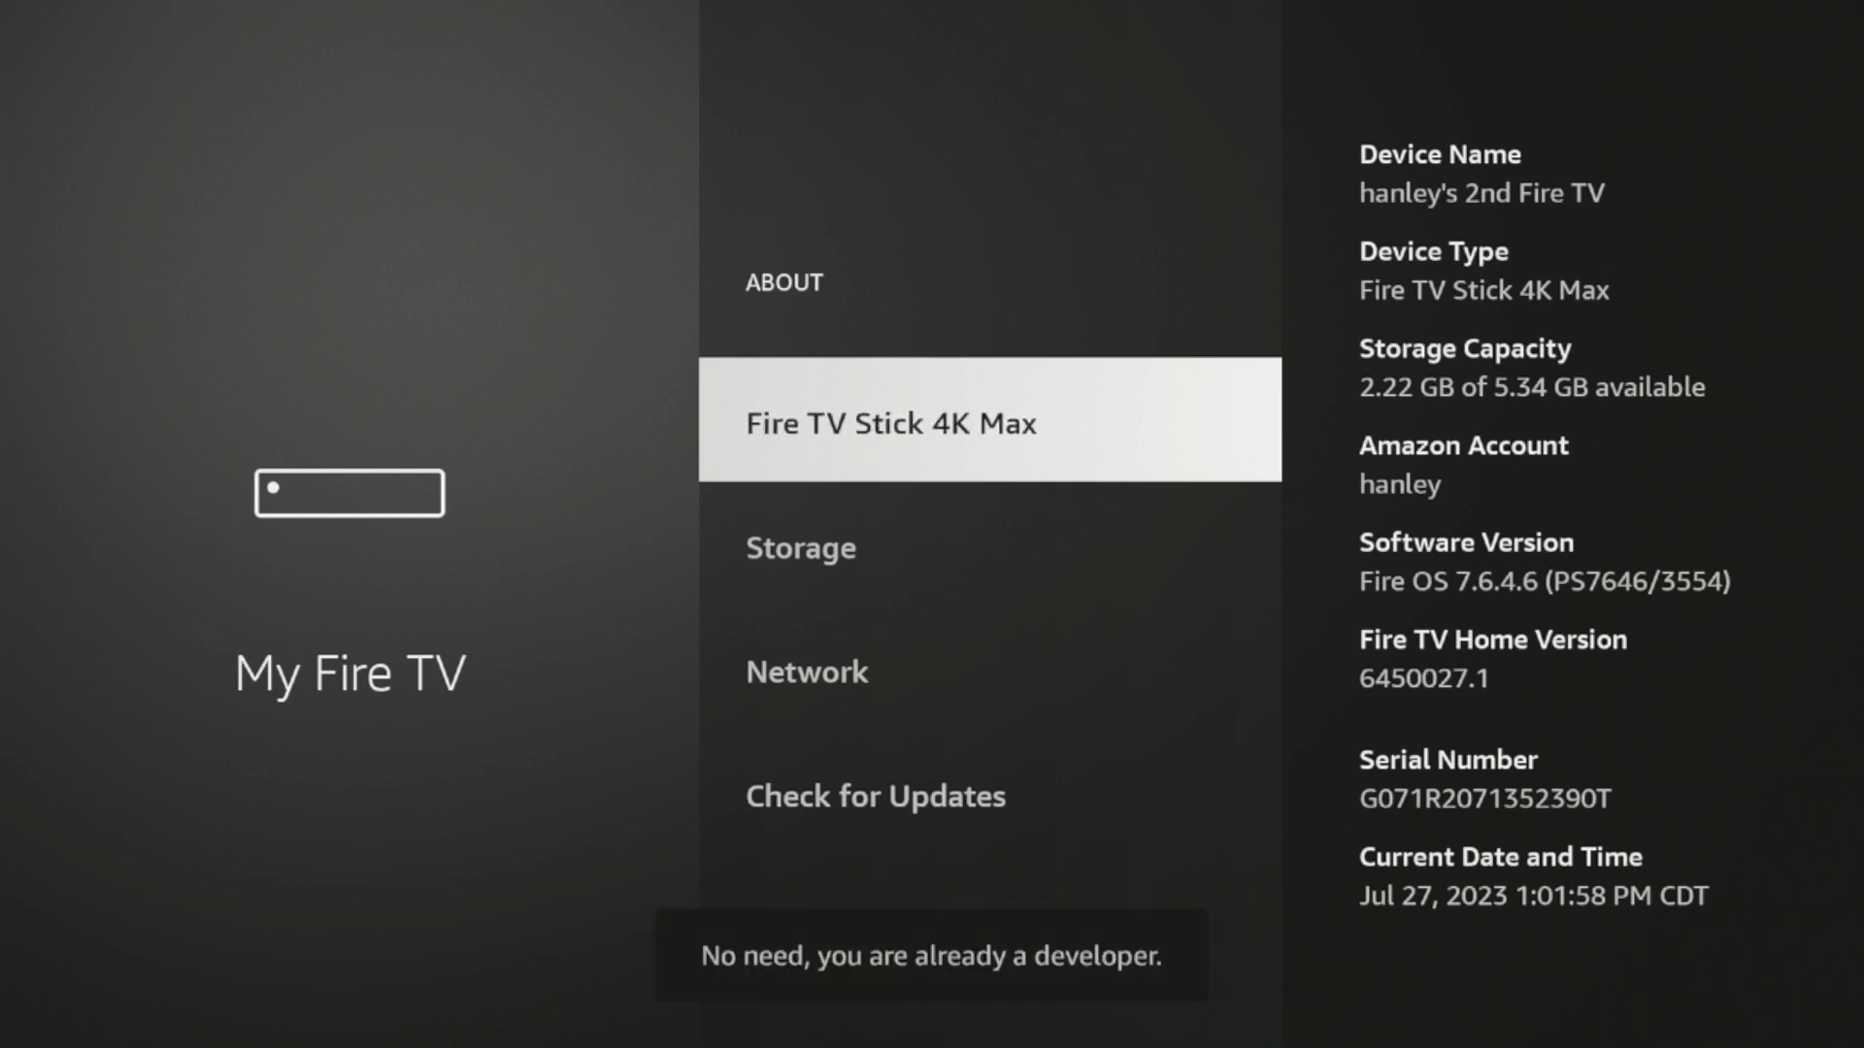
pyautogui.press('Return')
pyautogui.press('Return')
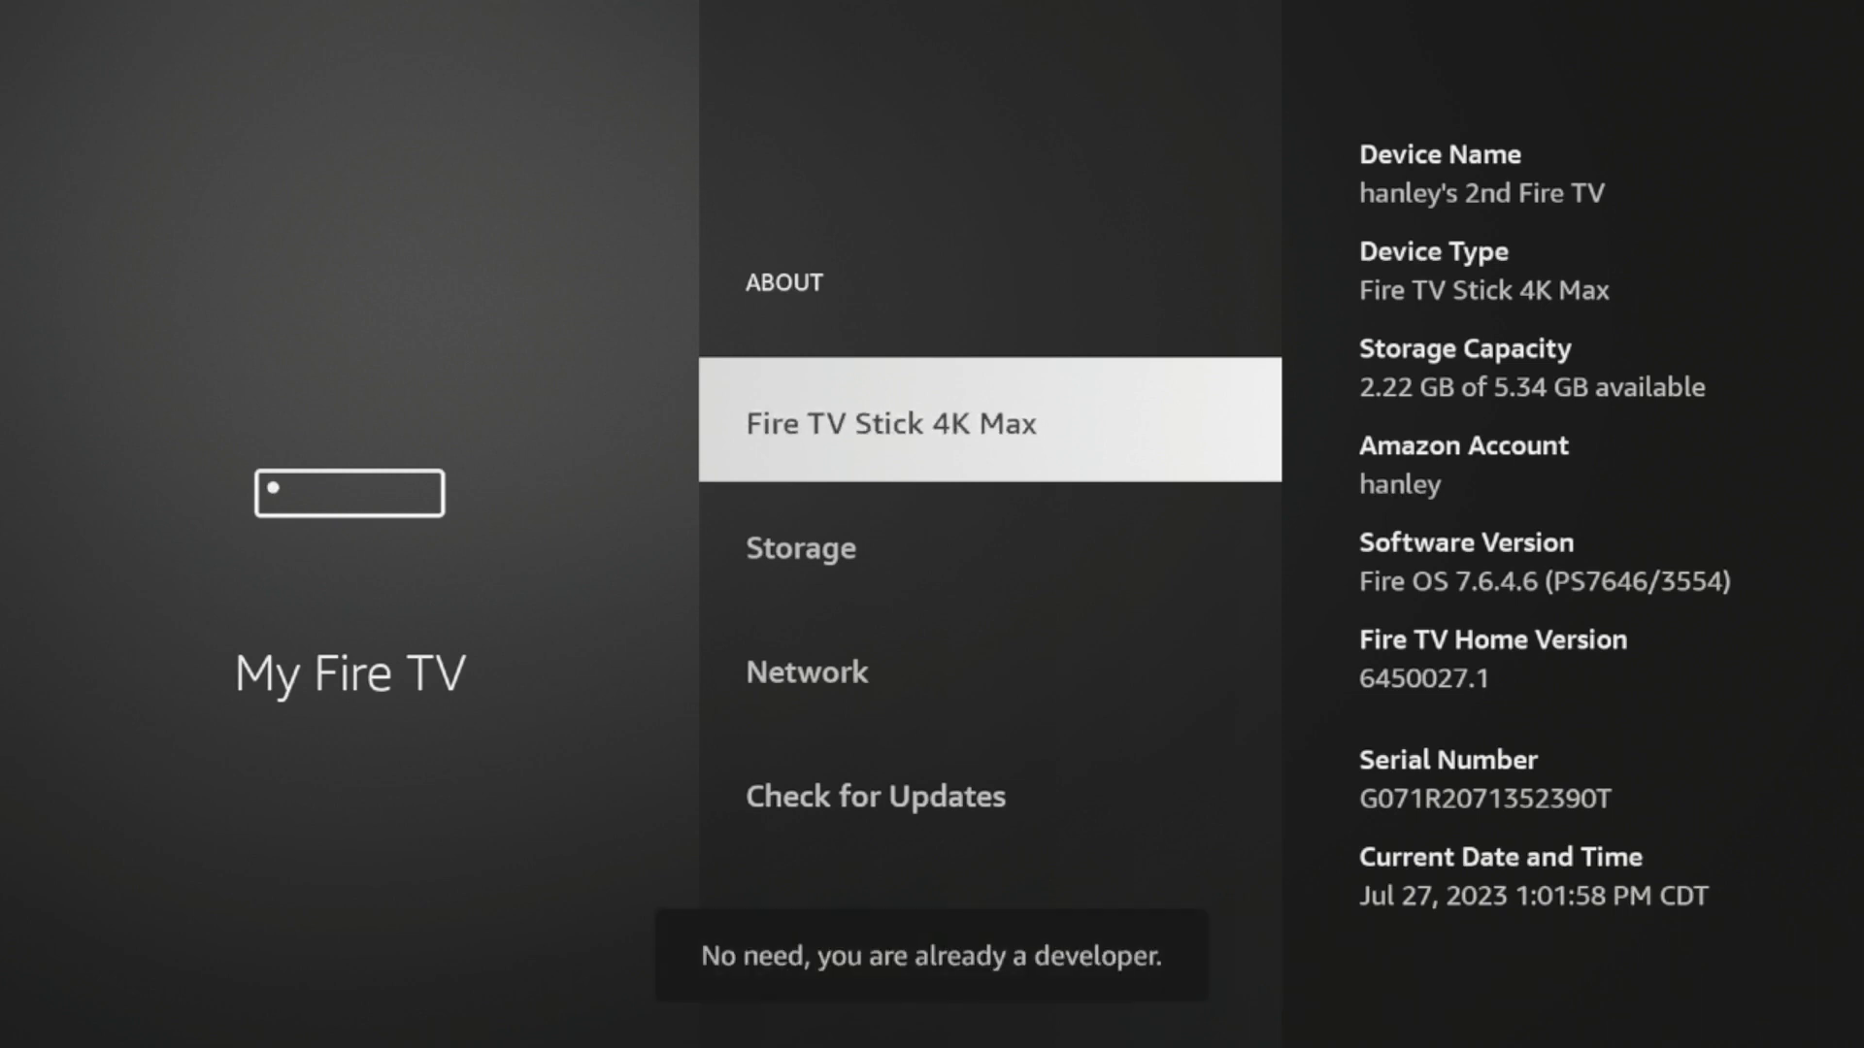
pyautogui.press('Return')
pyautogui.press('Return')
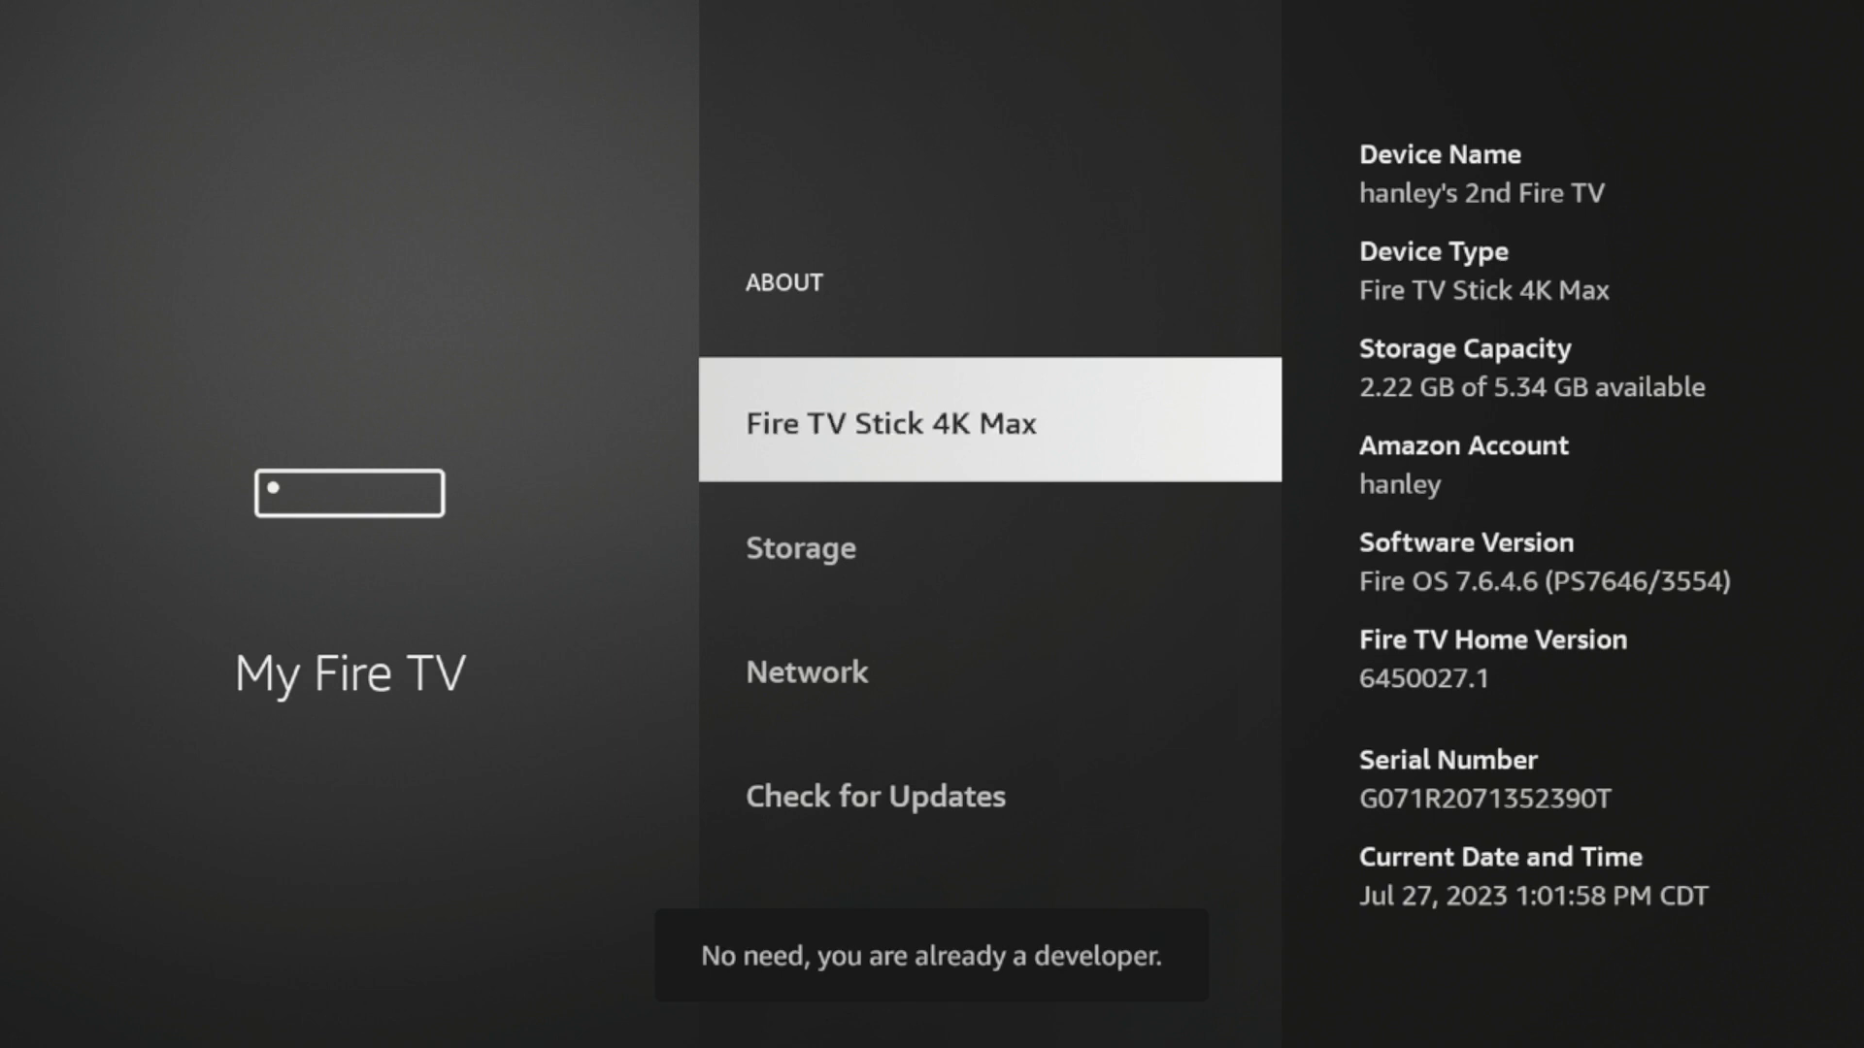
pyautogui.press('Return')
pyautogui.press('Return')
pyautogui.press('Return')
pyautogui.press('Escape')
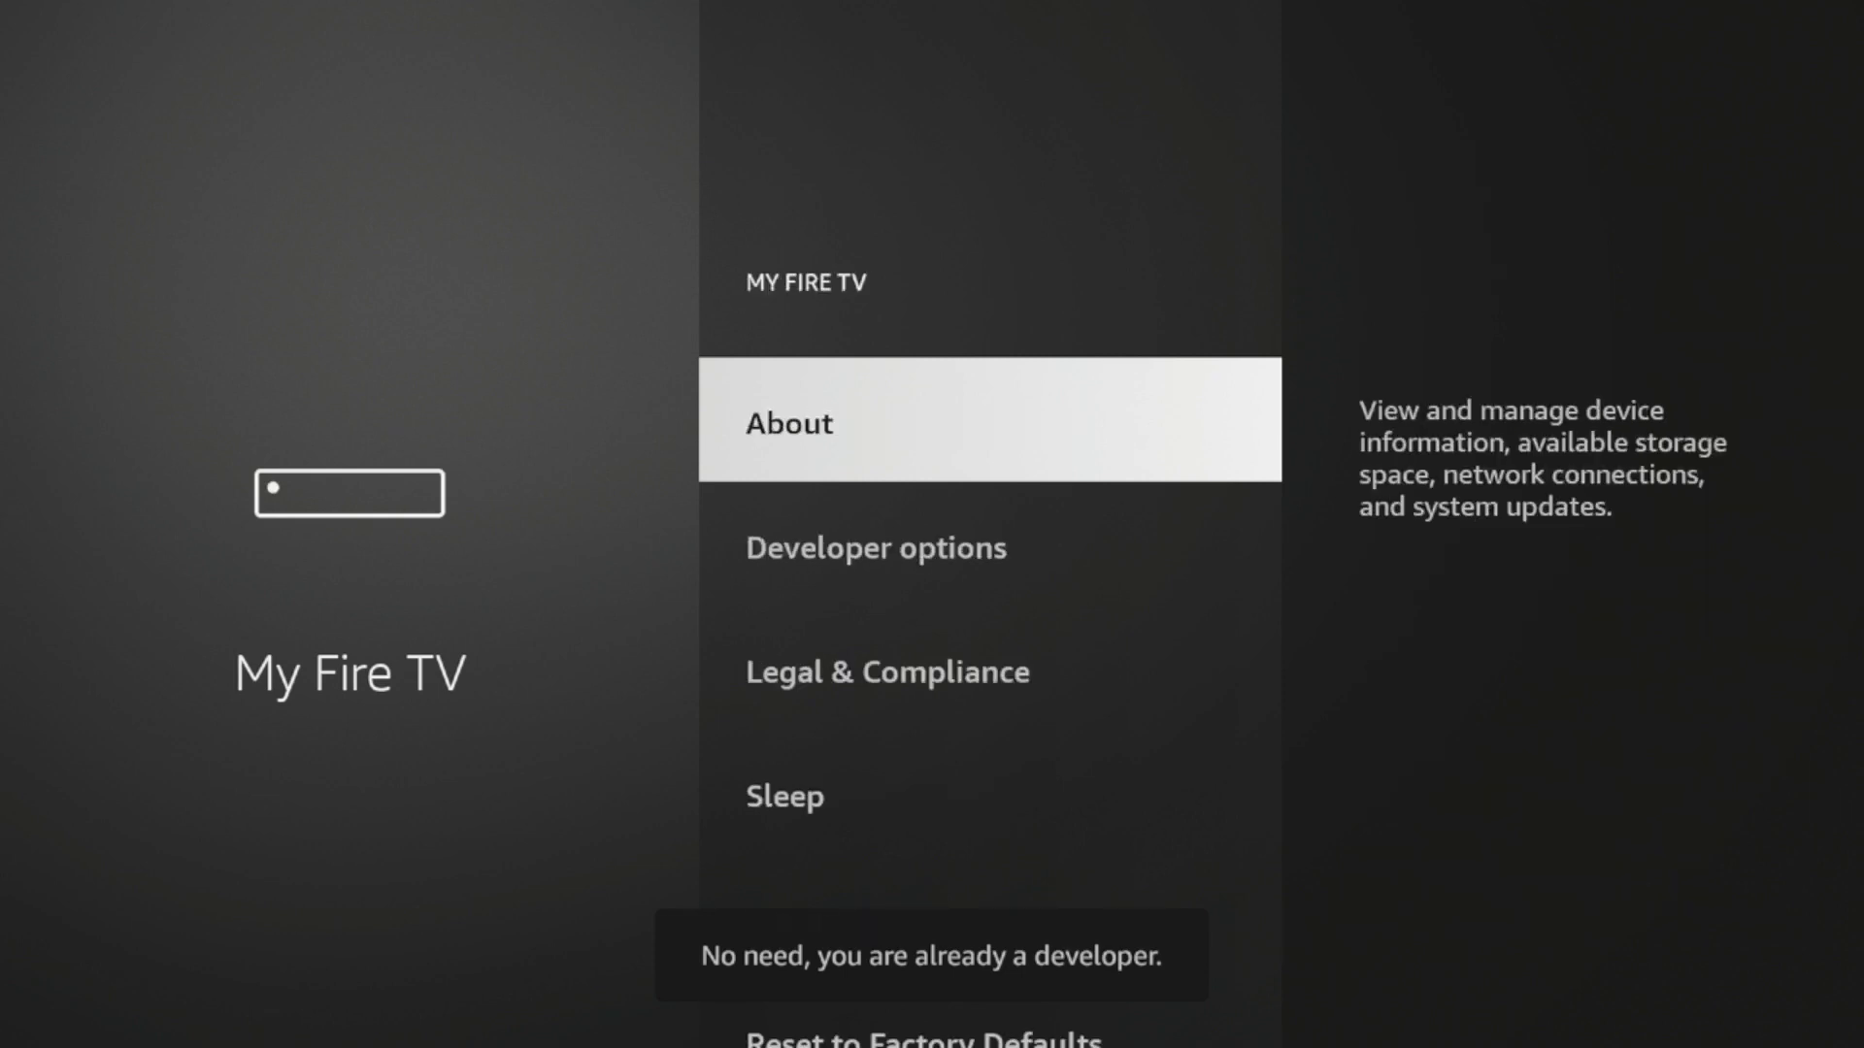
# - Allow Downloader to install unknown apps in Developer options, and check the ADB debugging setting
pyautogui.press('Down')
pyautogui.press('Return')
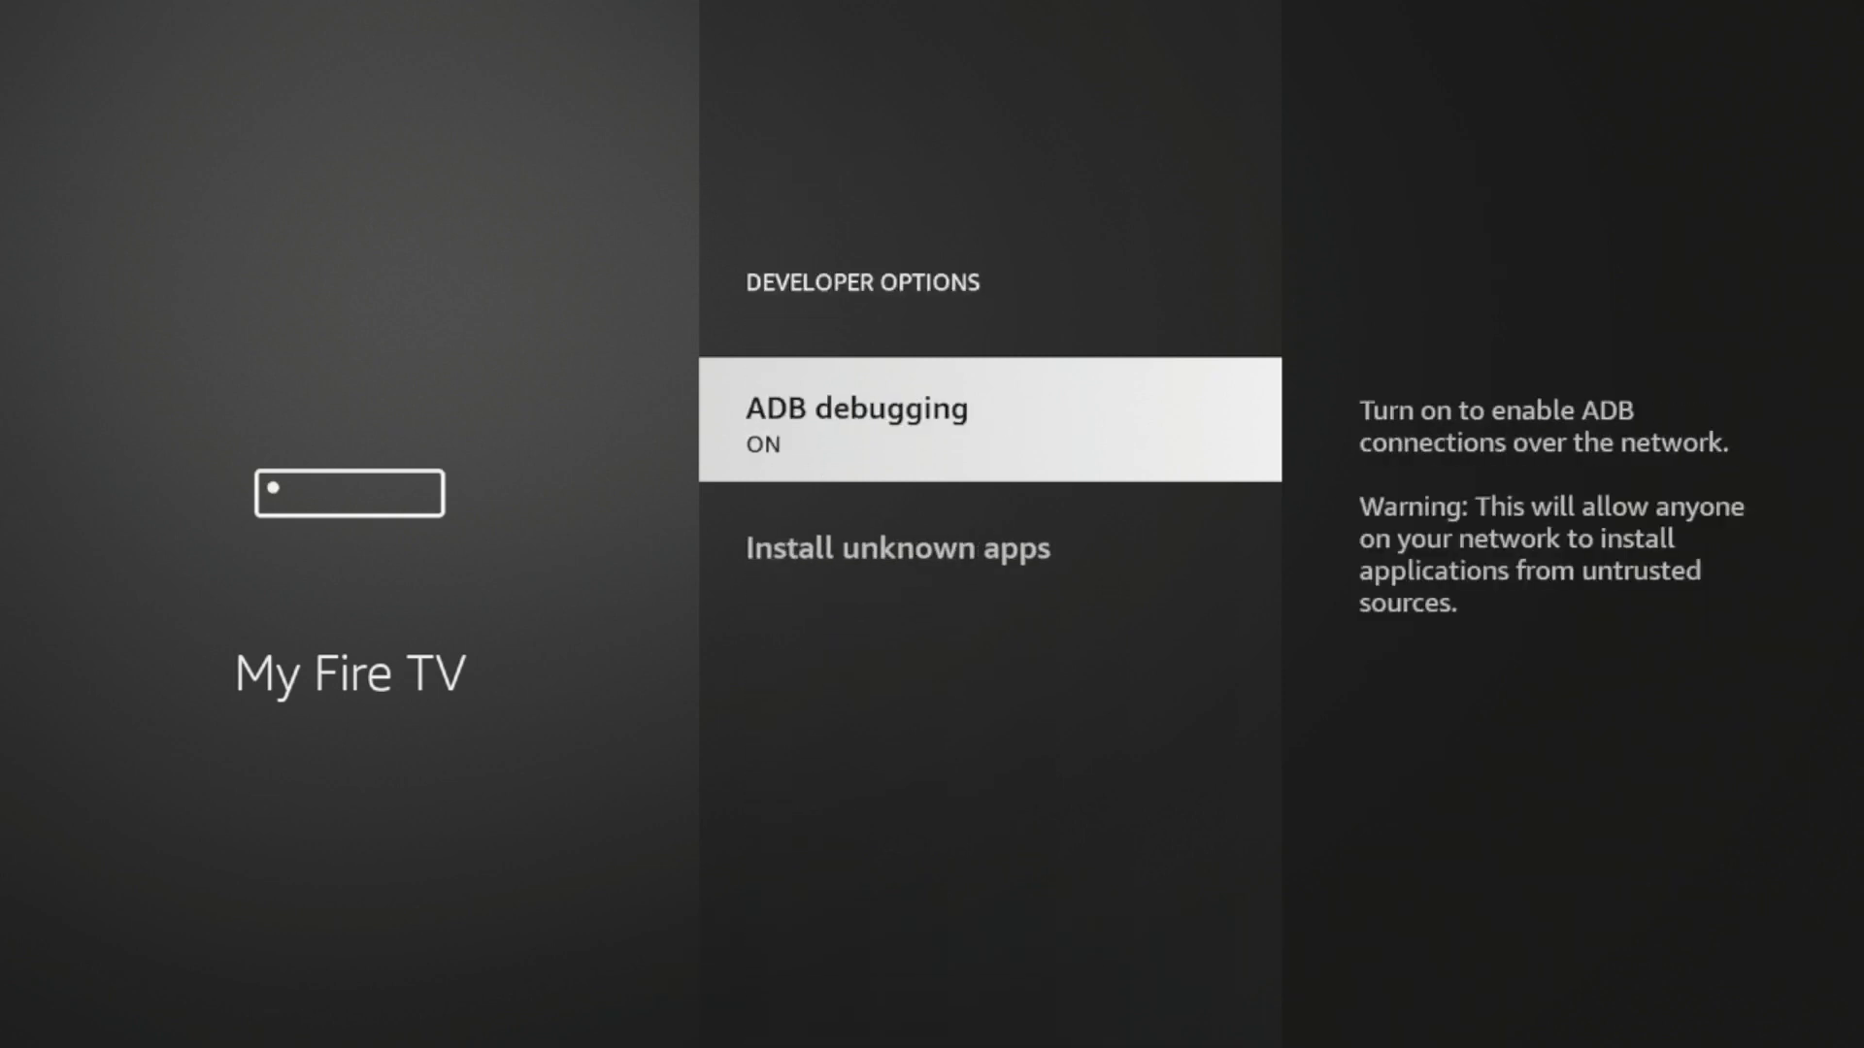
pyautogui.press('Down')
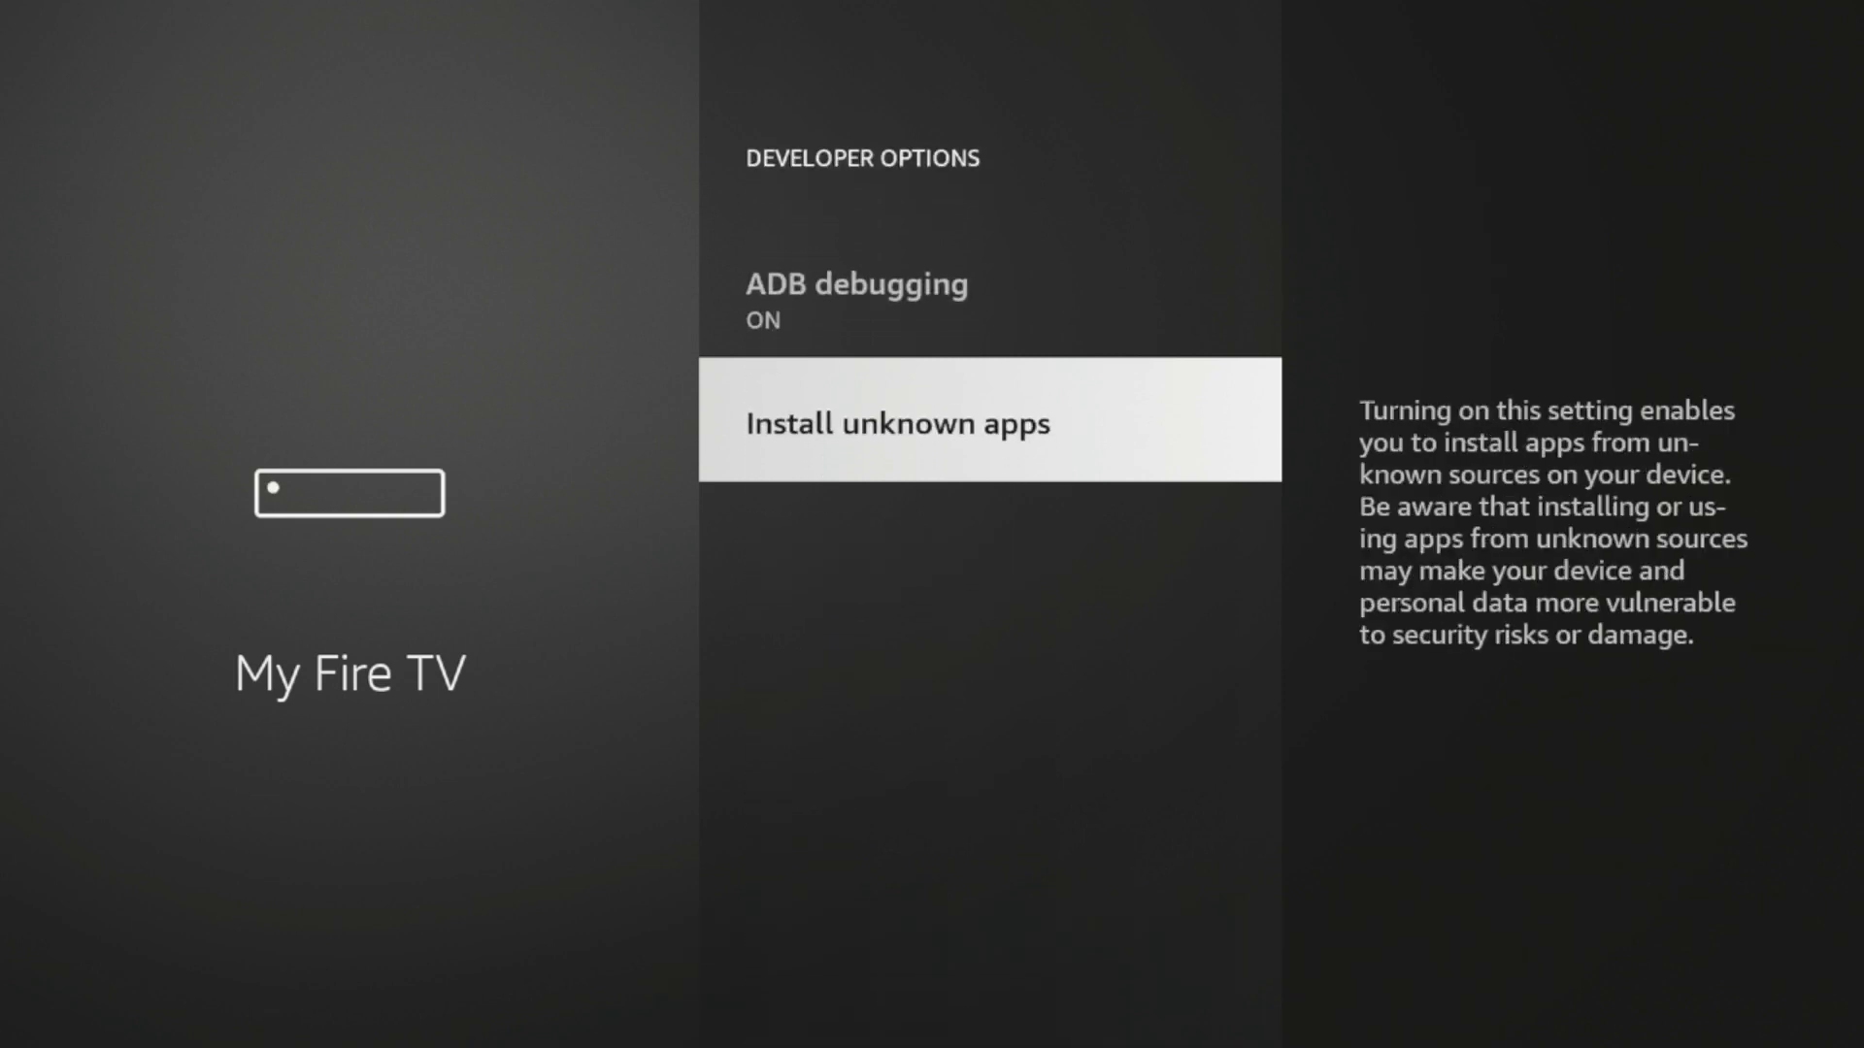
pyautogui.press('Return')
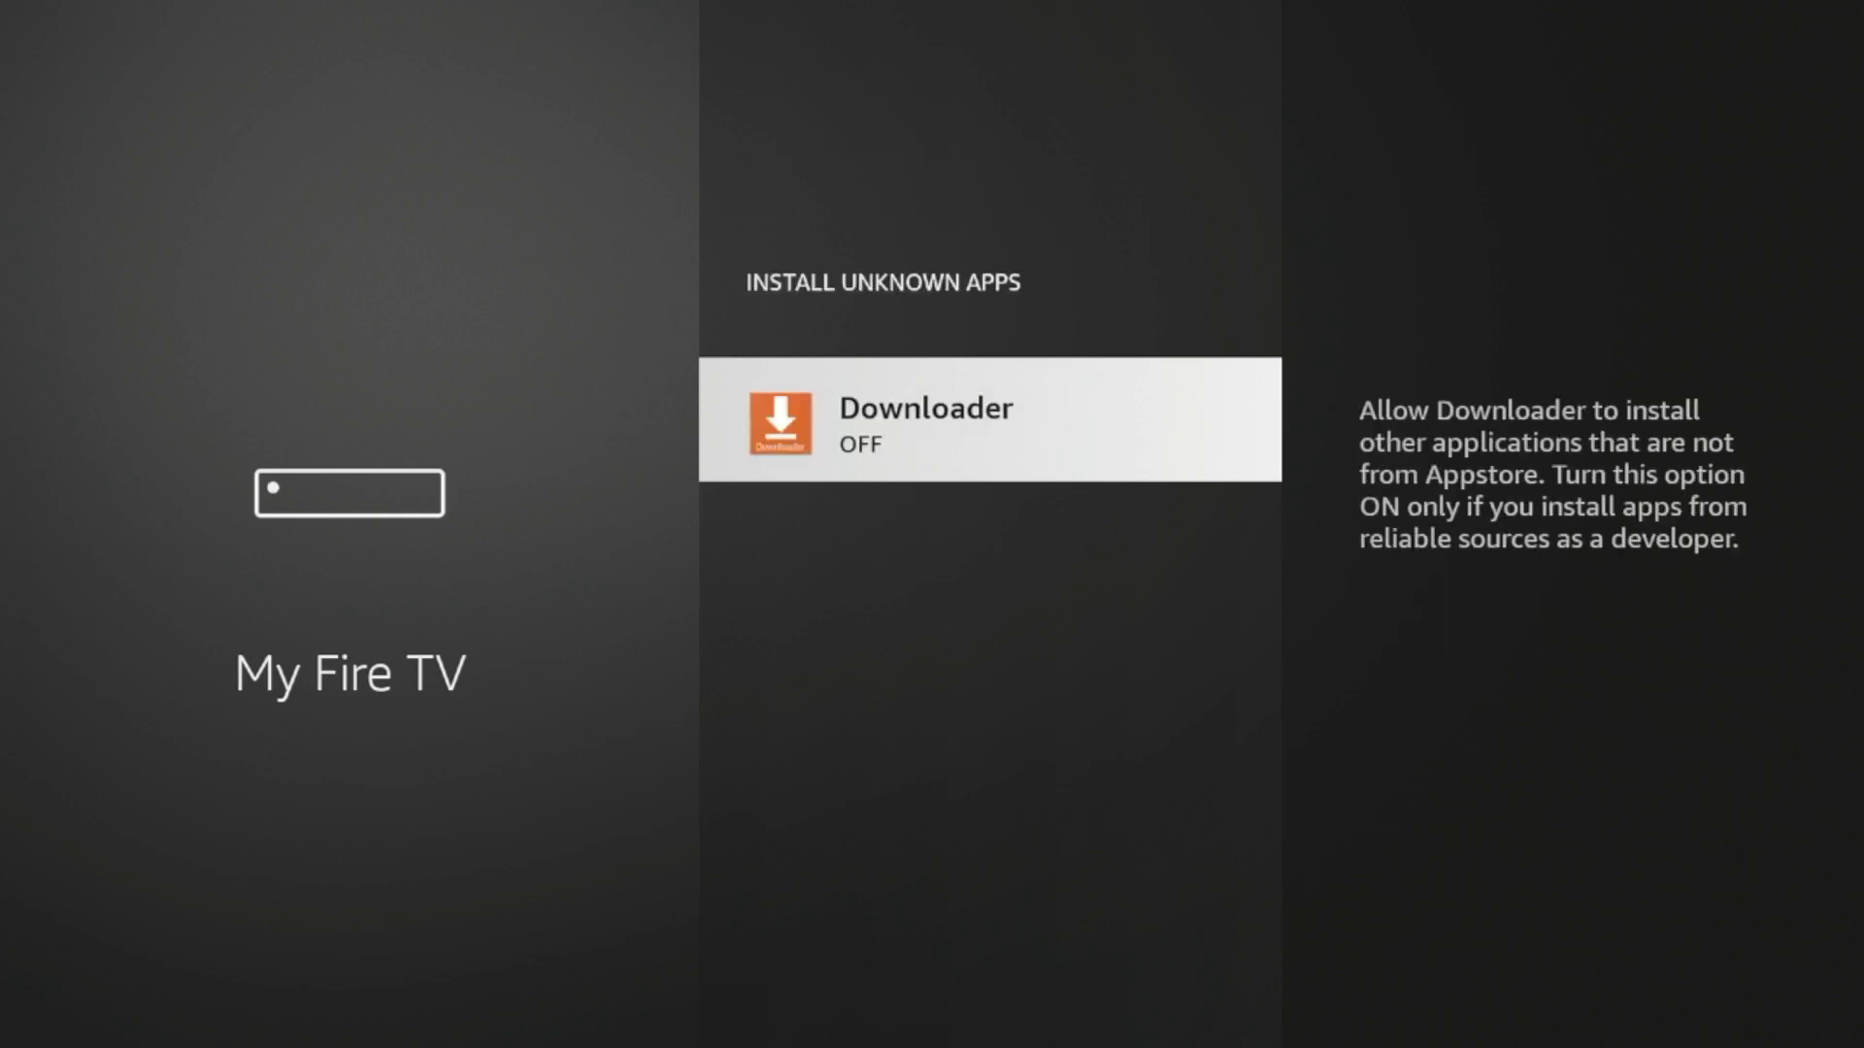
pyautogui.press('Return')
pyautogui.press('Escape')
pyautogui.press('Up')
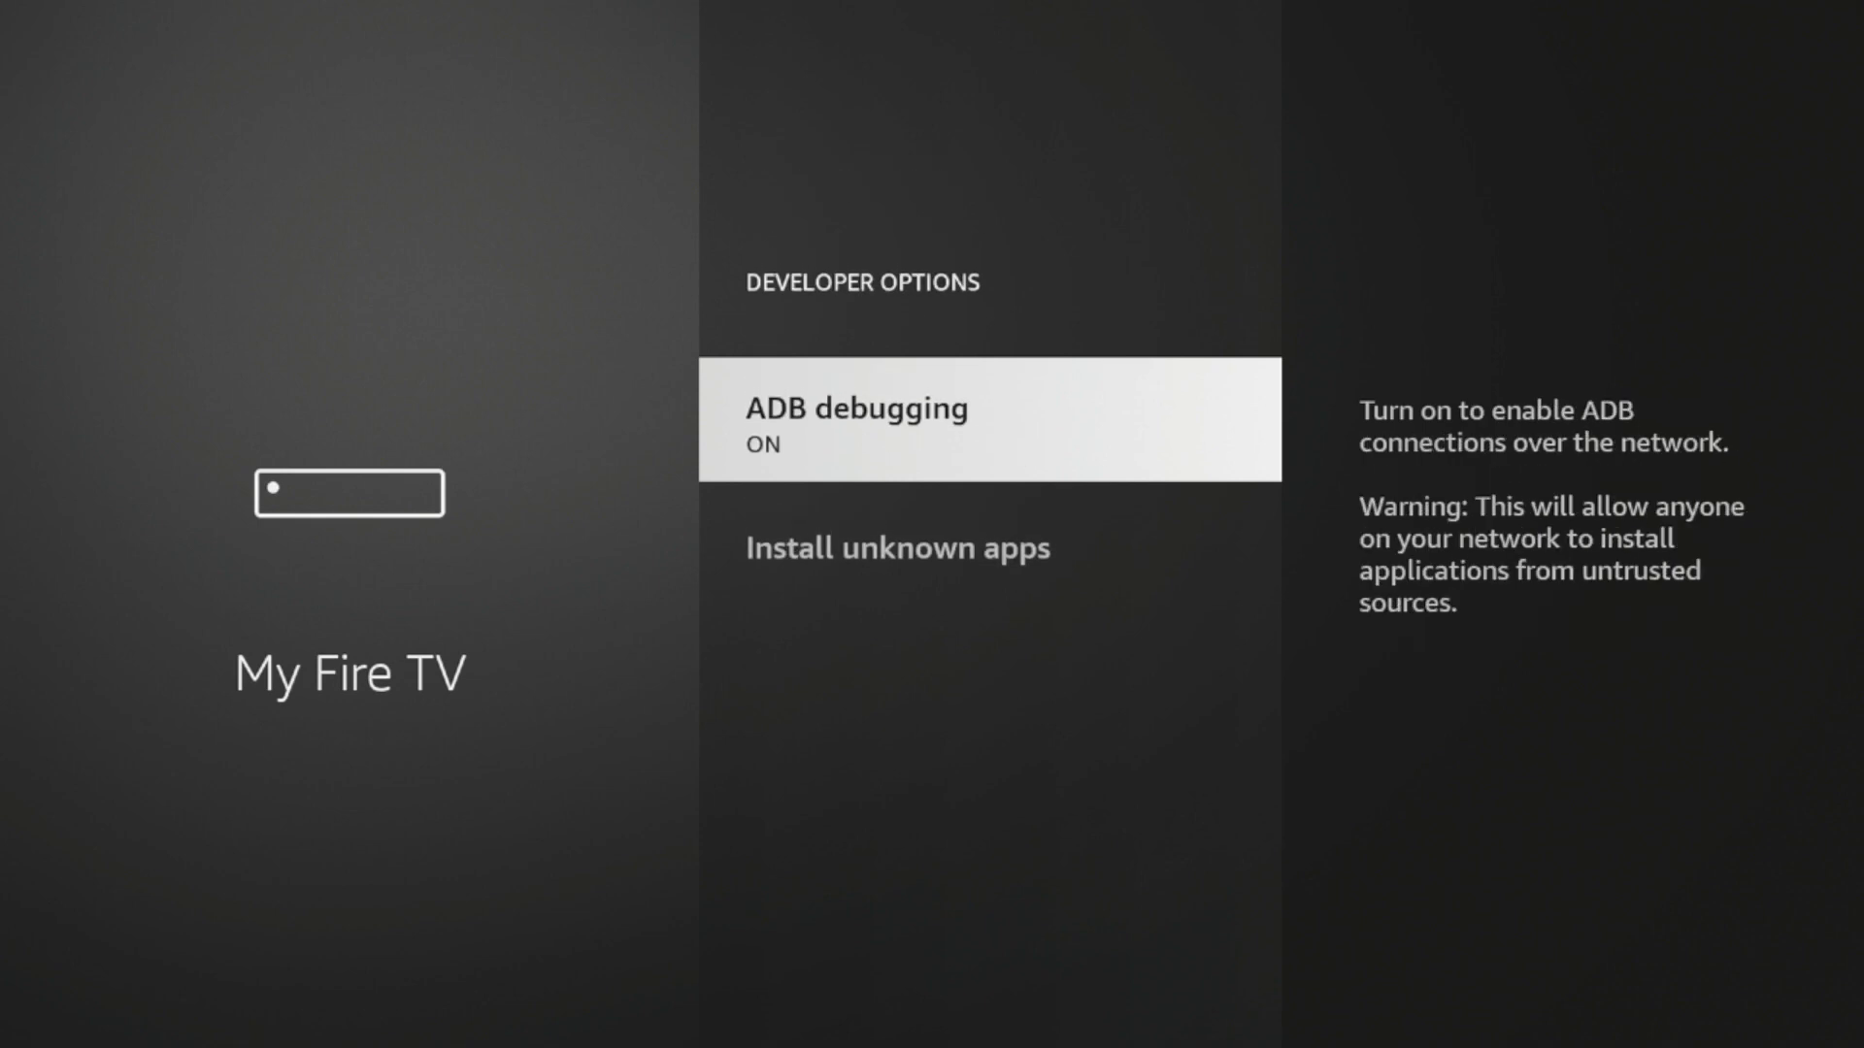
pyautogui.press('Down')
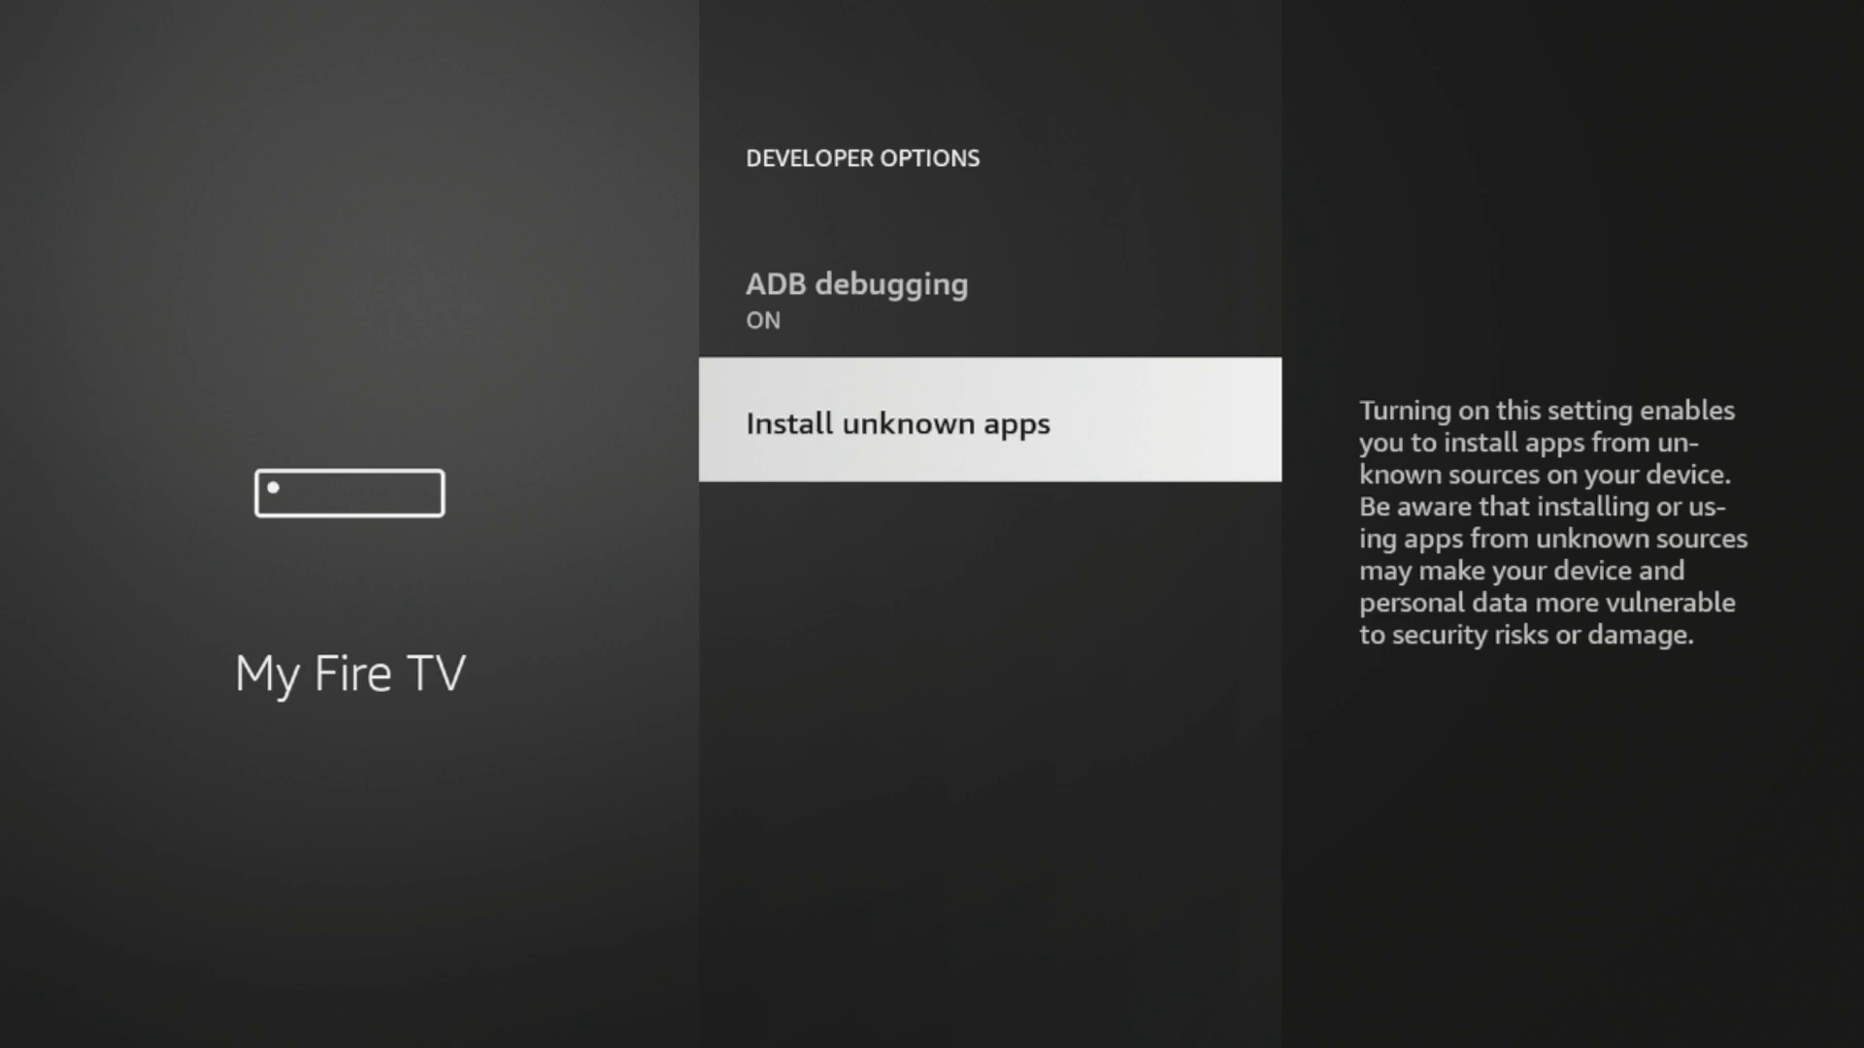
# - Leave the settings for the home screen and launch Downloader from the recently used apps
pyautogui.press('Escape')
pyautogui.press('Escape')
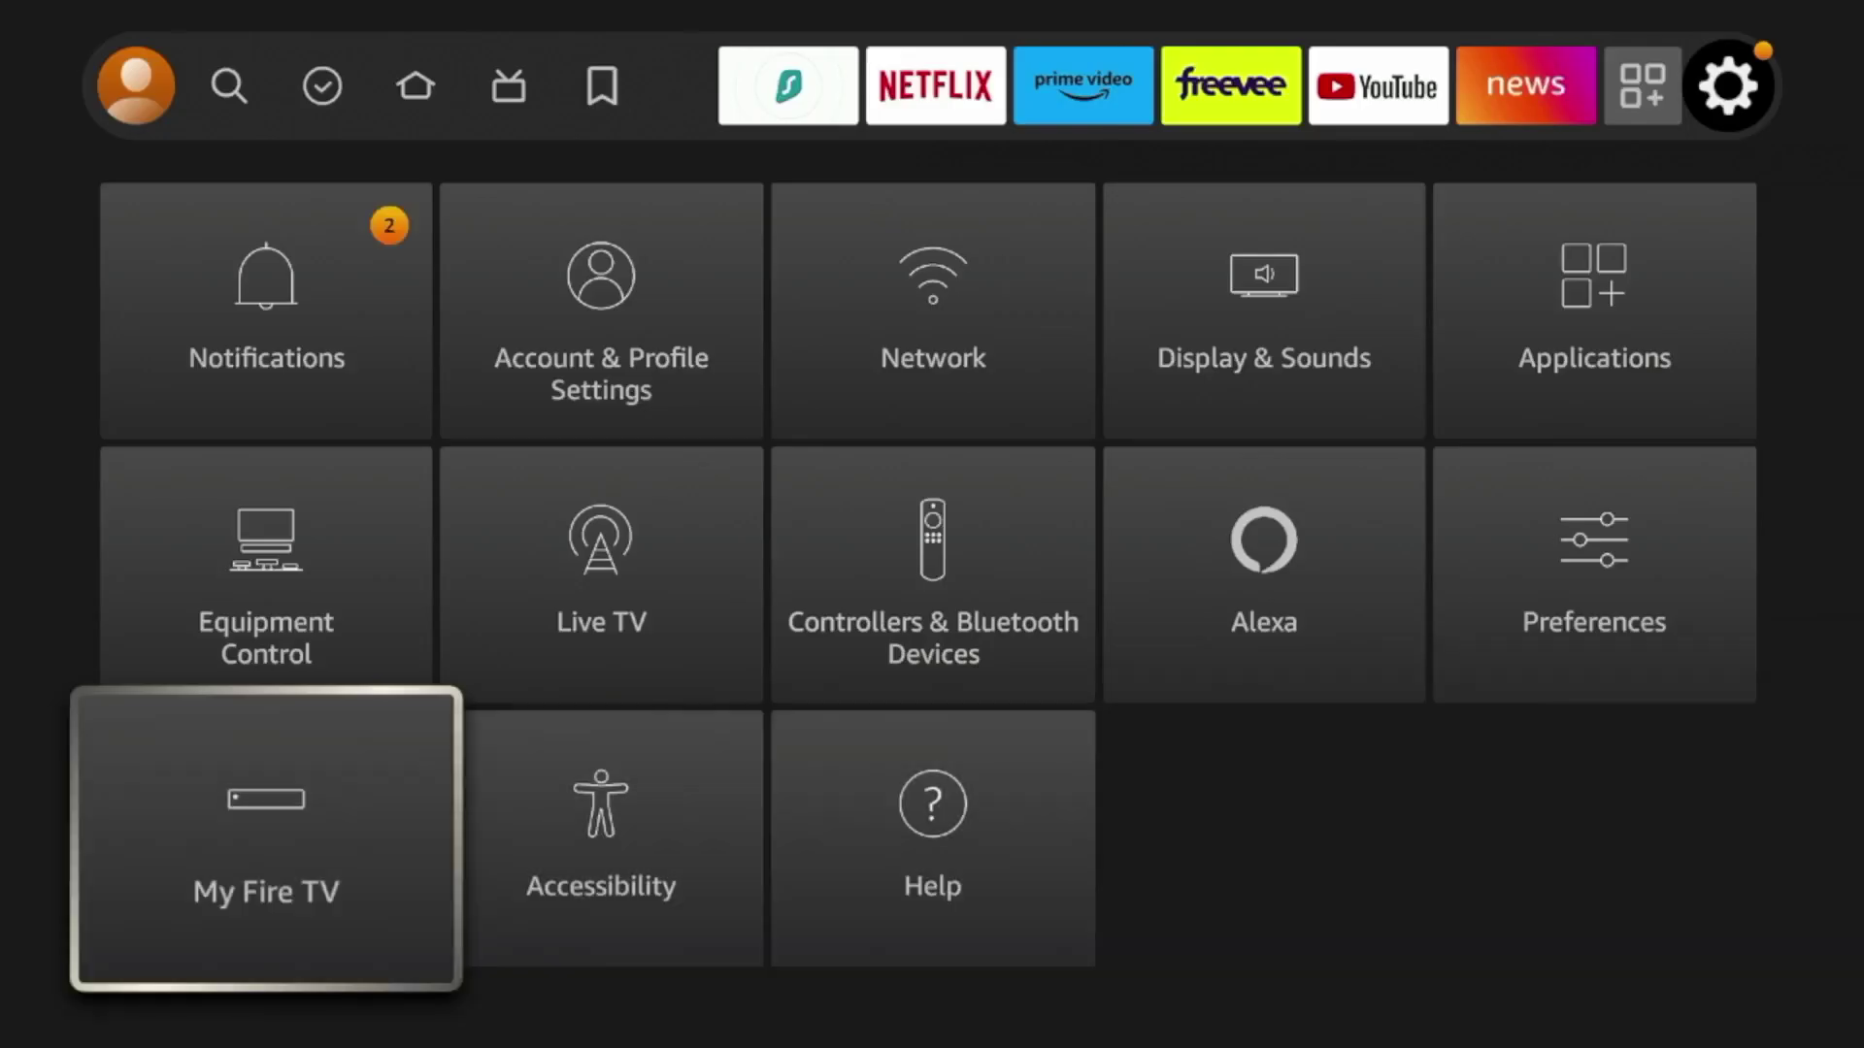
pyautogui.press('Escape')
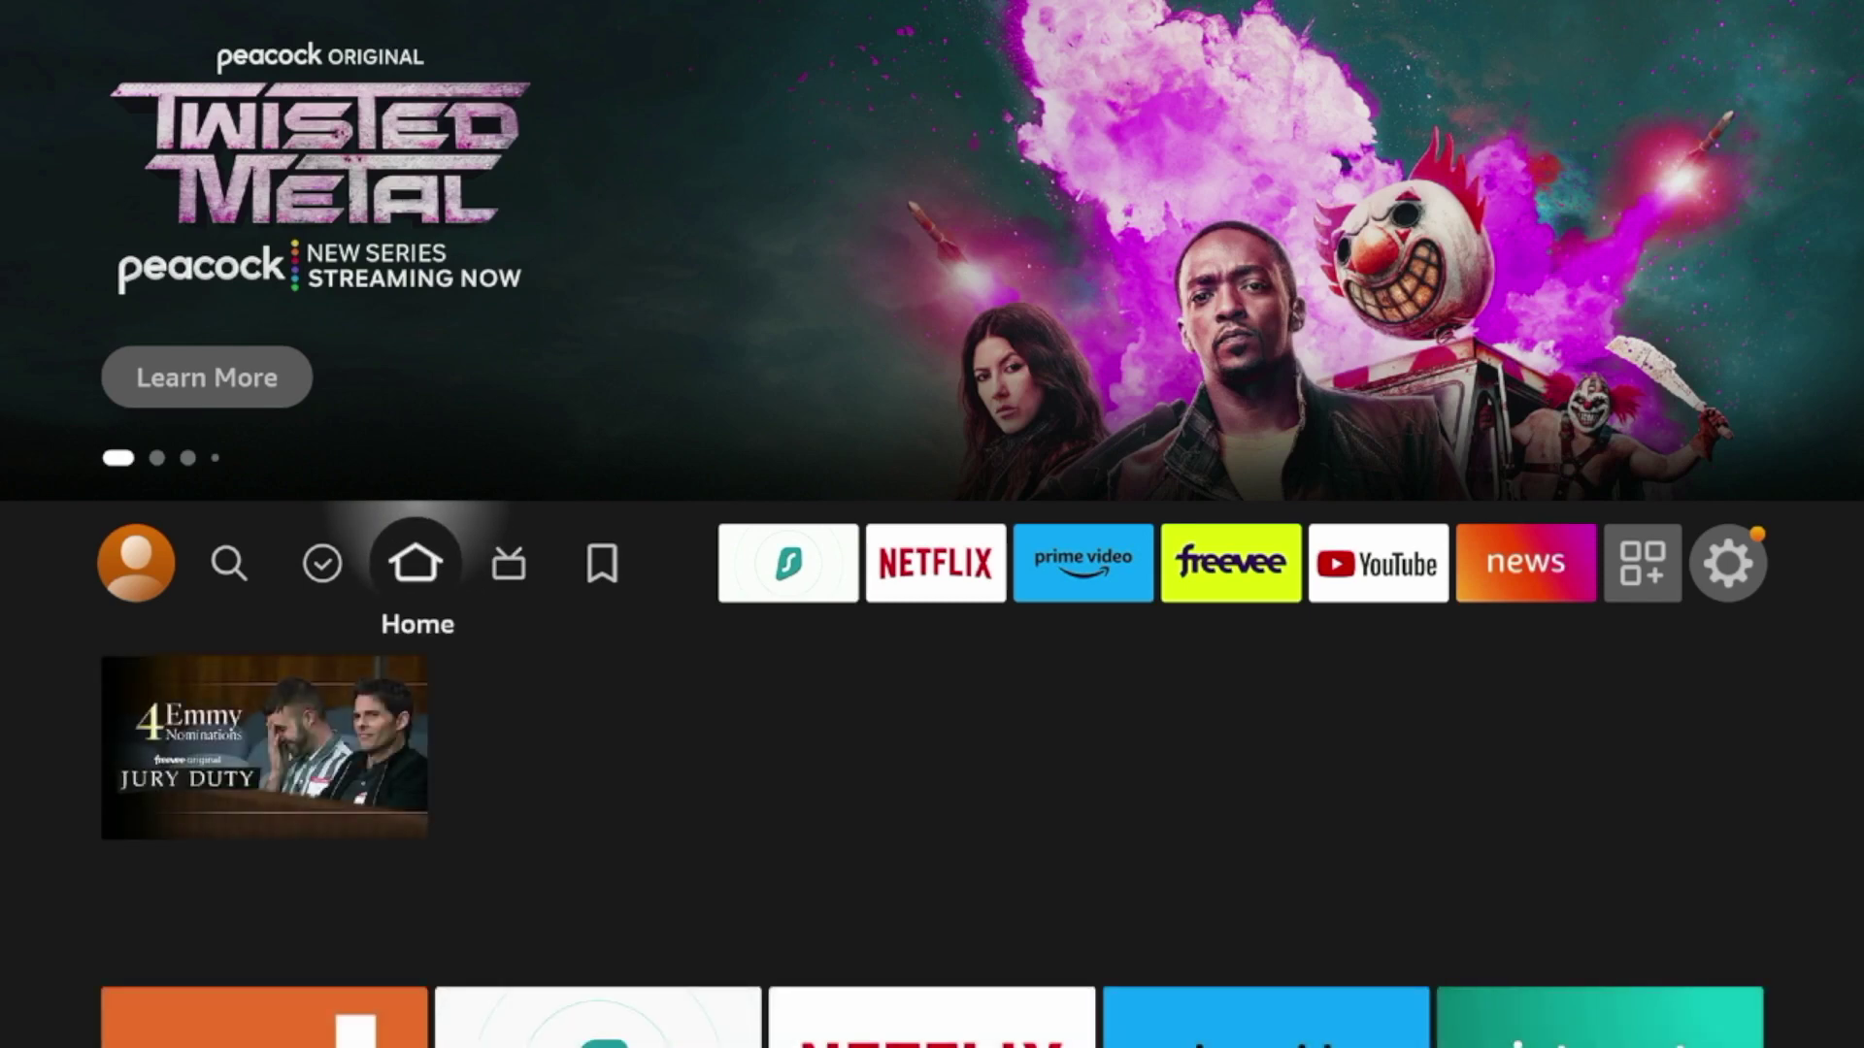
pyautogui.press('Down')
pyautogui.press('Down')
pyautogui.press('Down')
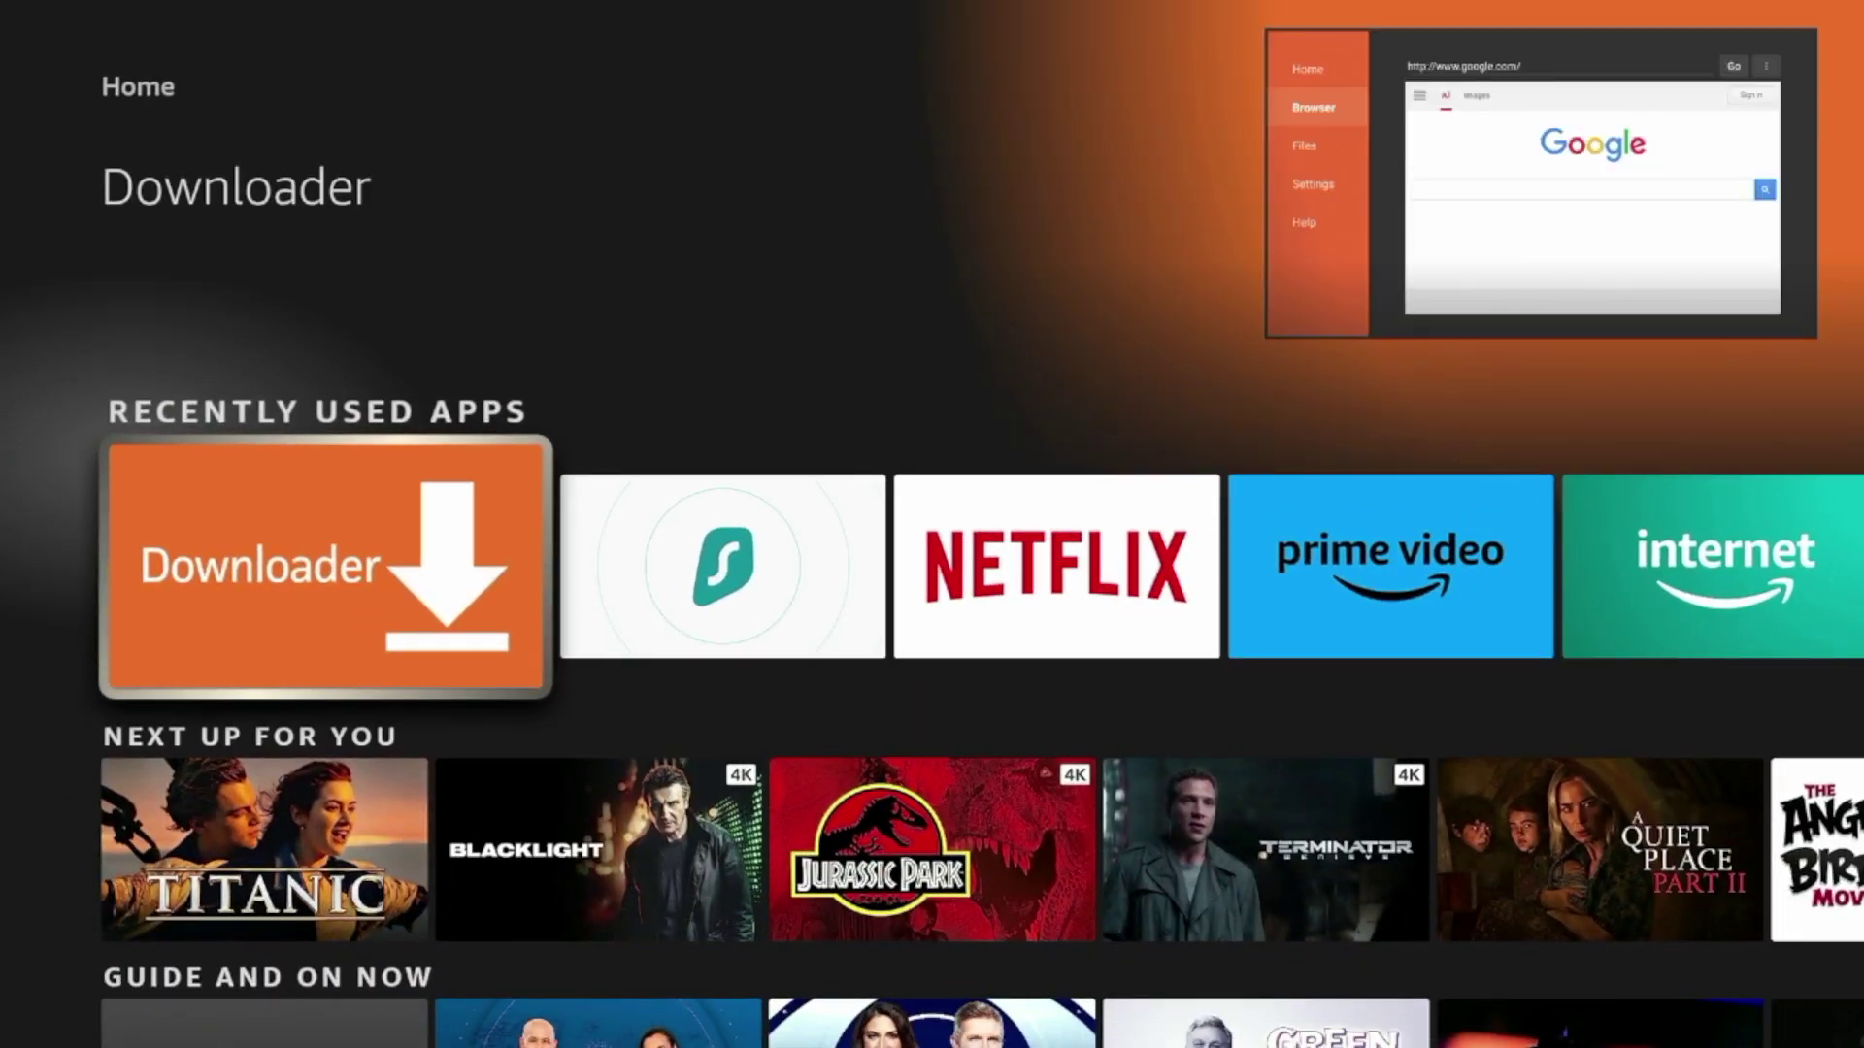
pyautogui.press('Return')
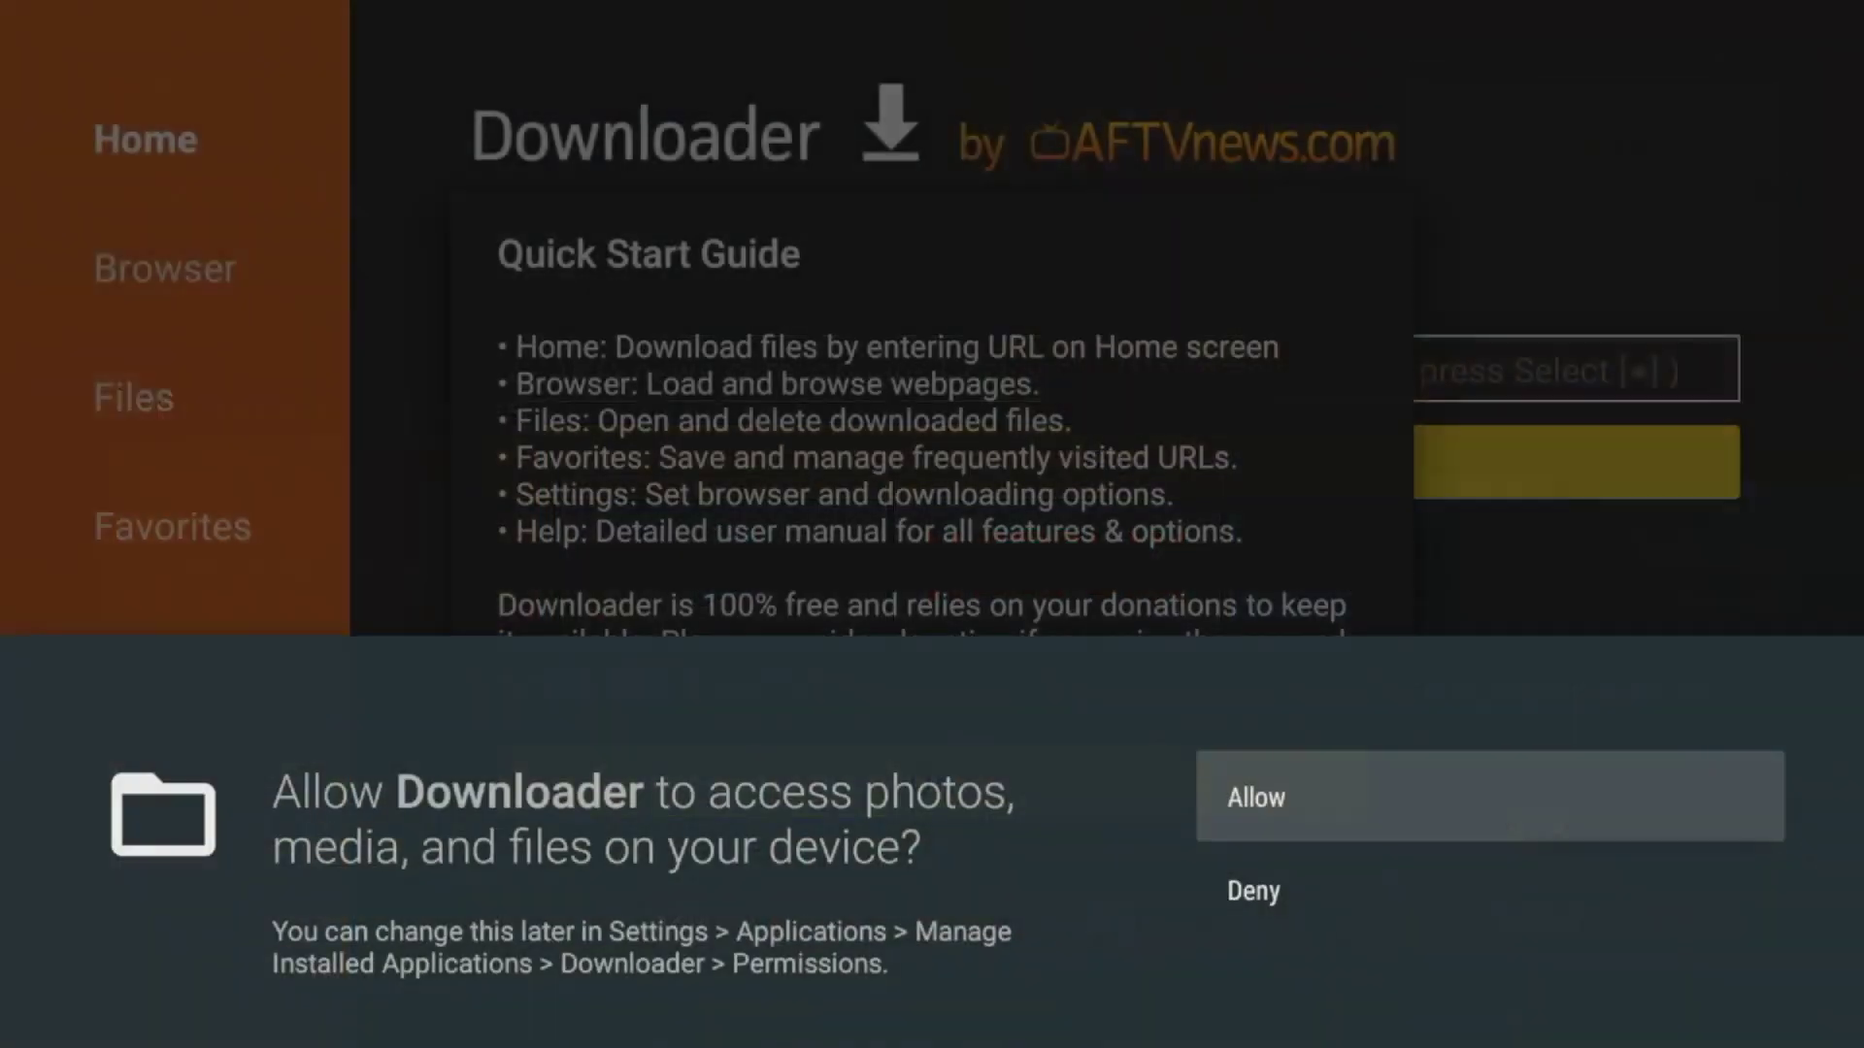
# - Allow Downloader to access photos, media and files, and dismiss its Quick Start Guide
pyautogui.press('Return')
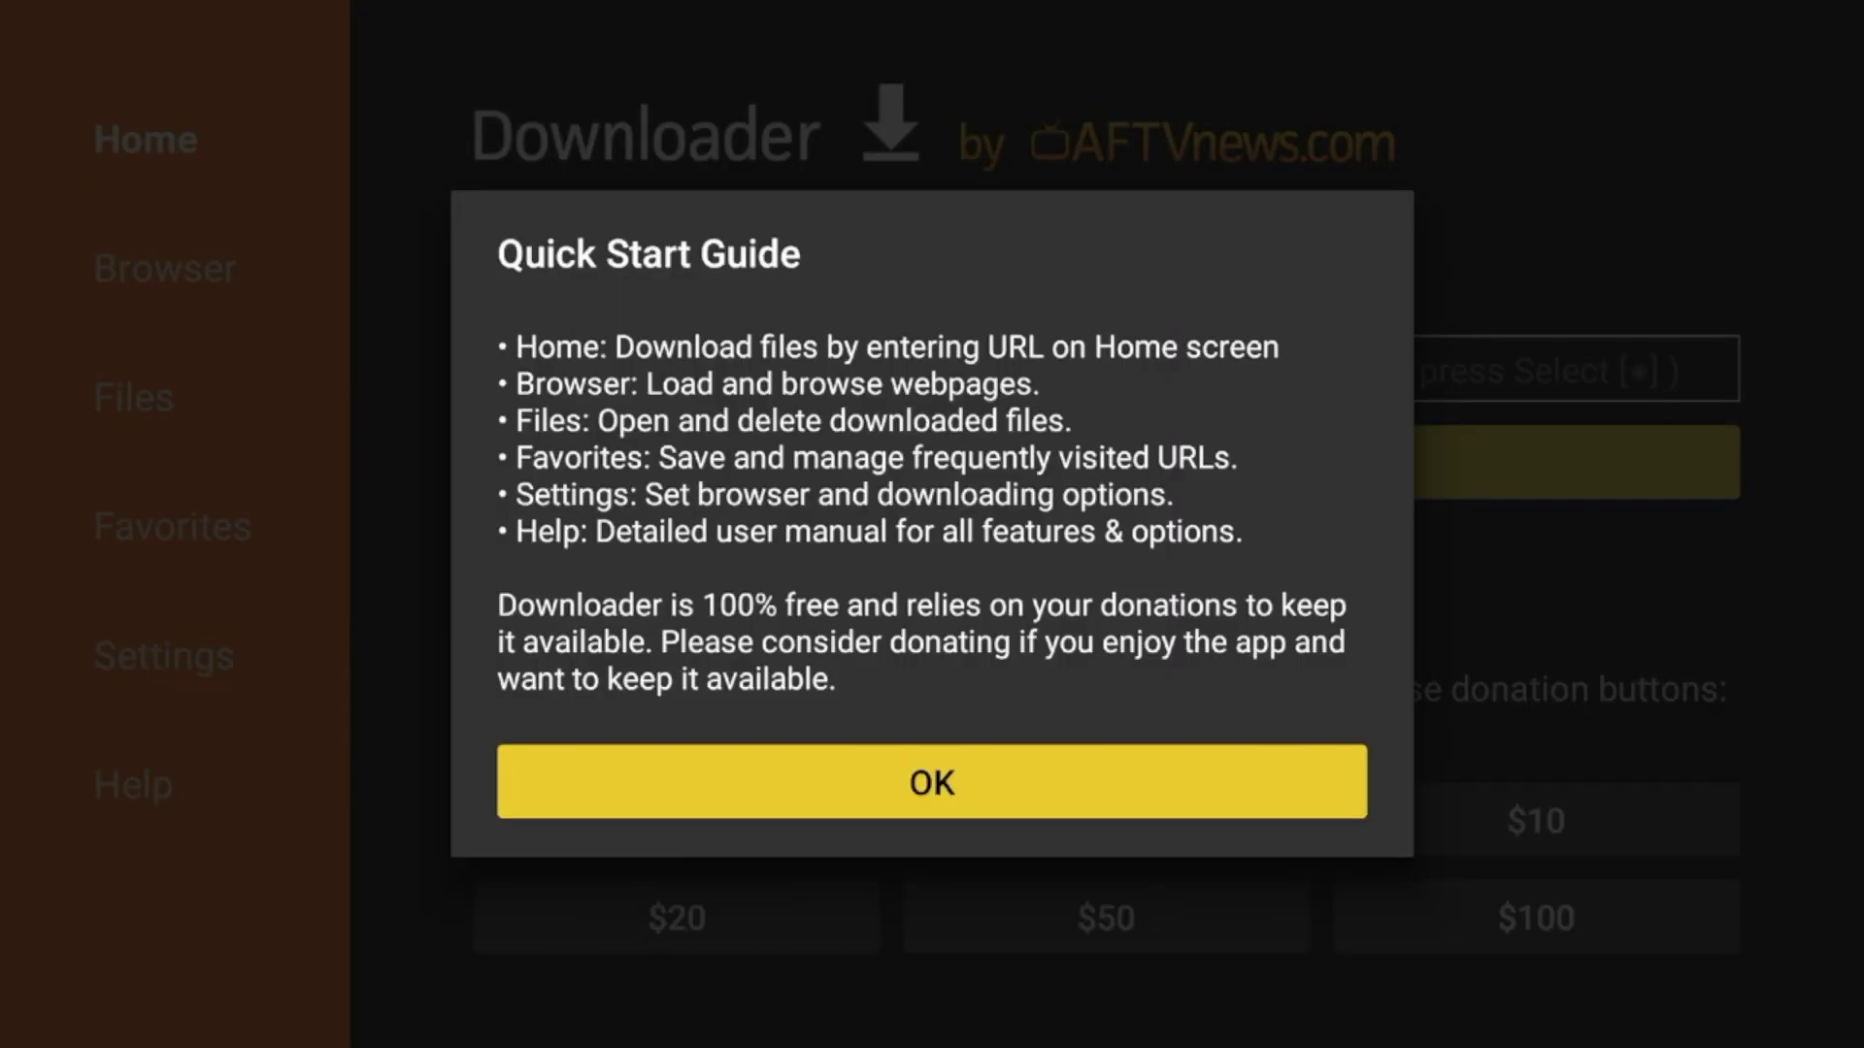
pyautogui.press('Return')
pyautogui.press('Up')
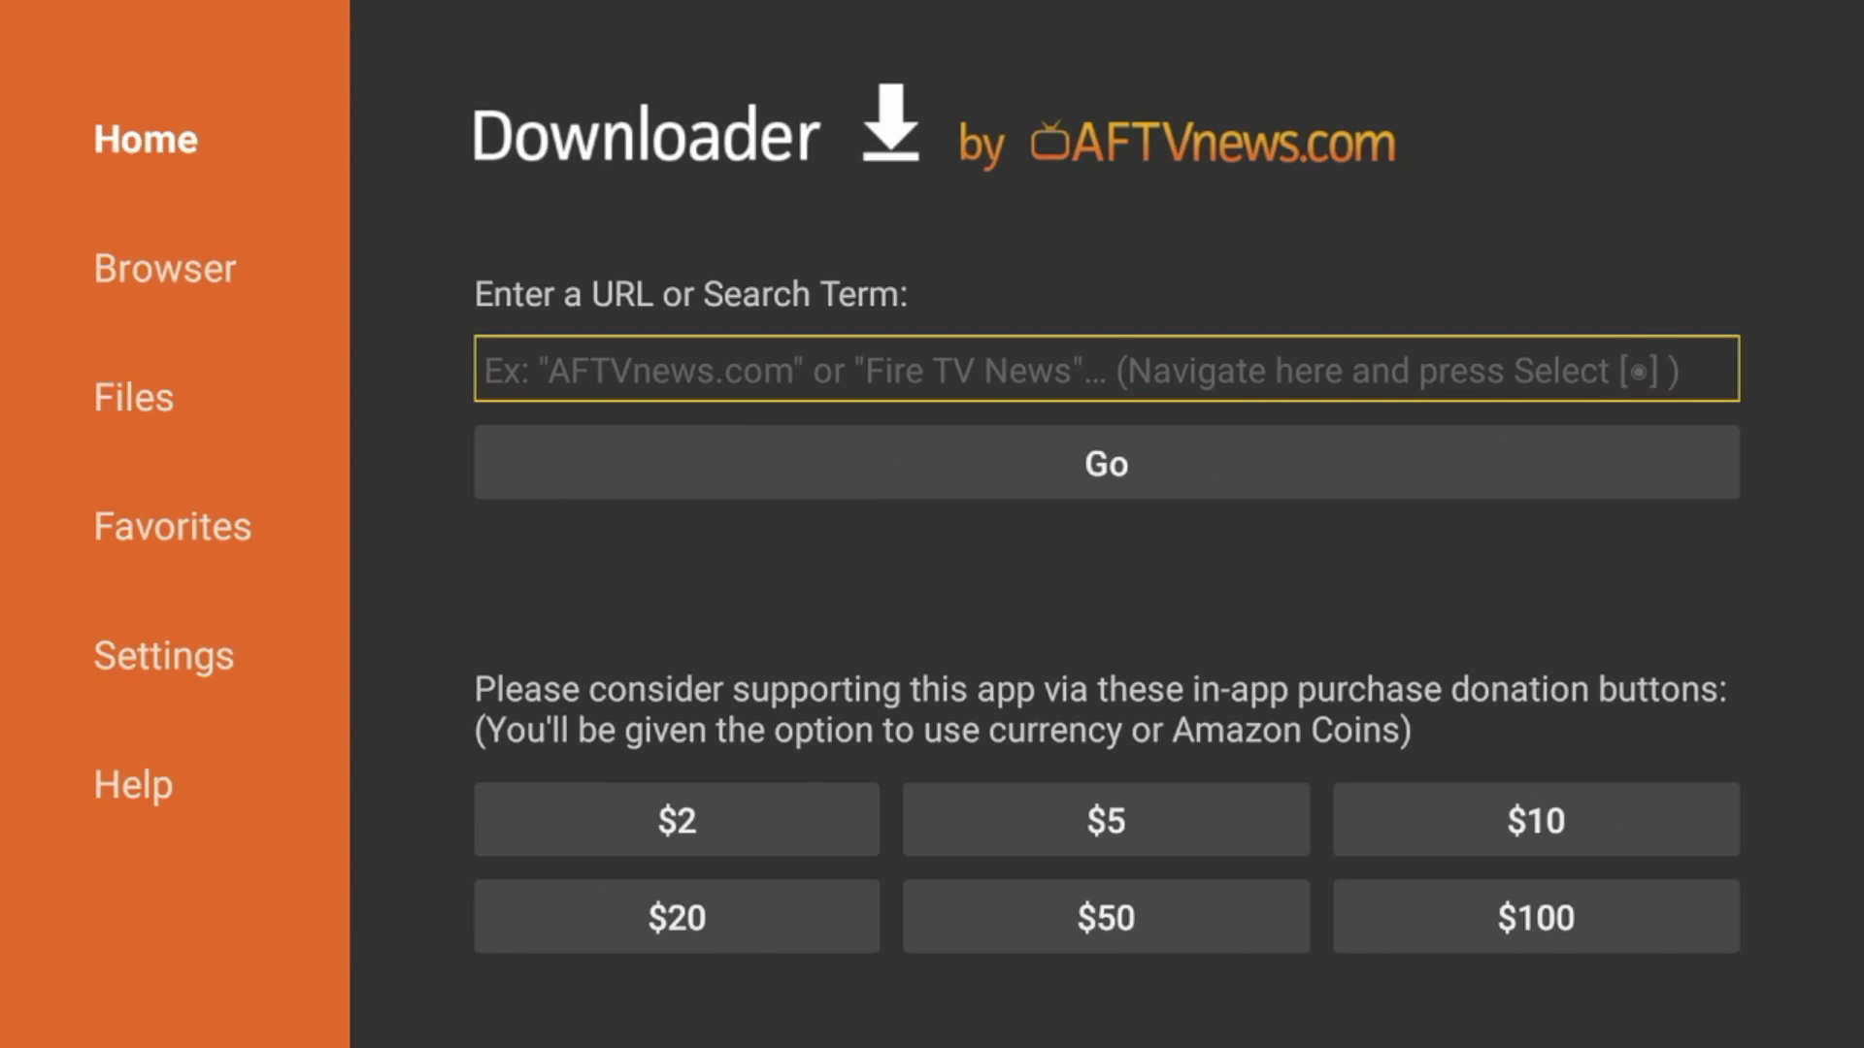
# - Enter the Downloader code 298344 in the URL or search term field and load it
pyautogui.press('Left')
pyautogui.press('Up')
pyautogui.press('Up')
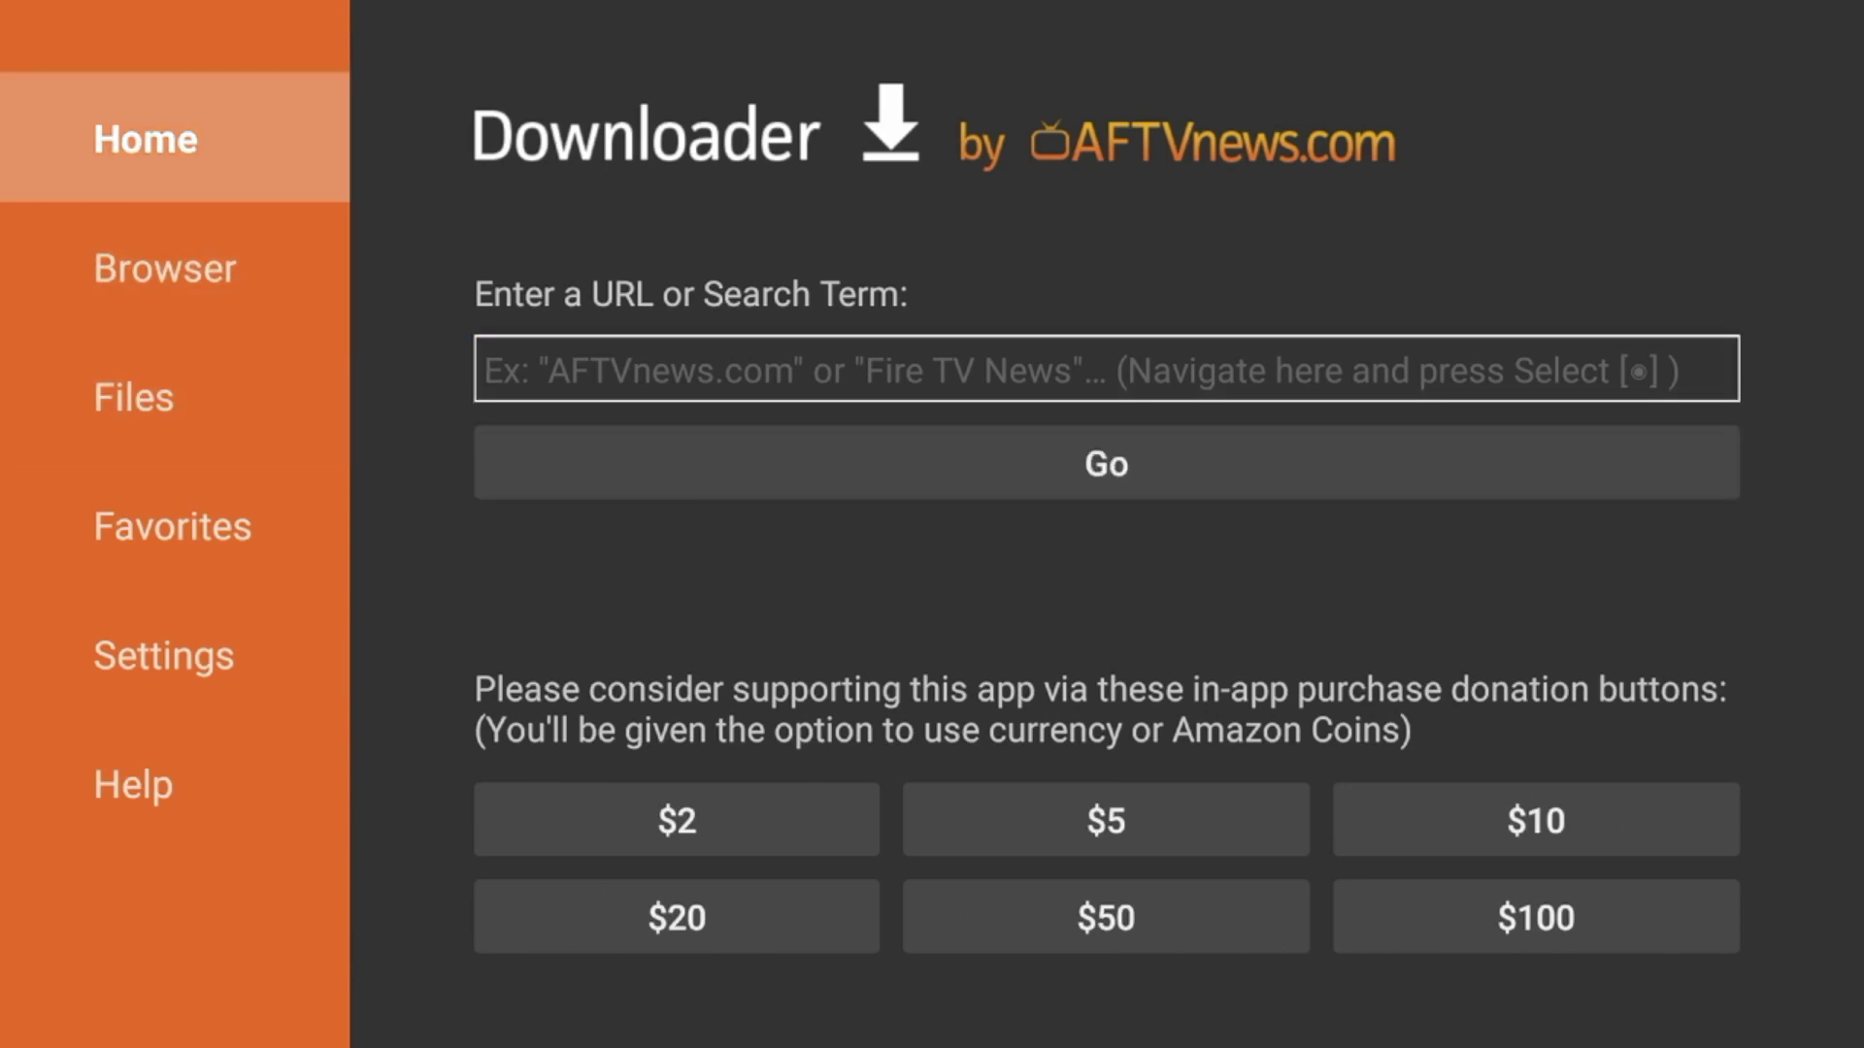
pyautogui.press('Right')
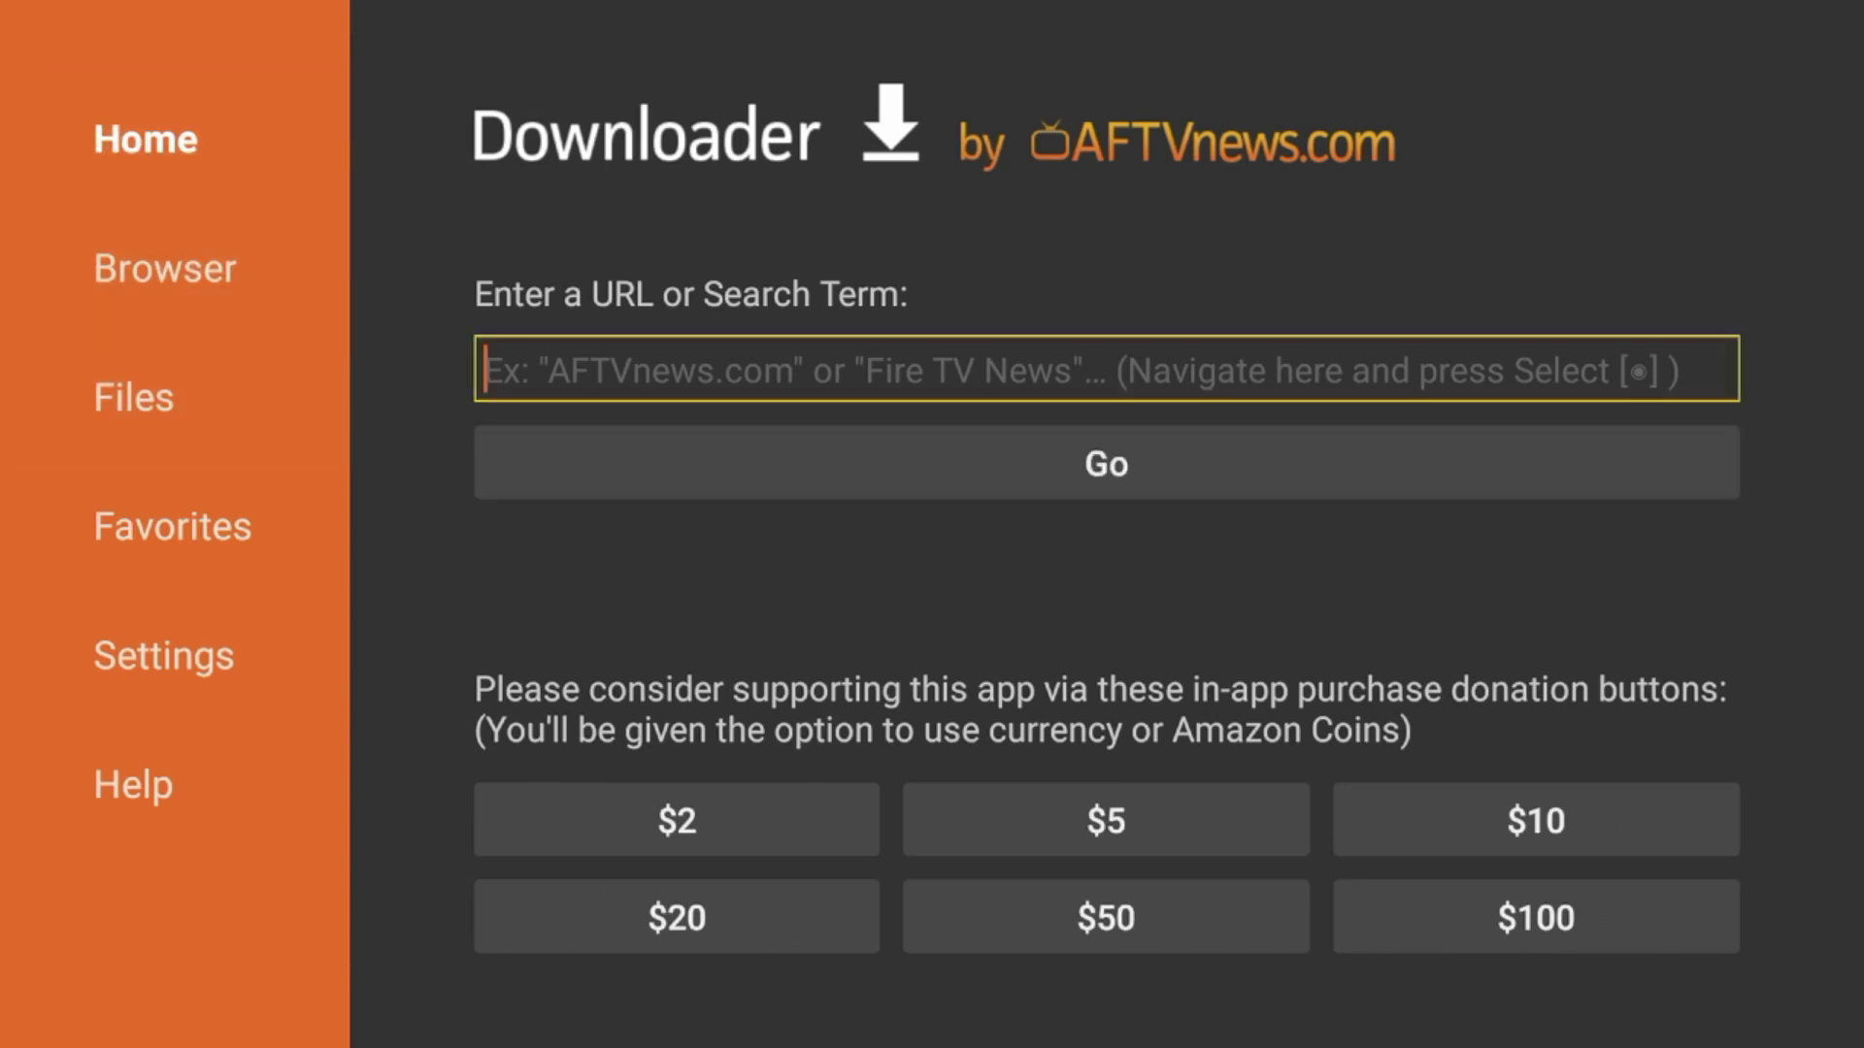
pyautogui.press('Return')
pyautogui.press('Right')
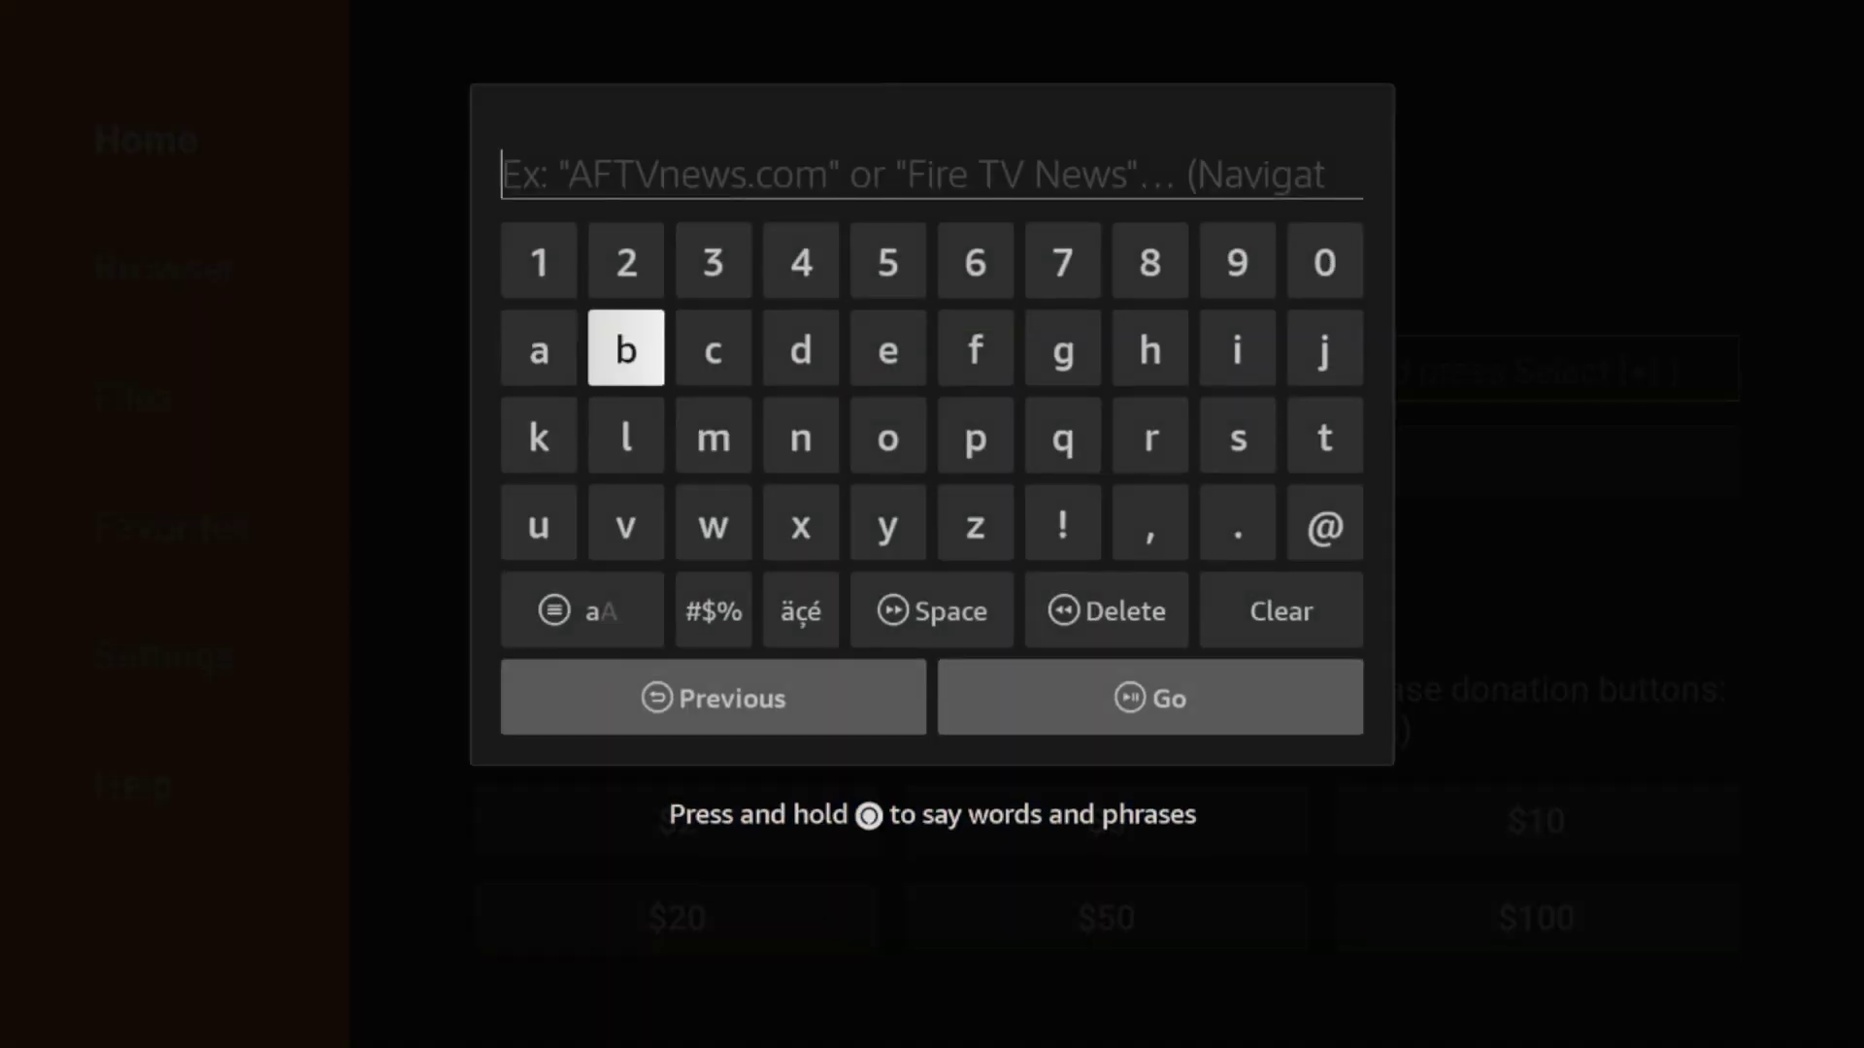
pyautogui.press('Up')
pyautogui.press('Return')
pyautogui.press('Left')
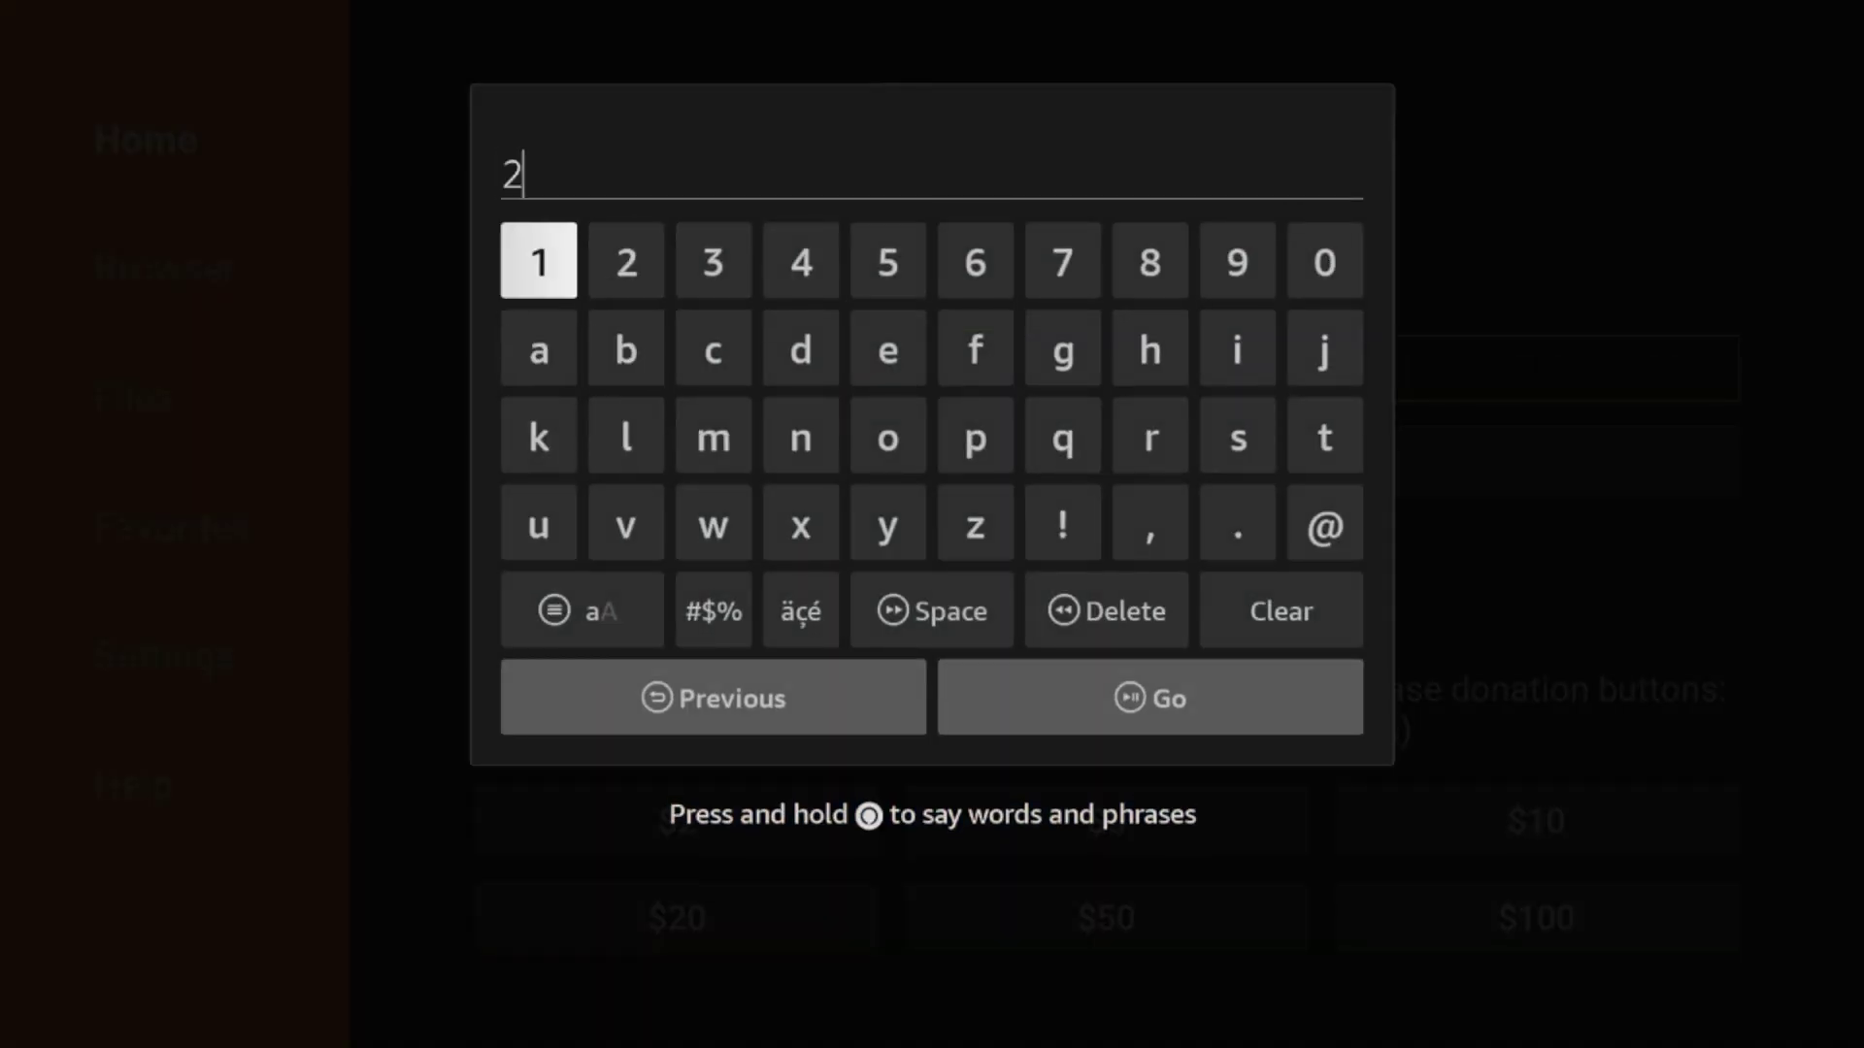
pyautogui.press('Left')
pyautogui.press('Left')
pyautogui.press('Return')
pyautogui.press('Left')
pyautogui.press('Return')
pyautogui.press('Left')
pyautogui.press('Left')
pyautogui.press('Left')
pyautogui.press('Left')
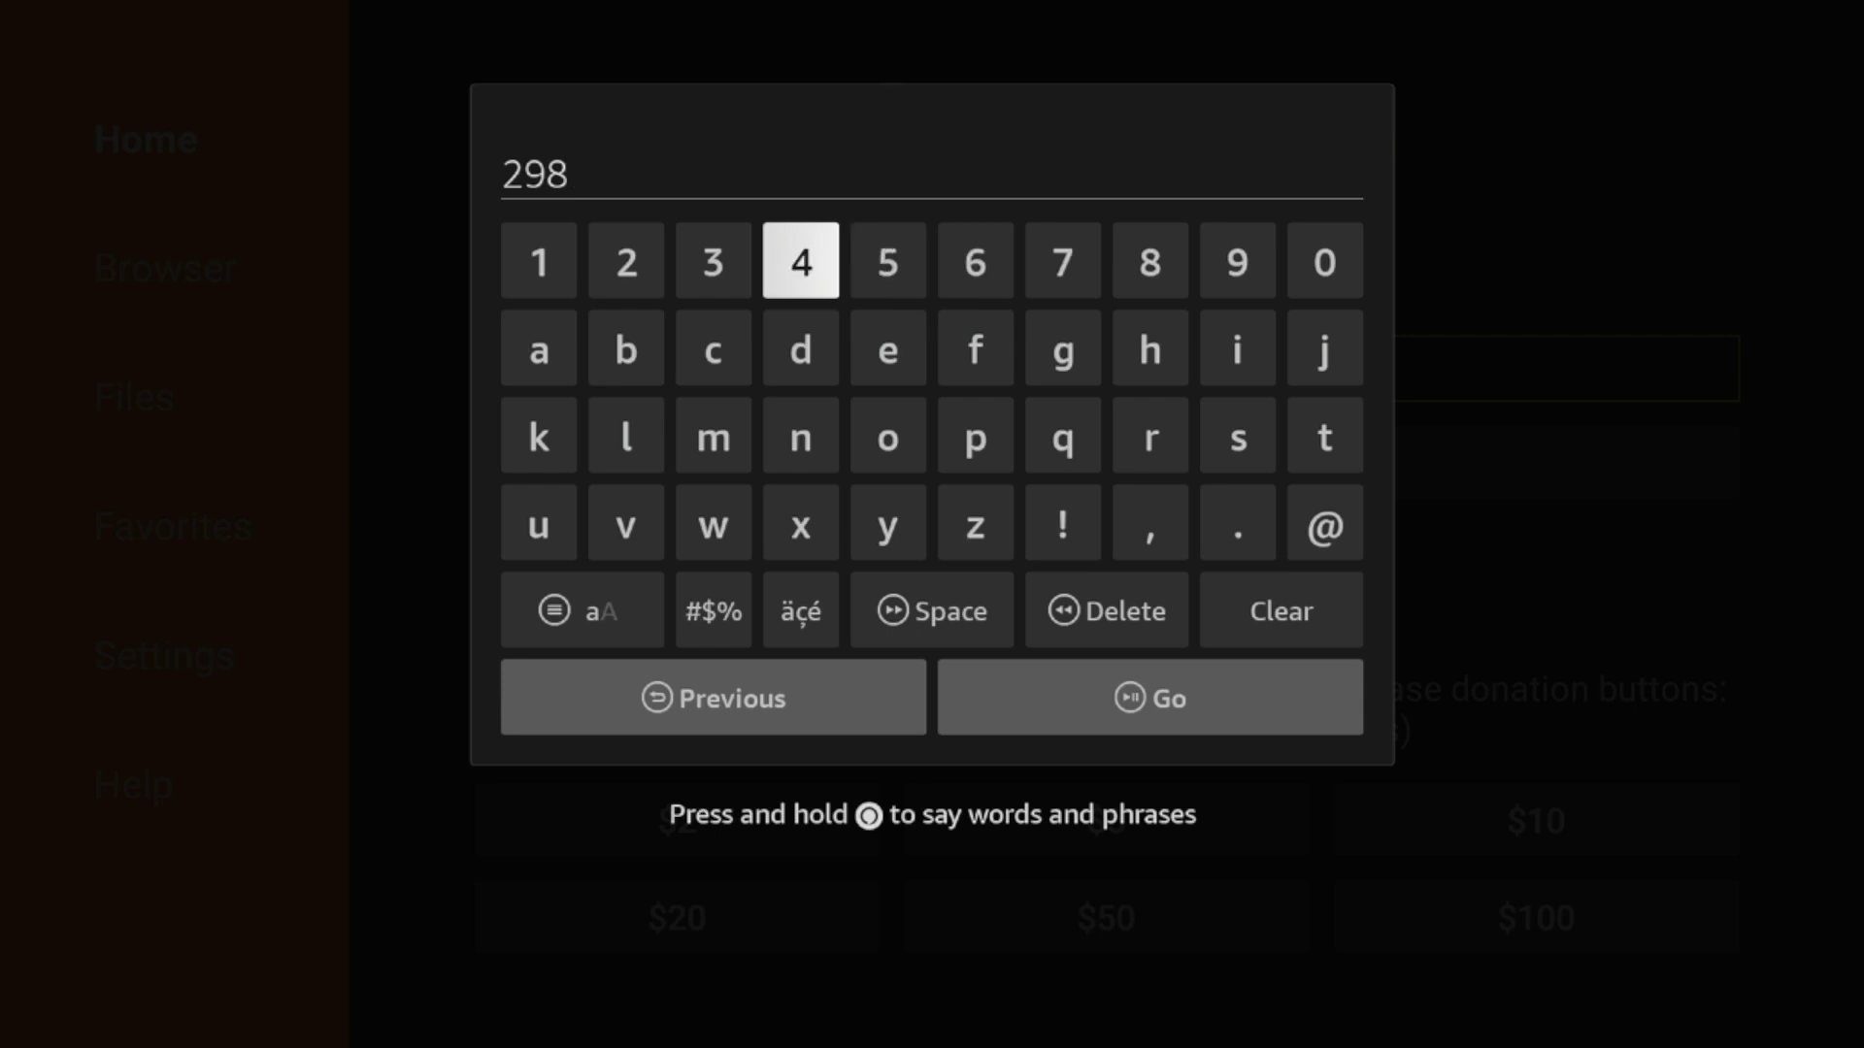
pyautogui.press('Left')
pyautogui.press('Return')
pyautogui.press('Right')
pyautogui.press('Return')
pyautogui.press('Return')
pyautogui.press('Down')
pyautogui.press('Down')
pyautogui.press('Down')
pyautogui.press('Down')
pyautogui.press('Down')
pyautogui.press('Right')
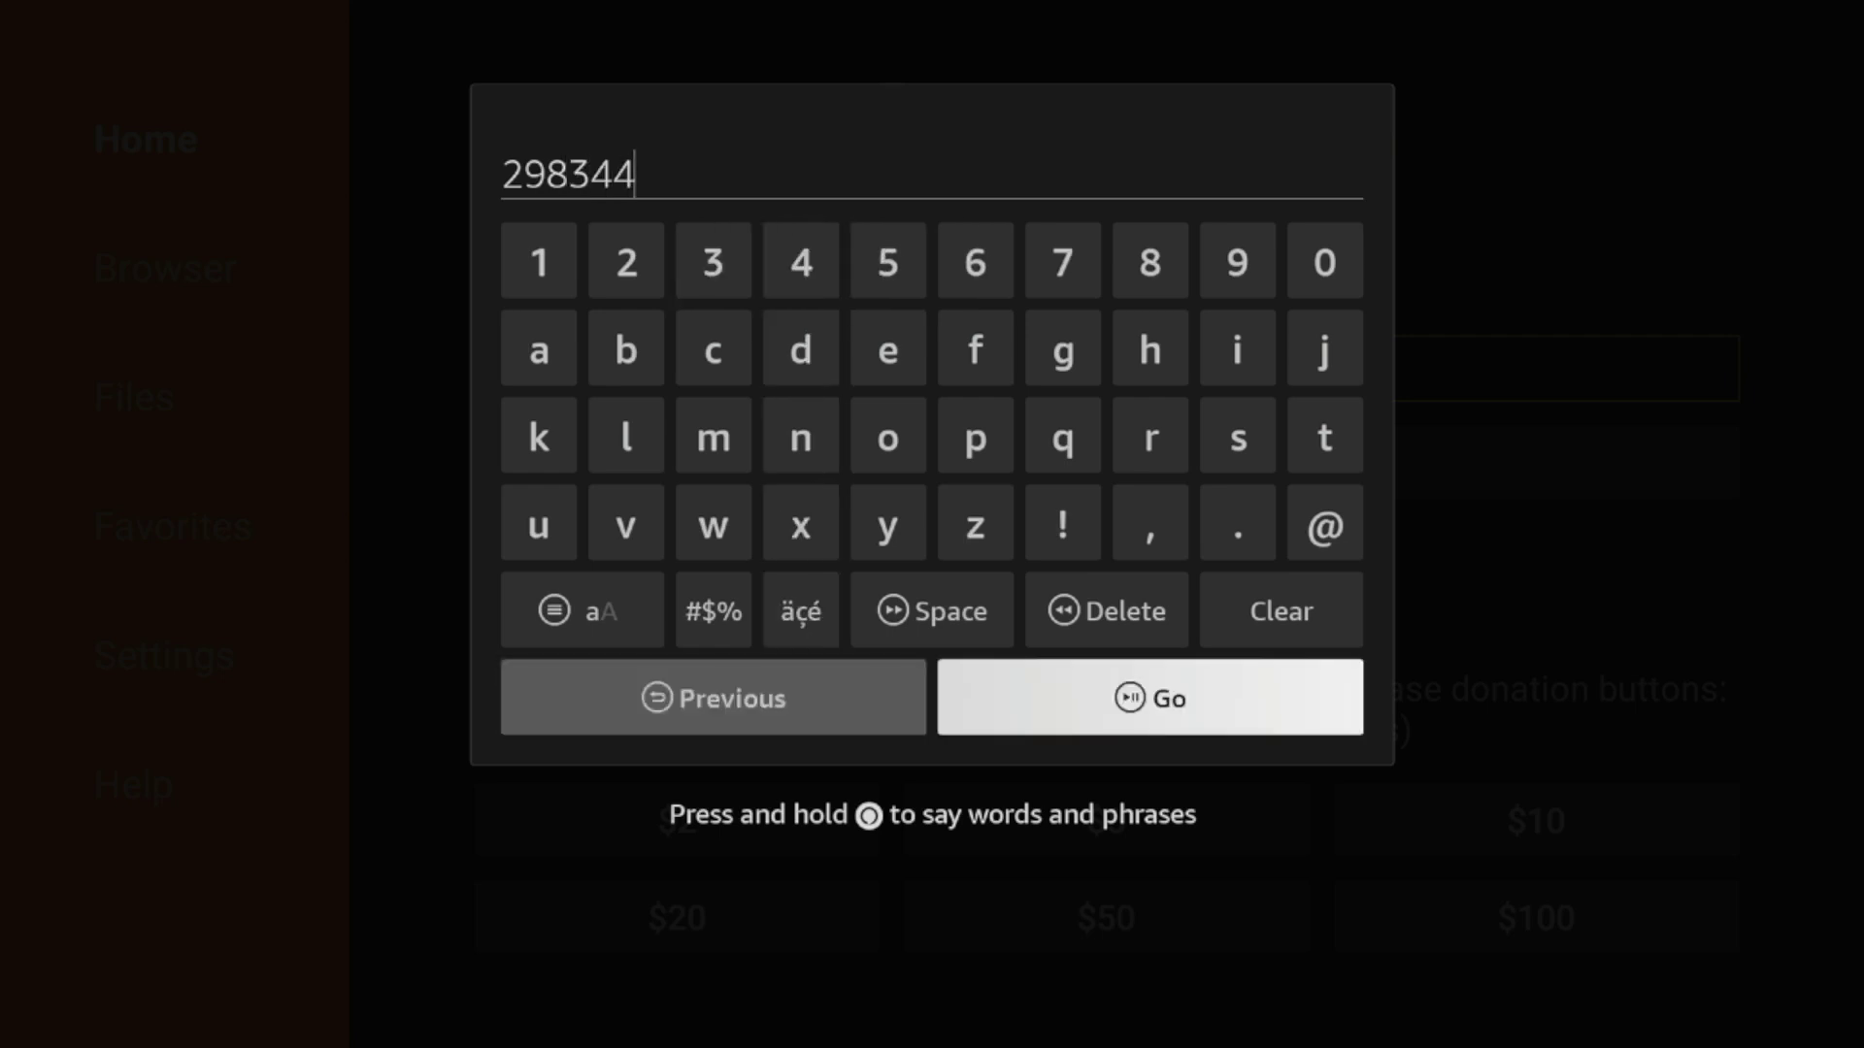
pyautogui.press('Return')
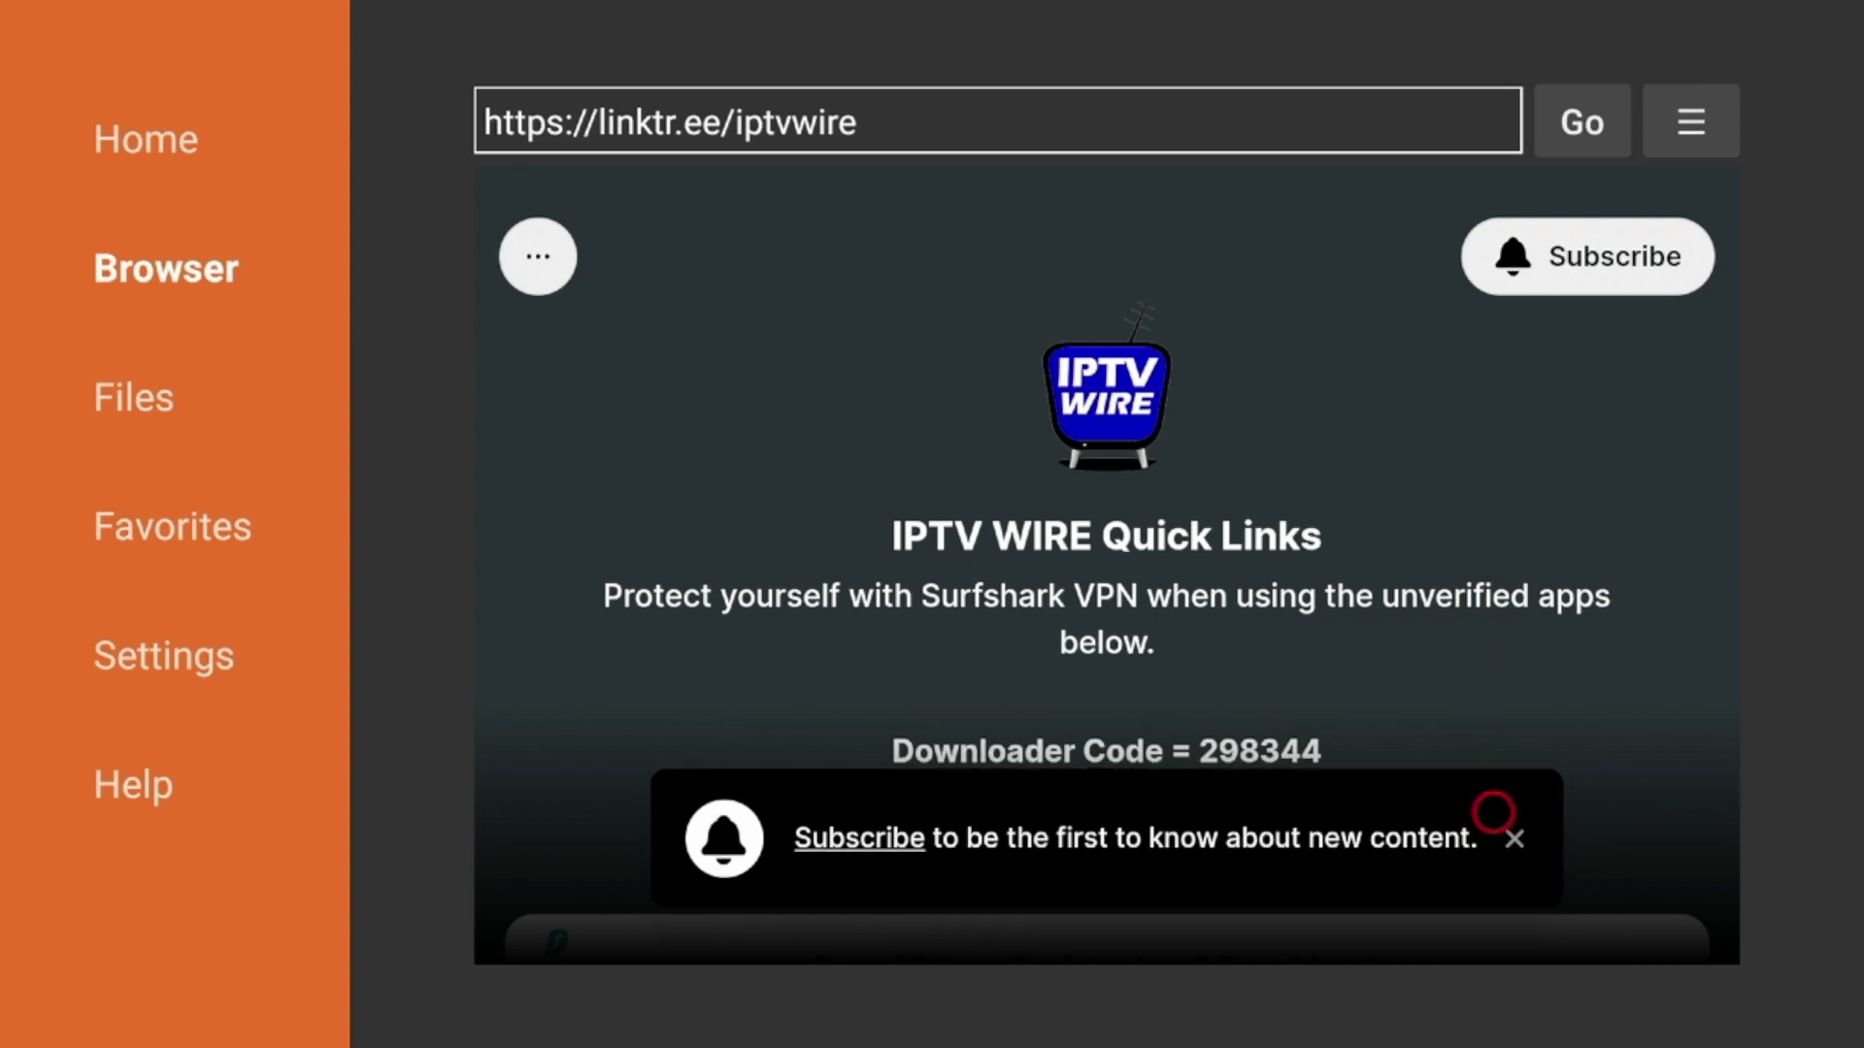
# - Save the IPTV WIRE Quick Links page to the favorites with its suggested name and URL, and close the subscription form
pyautogui.click(1493, 860)
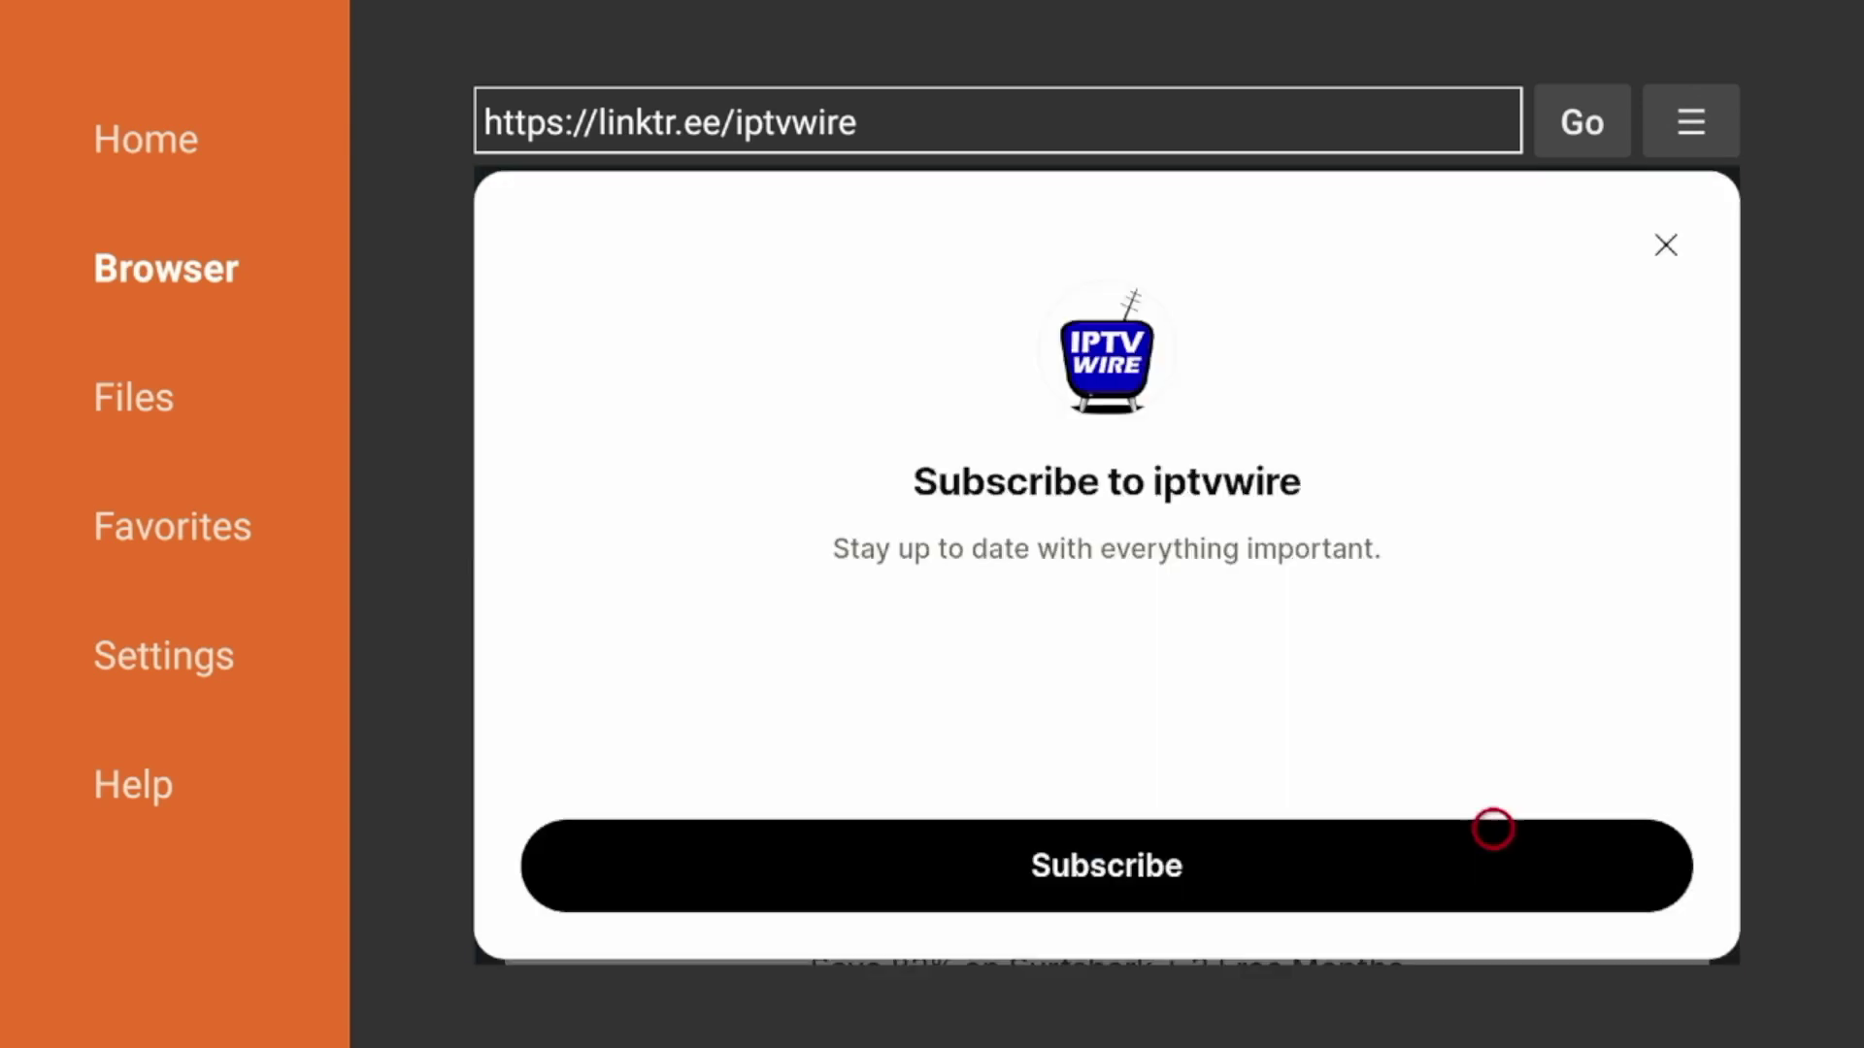
pyautogui.press('Tab')
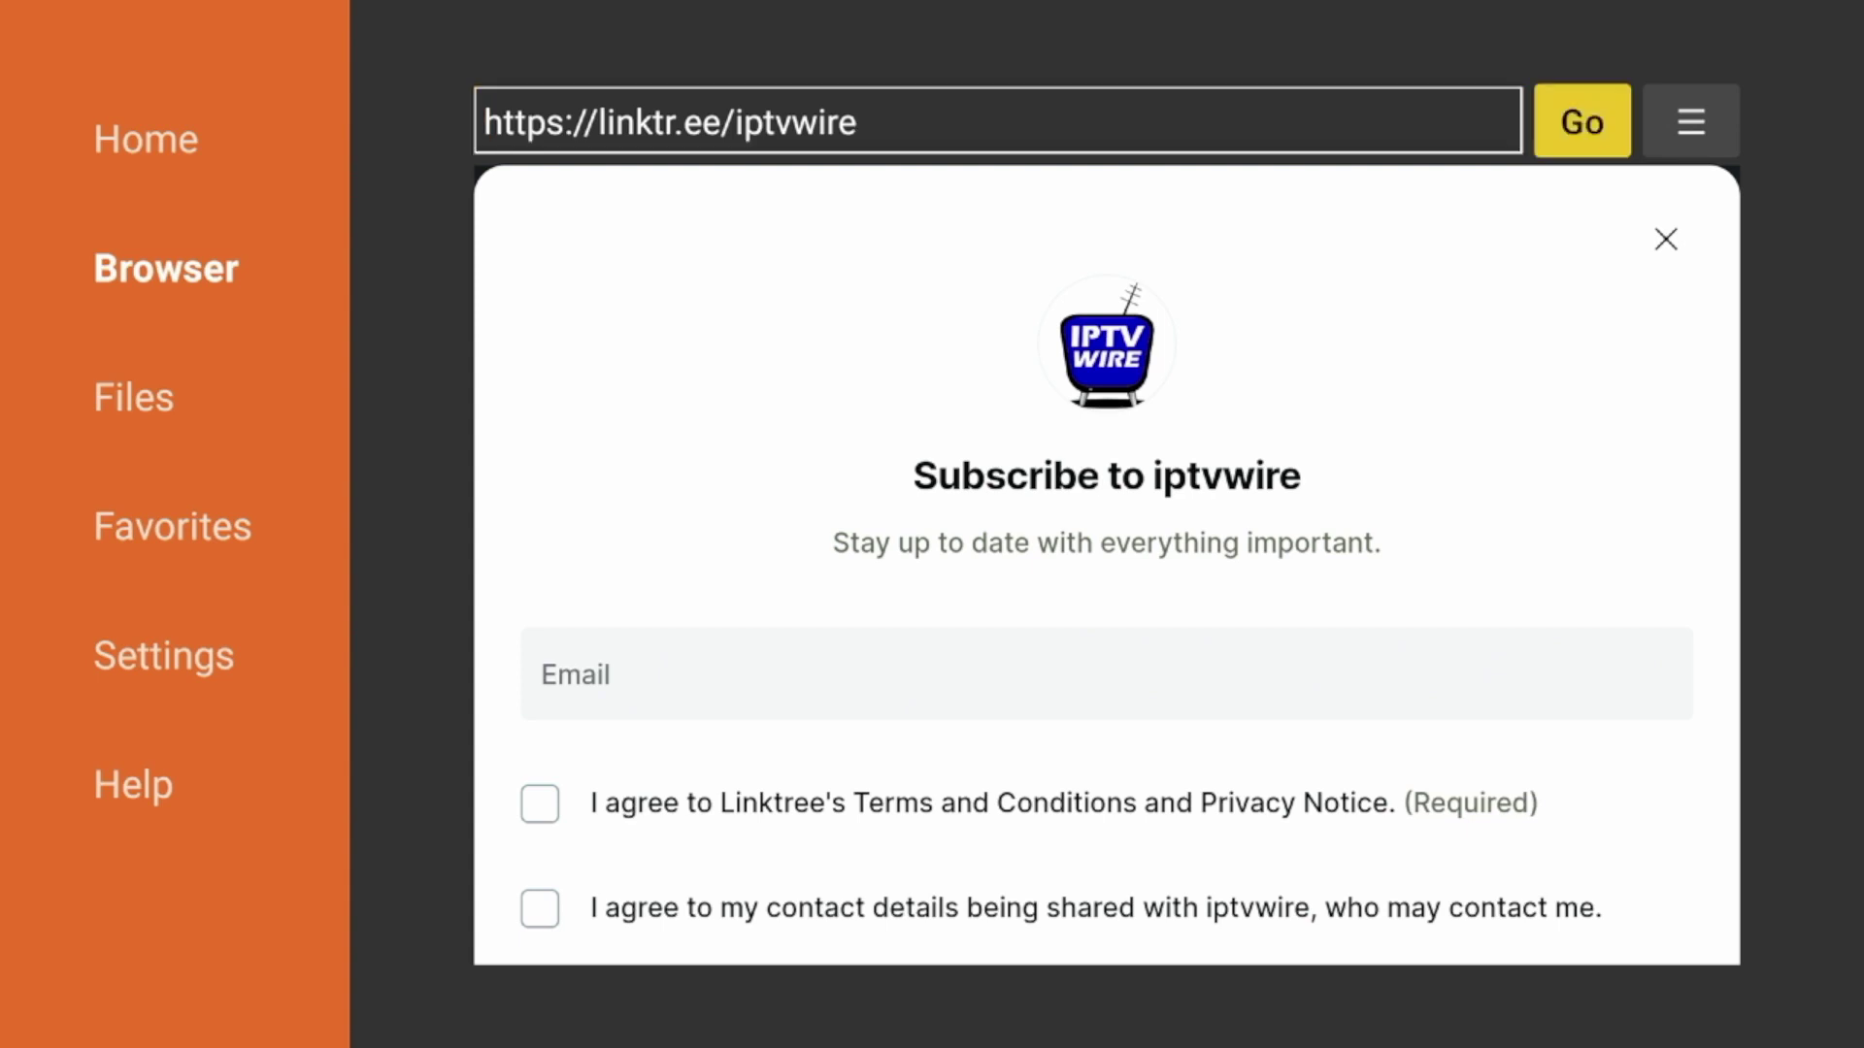
pyautogui.press('Right')
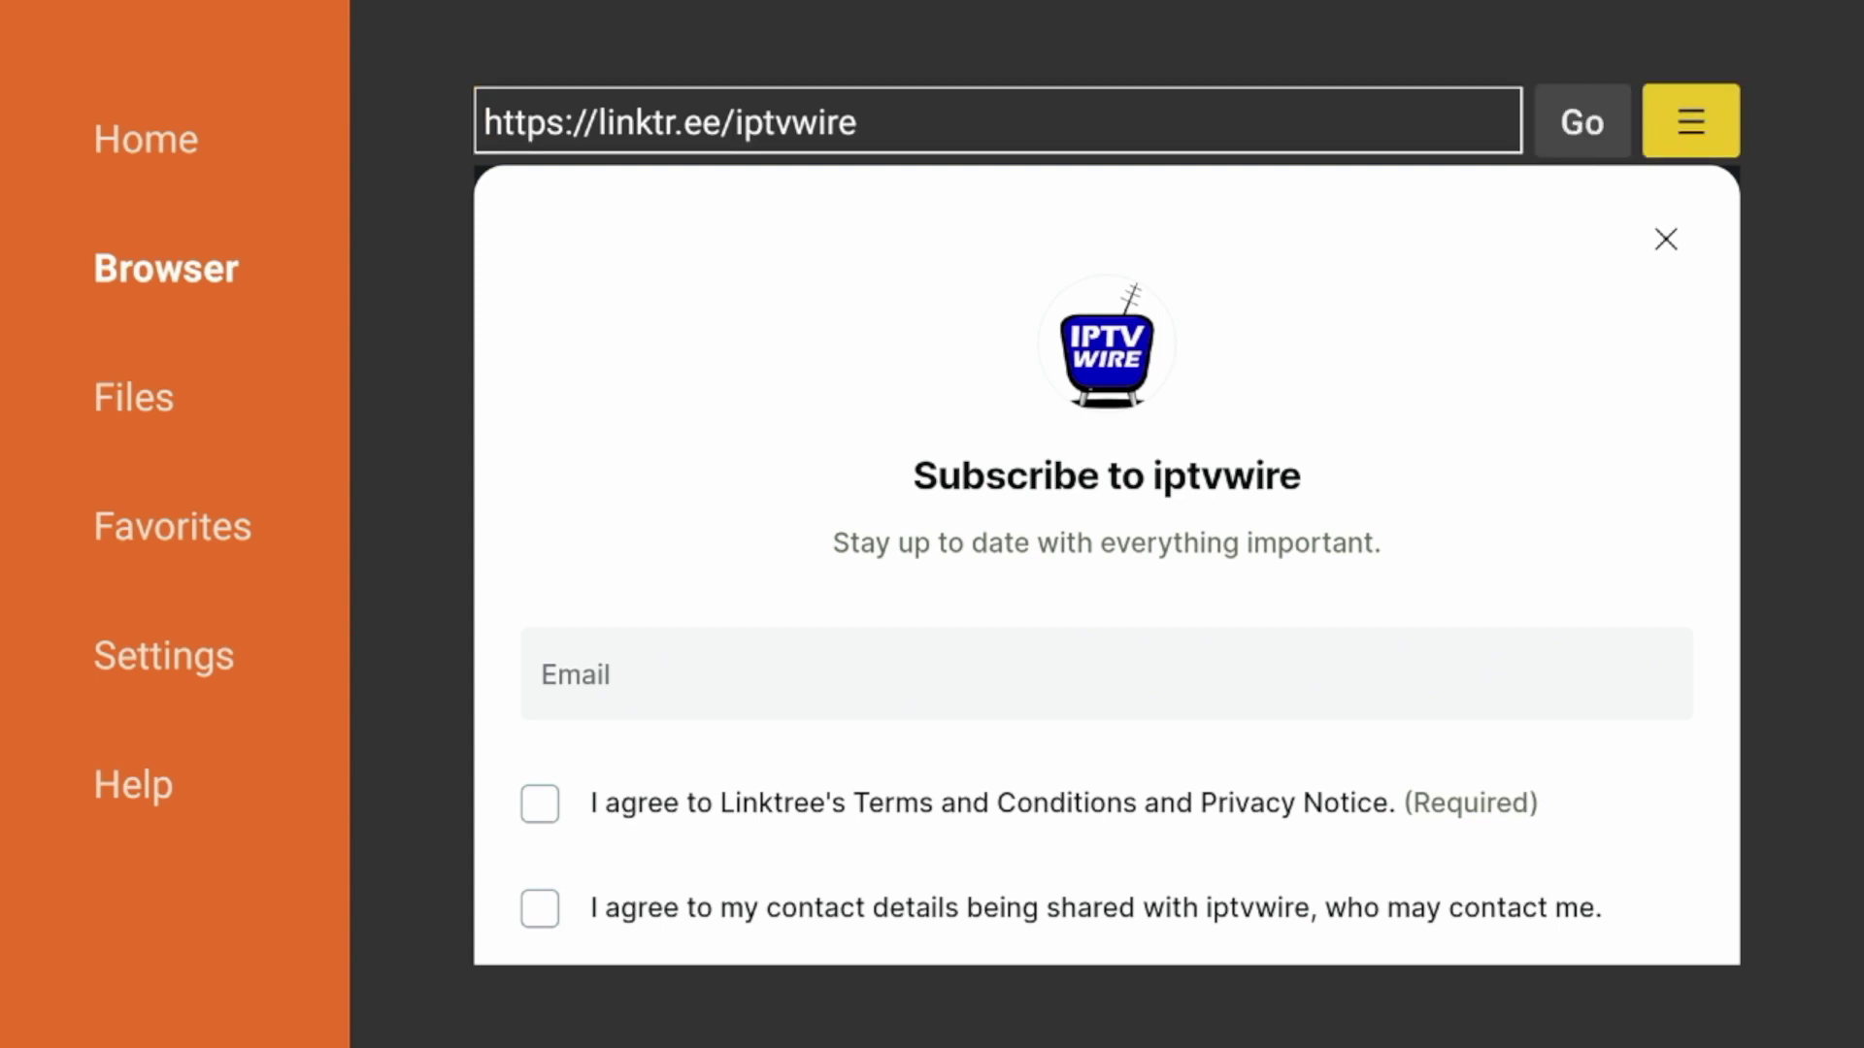
pyautogui.press('Return')
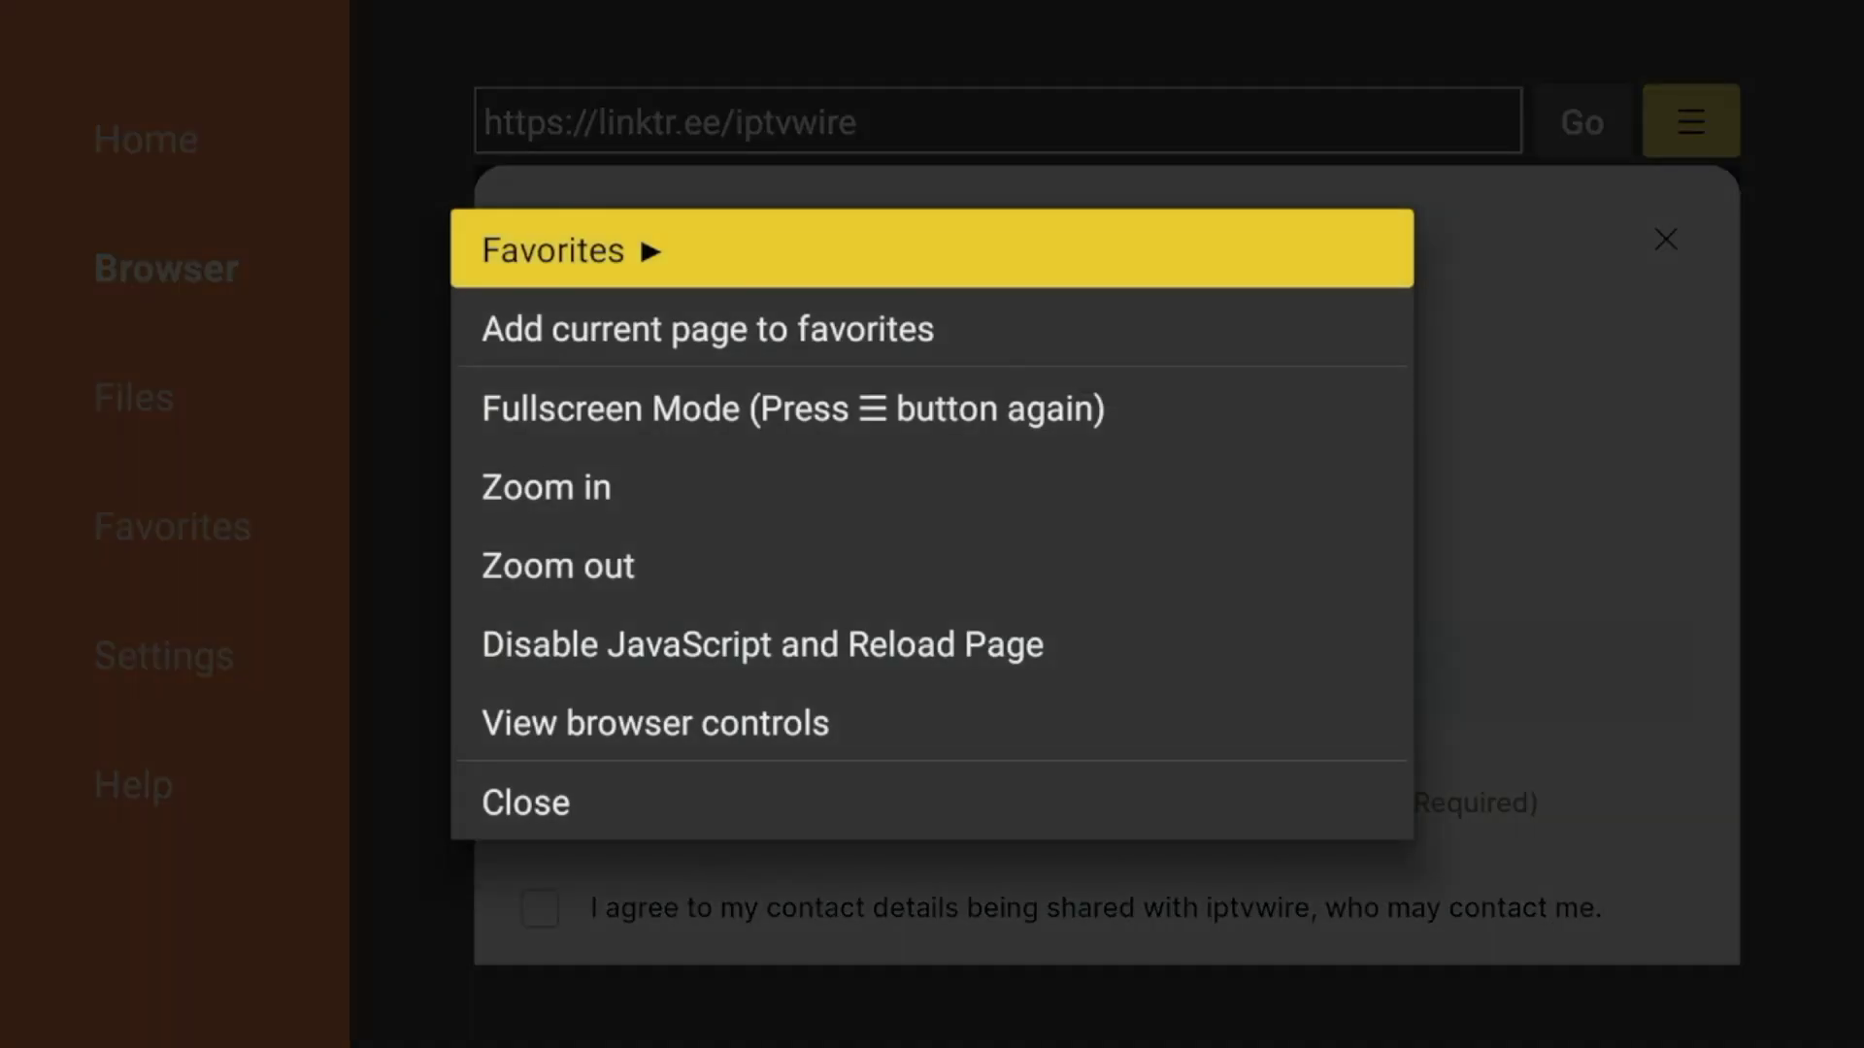
pyautogui.press('Down')
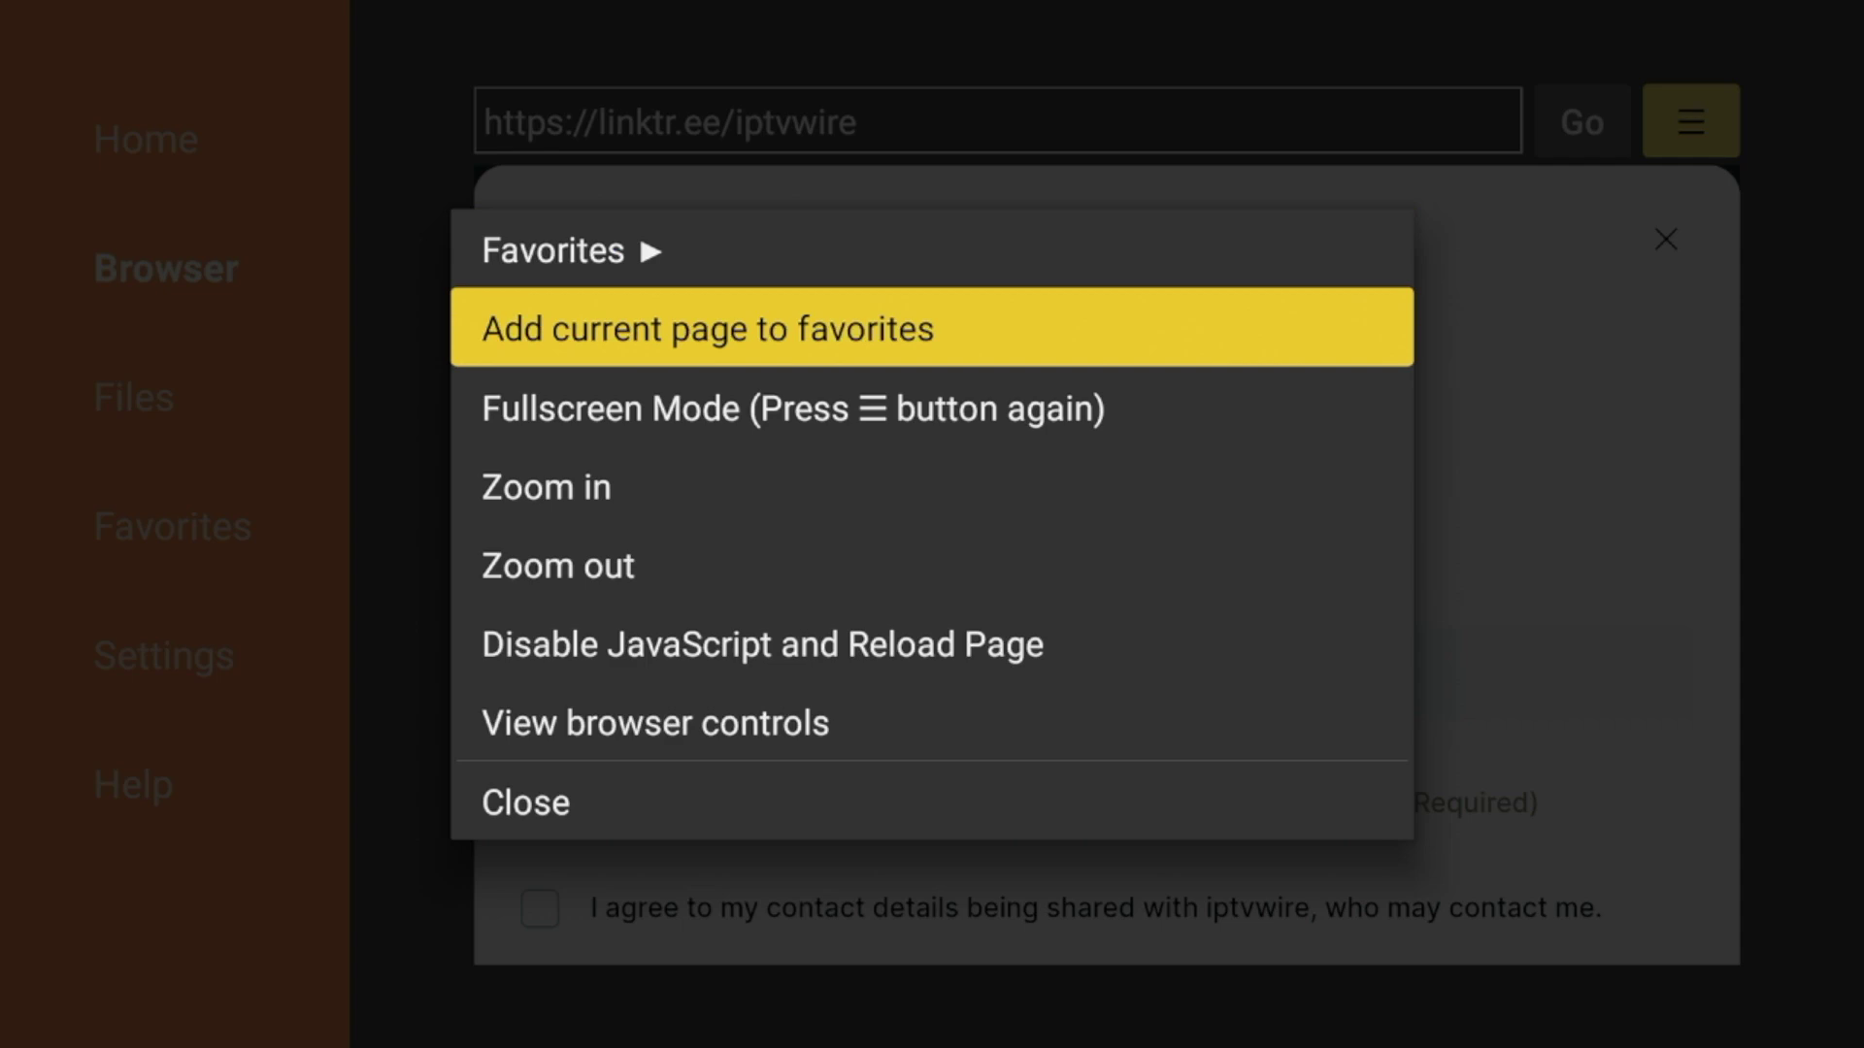
pyautogui.press('Return')
pyautogui.press('Down')
pyautogui.press('Down')
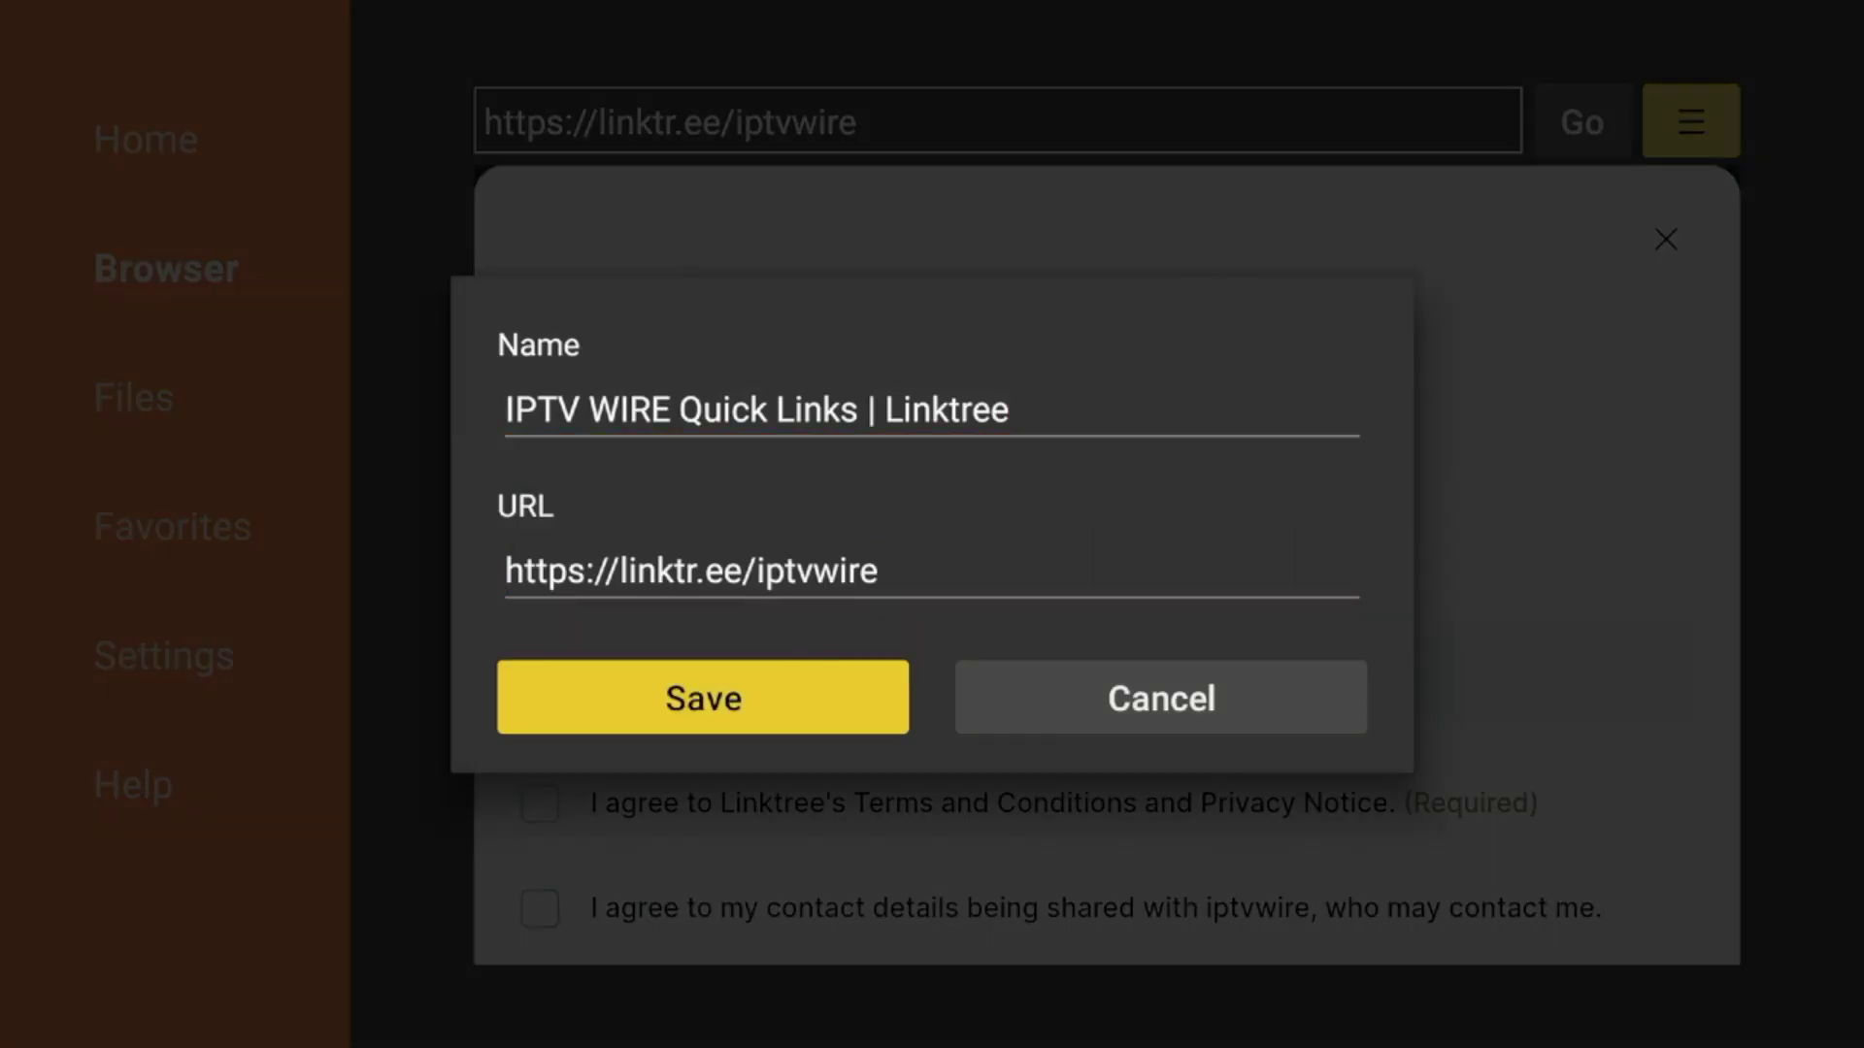
pyautogui.press('Return')
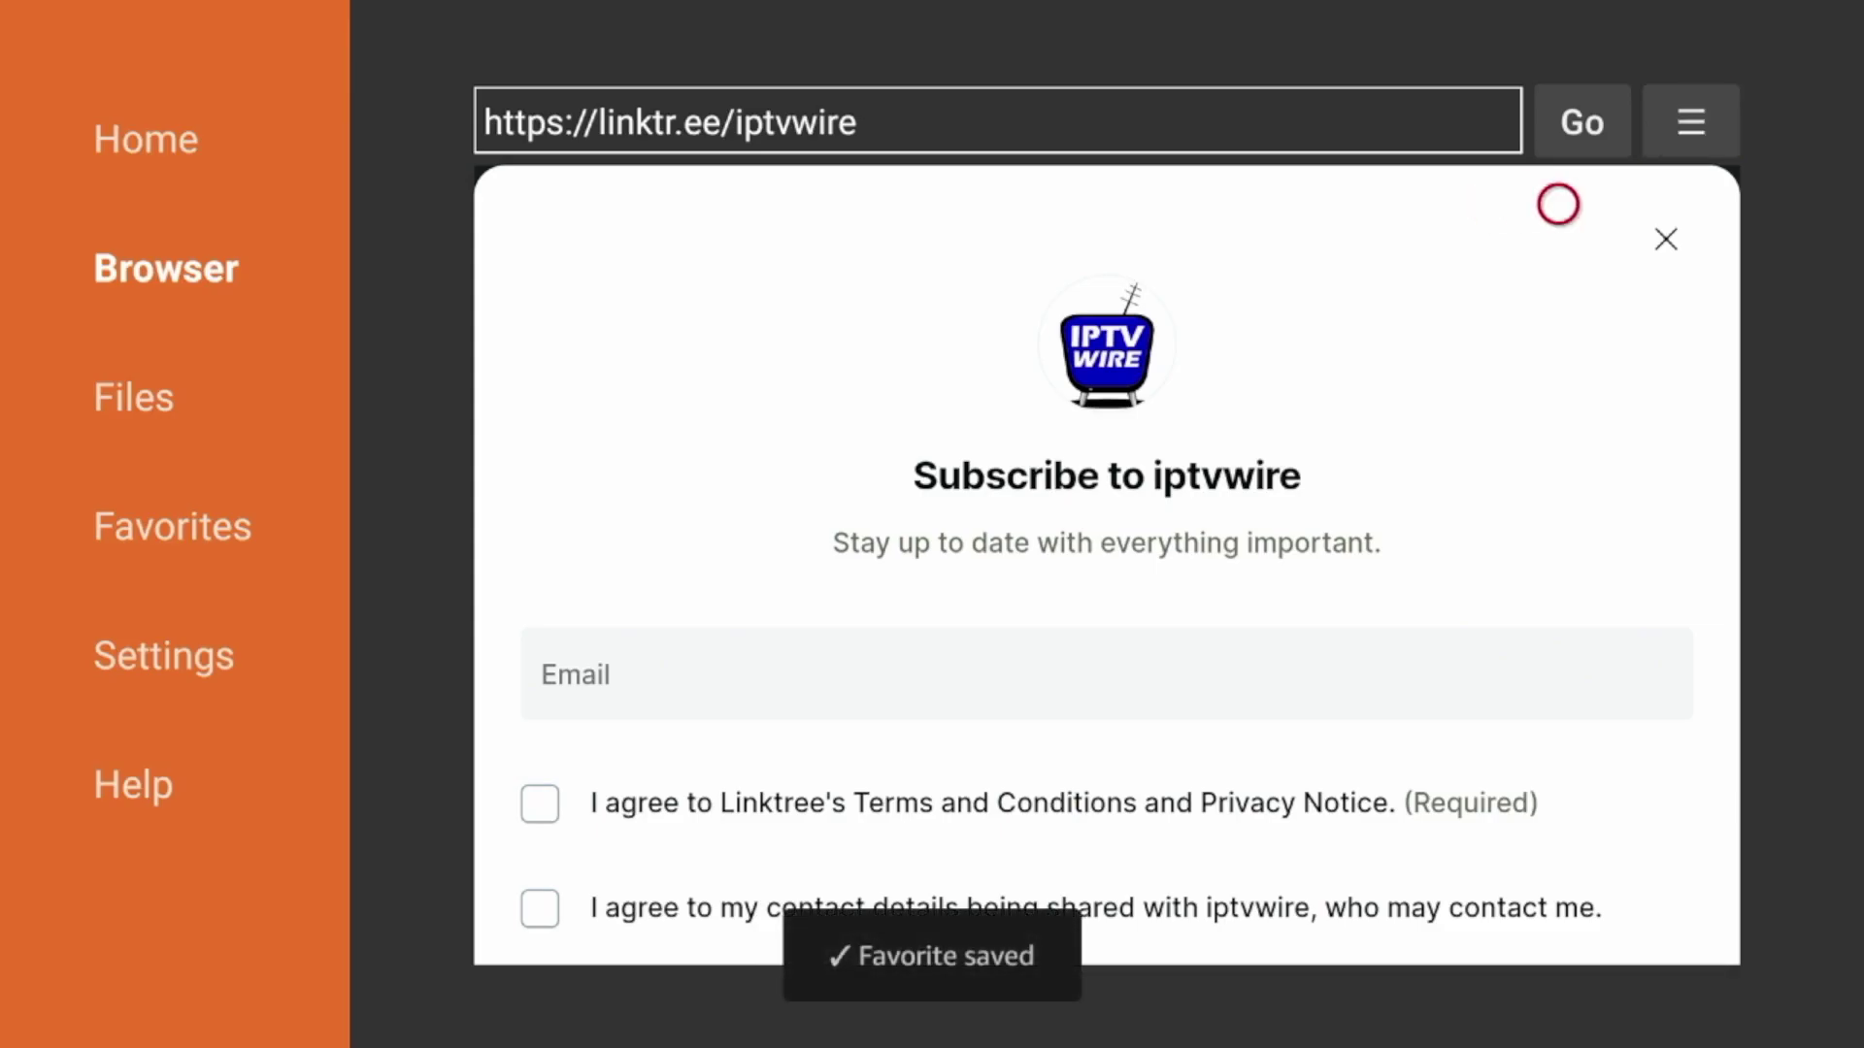
pyautogui.click(1682, 250)
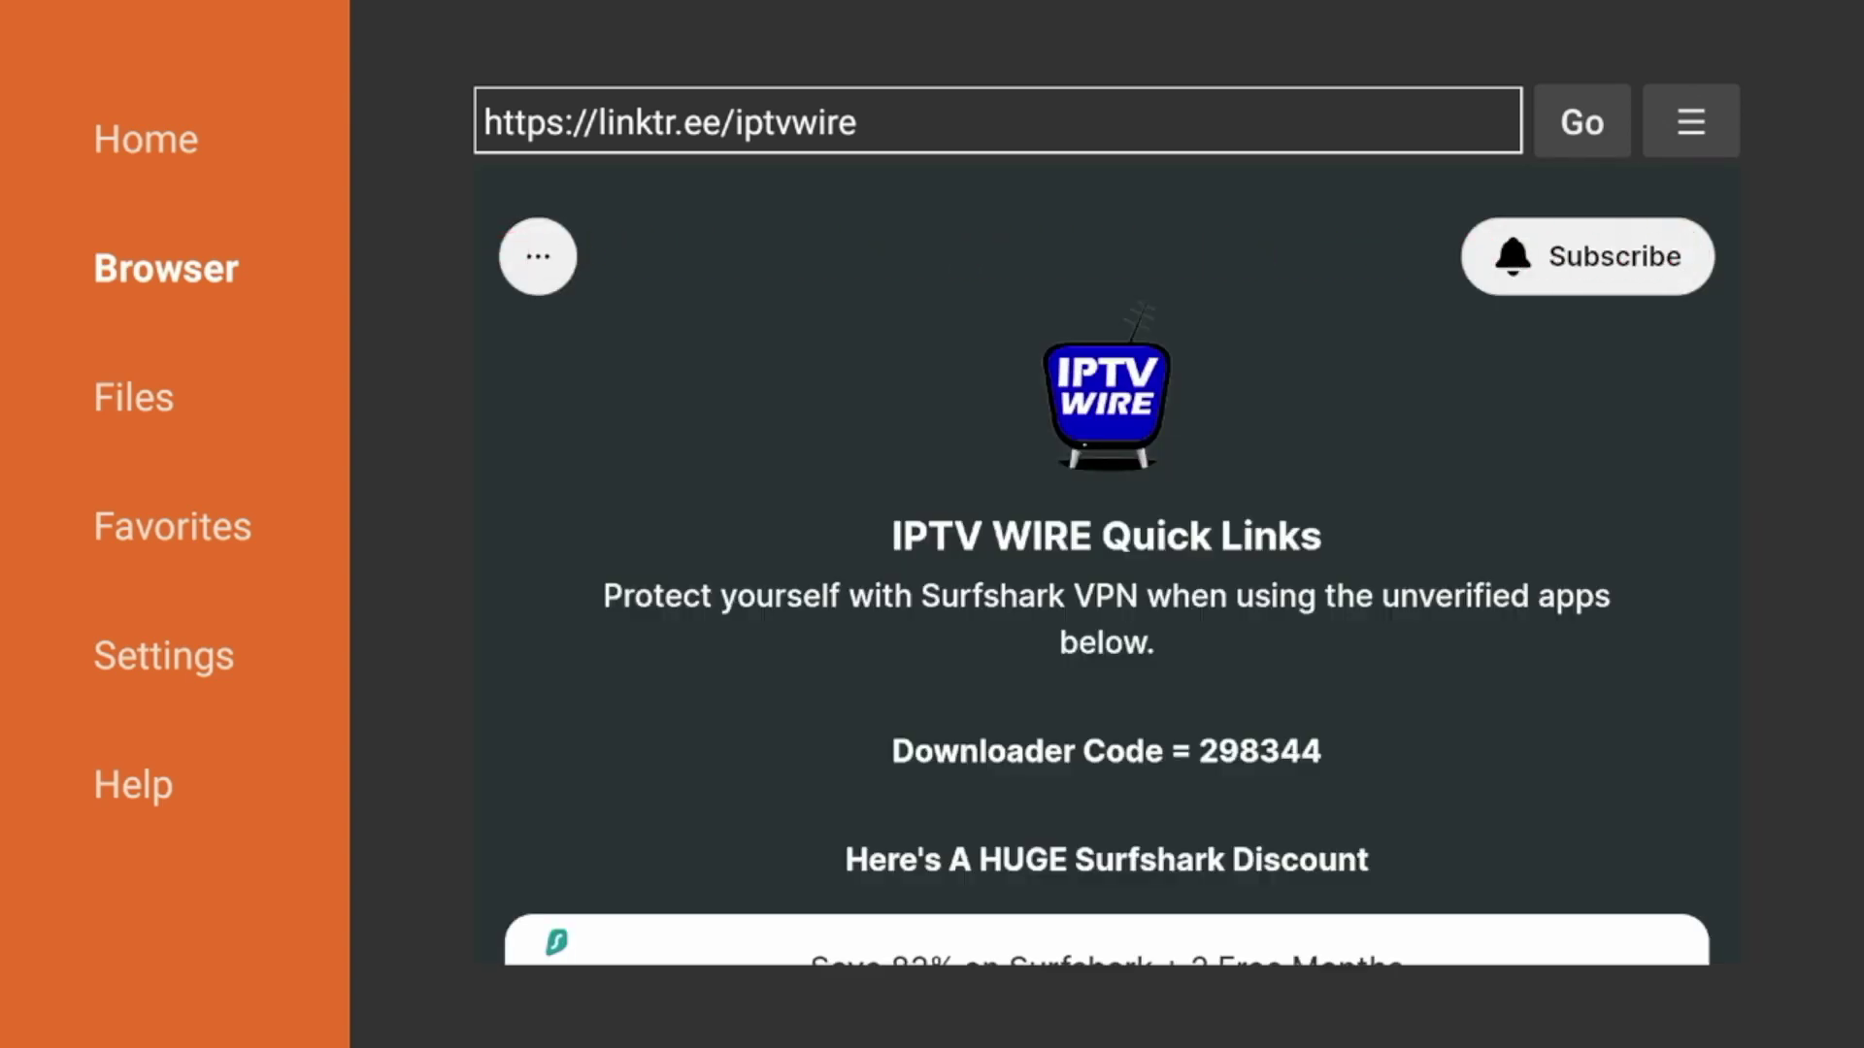
# - Open Downloader's Favorites list to check the saved IPTV WIRE Quick Links entry
pyautogui.press('Left')
pyautogui.press('Down')
pyautogui.press('Down')
pyautogui.press('Down')
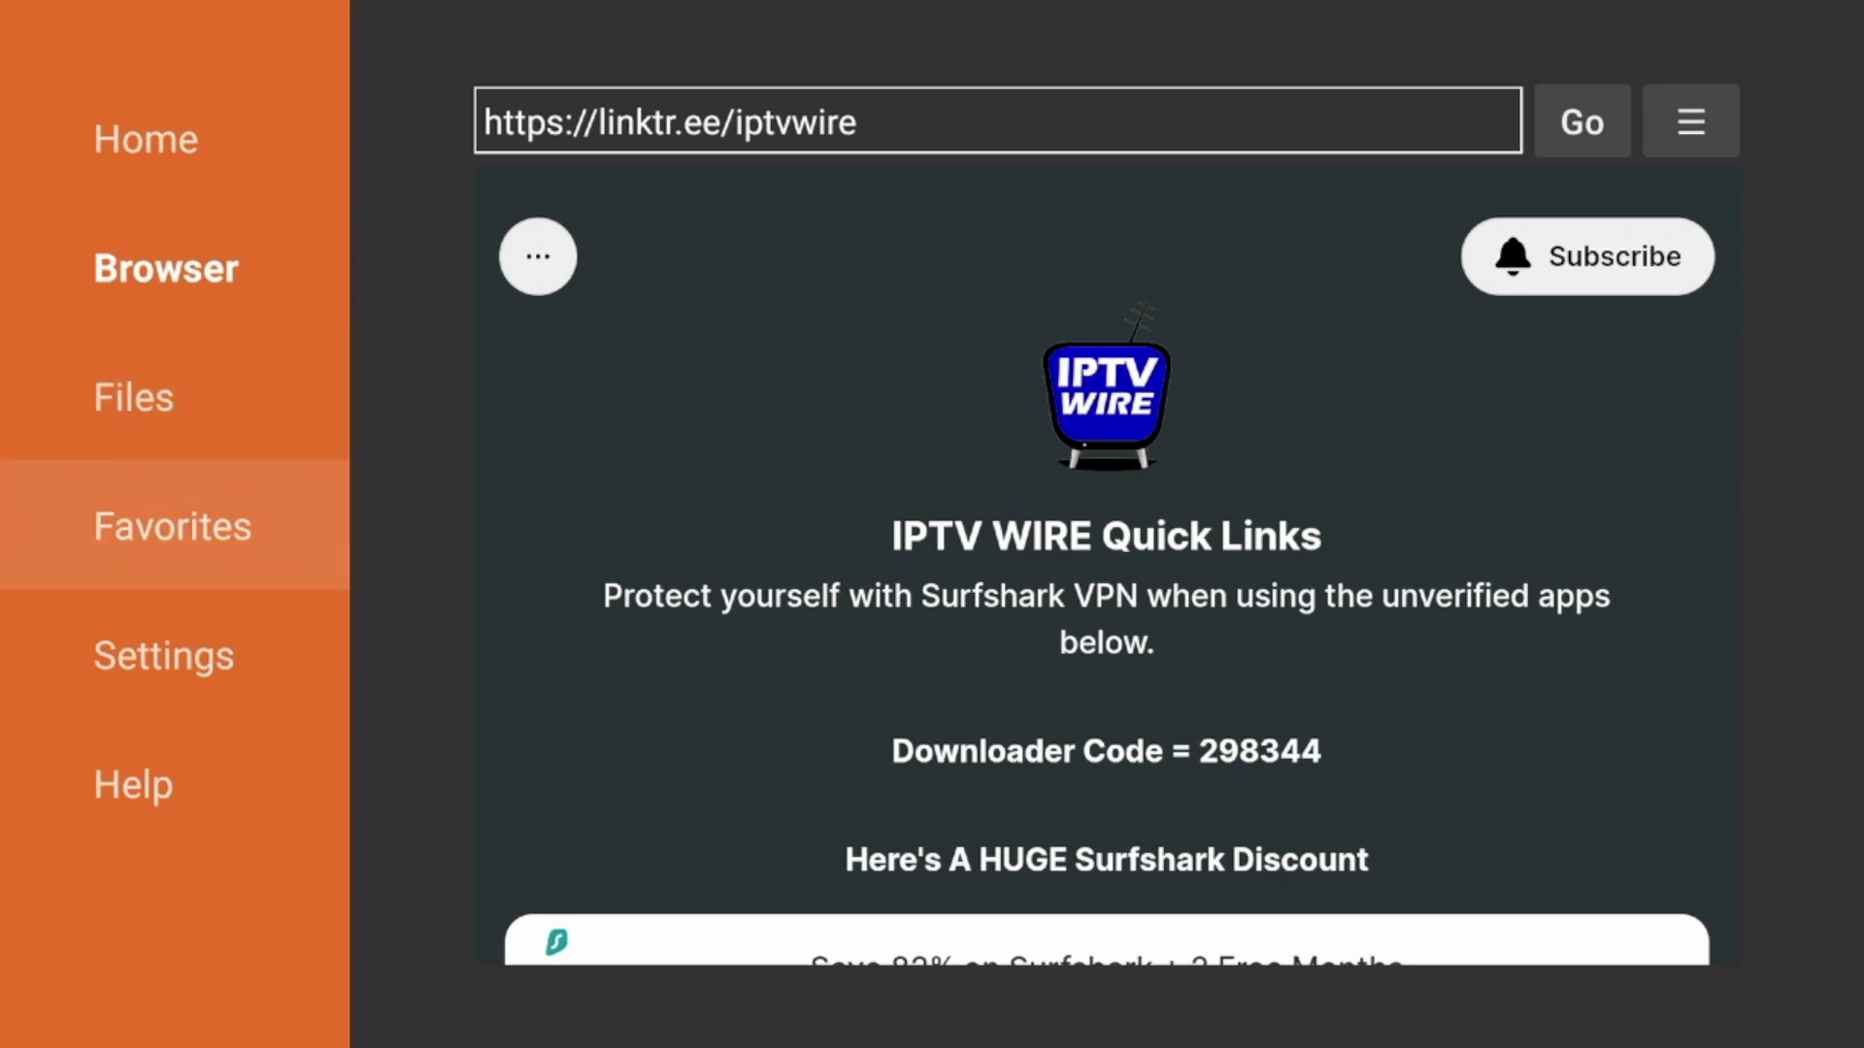
pyautogui.press('Return')
pyautogui.press('Right')
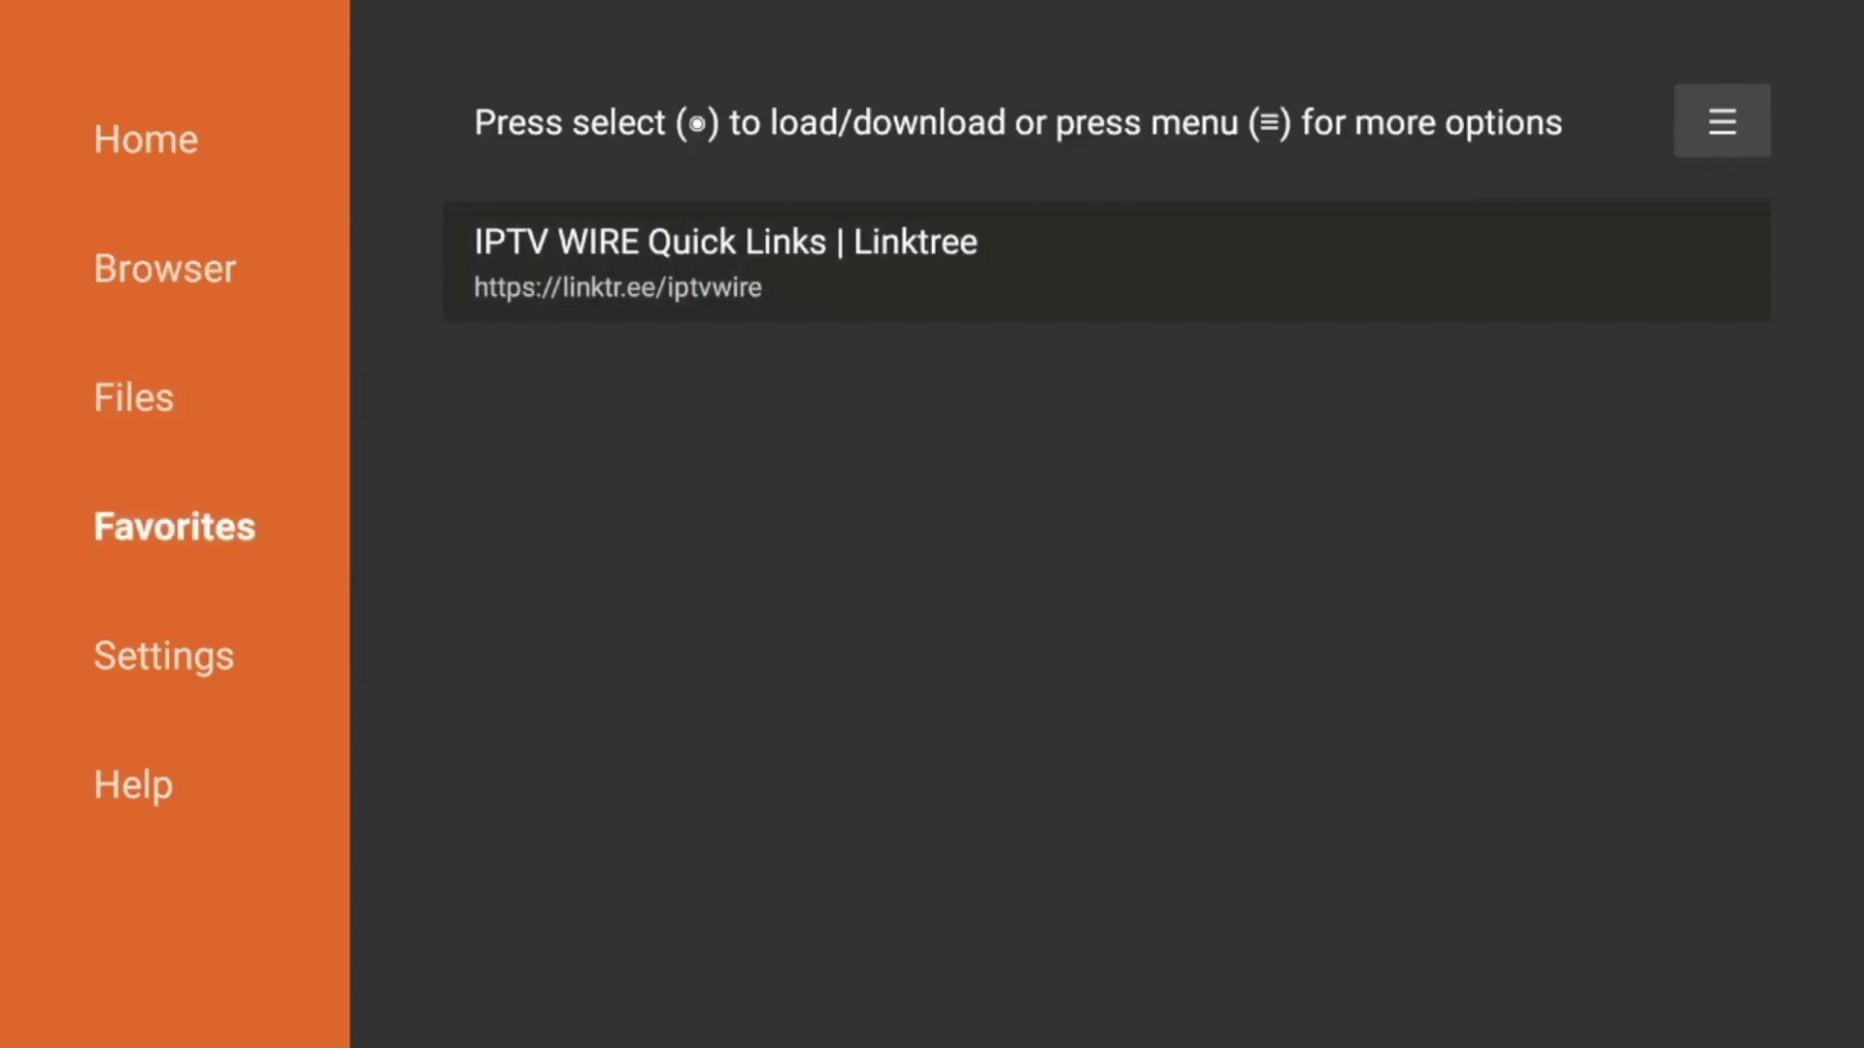
# - Go back to Downloader's Home screen from the Favorites list
pyautogui.press('Left')
pyautogui.press('Up')
pyautogui.press('Up')
pyautogui.press('Up')
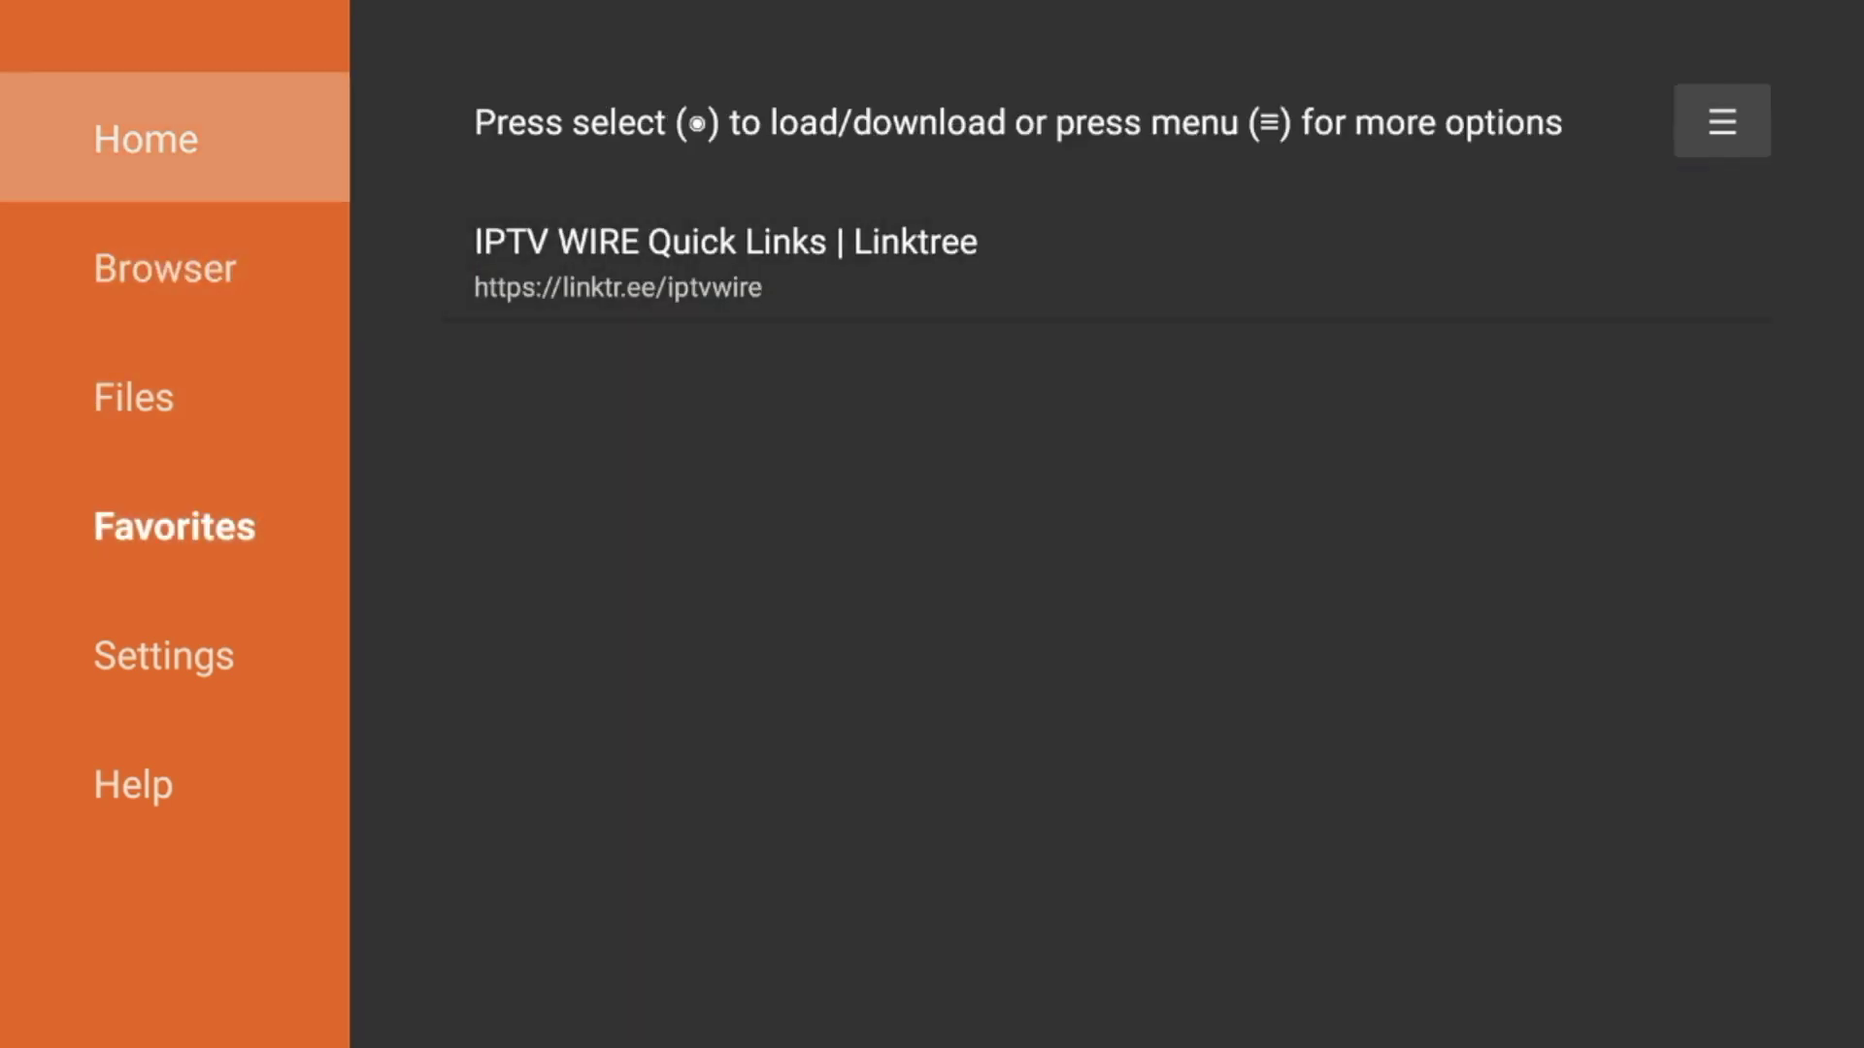
pyautogui.press('Return')
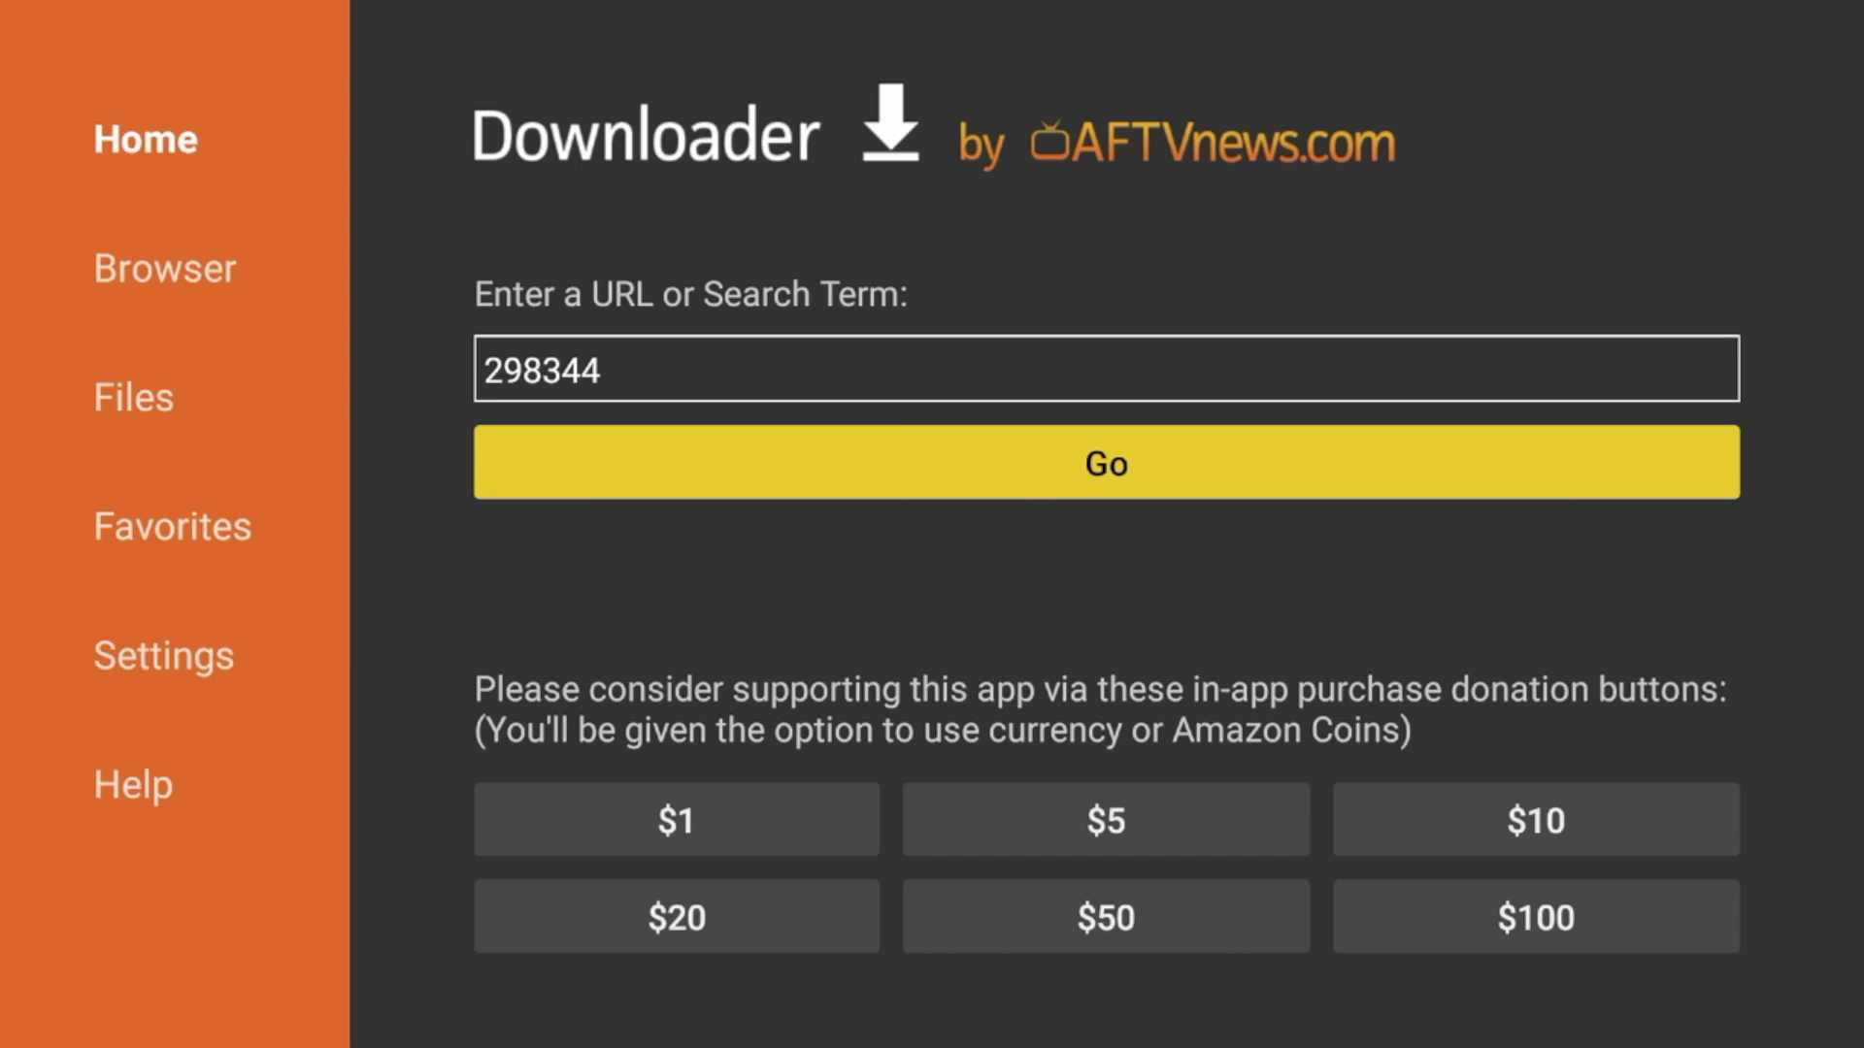
# - Return to the Favorites list and load the saved IPTV WIRE Quick Links page
pyautogui.press('Left')
pyautogui.press('Return')
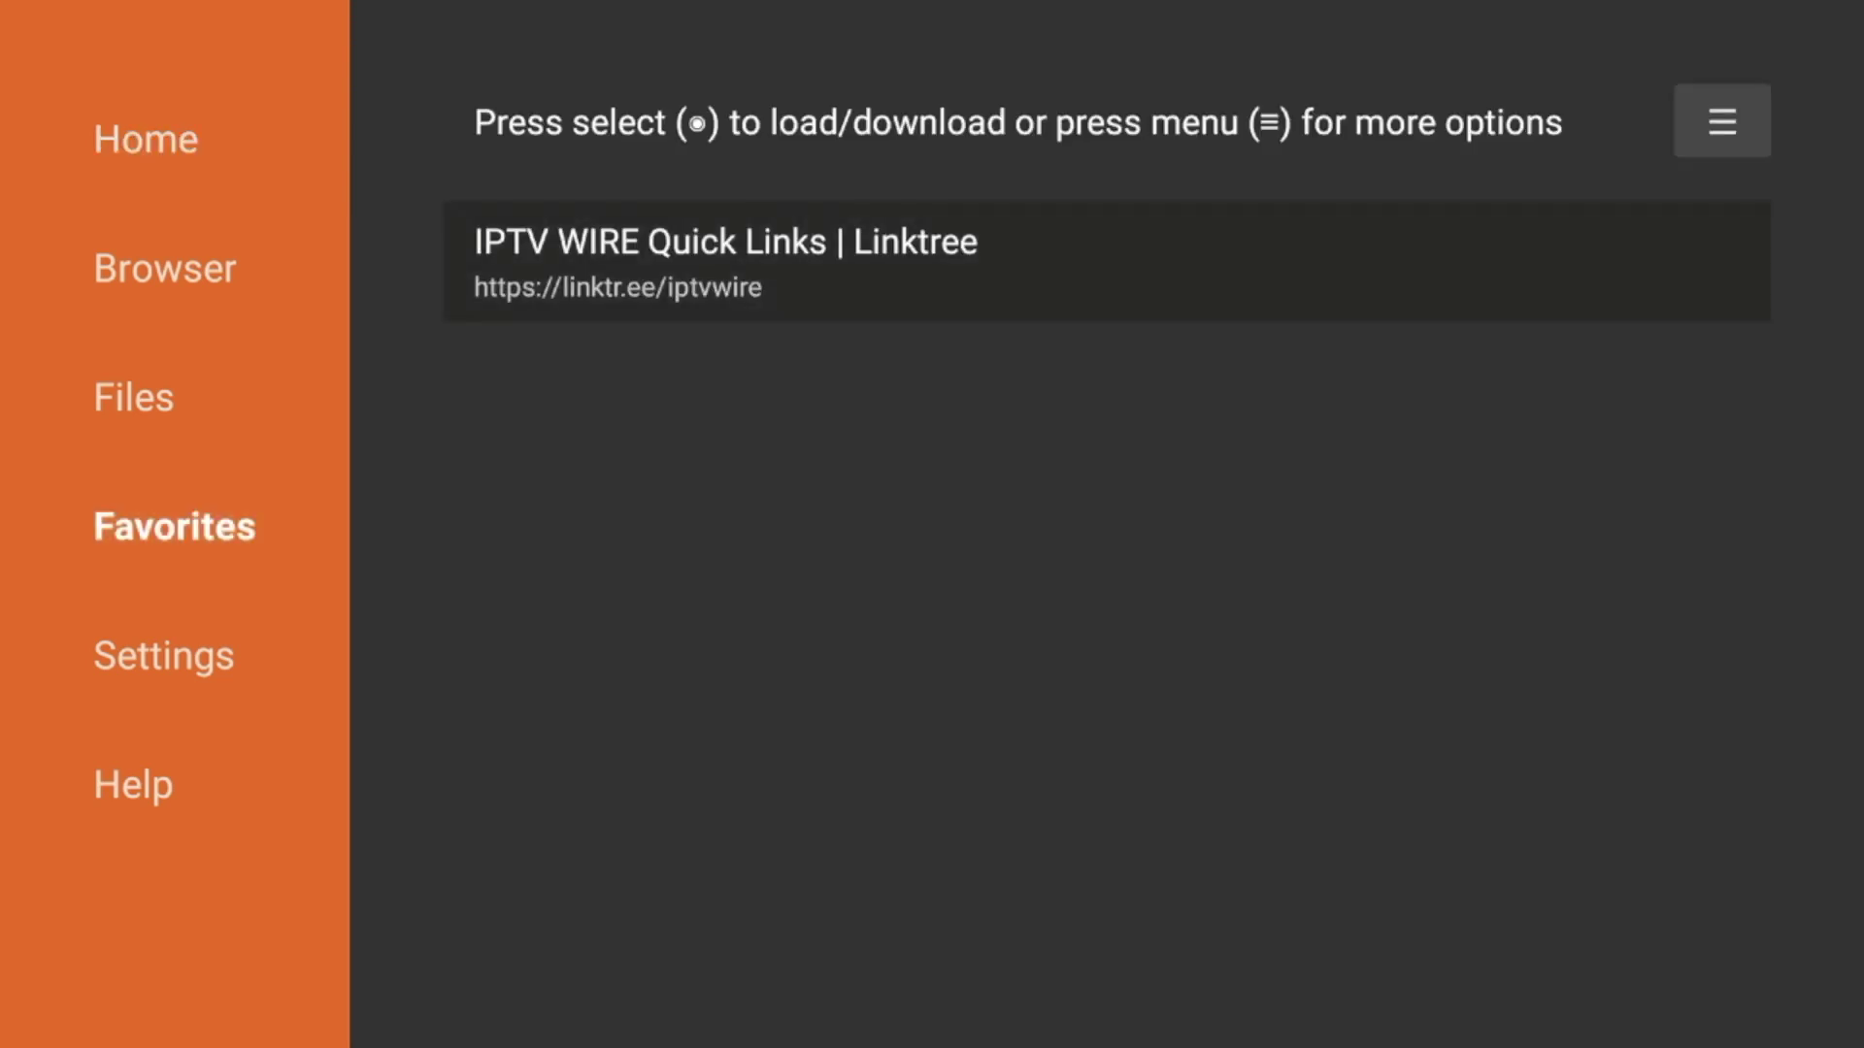
pyautogui.press('Return')
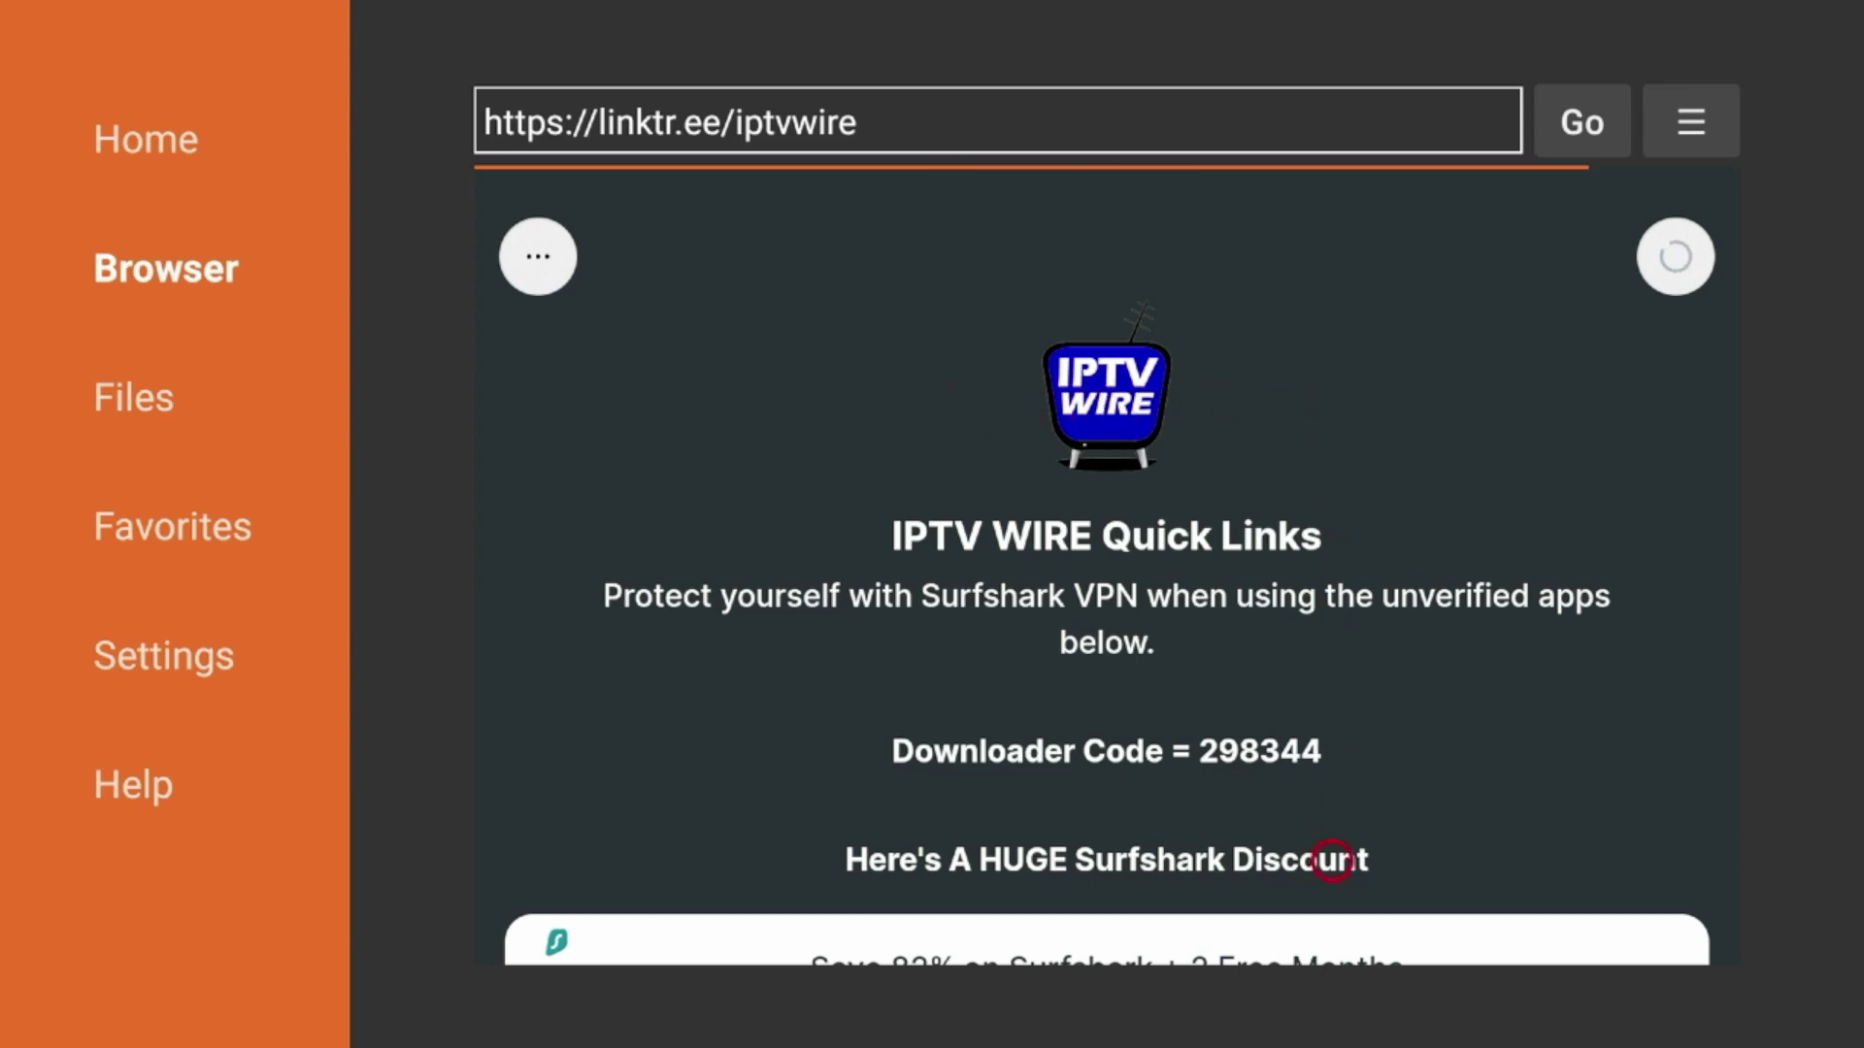
# - Skim the whole IPTV WIRE Quick Links page, from the Surfshark links down to the Utilities section and back up
pyautogui.scroll(-5, 1332, 925)
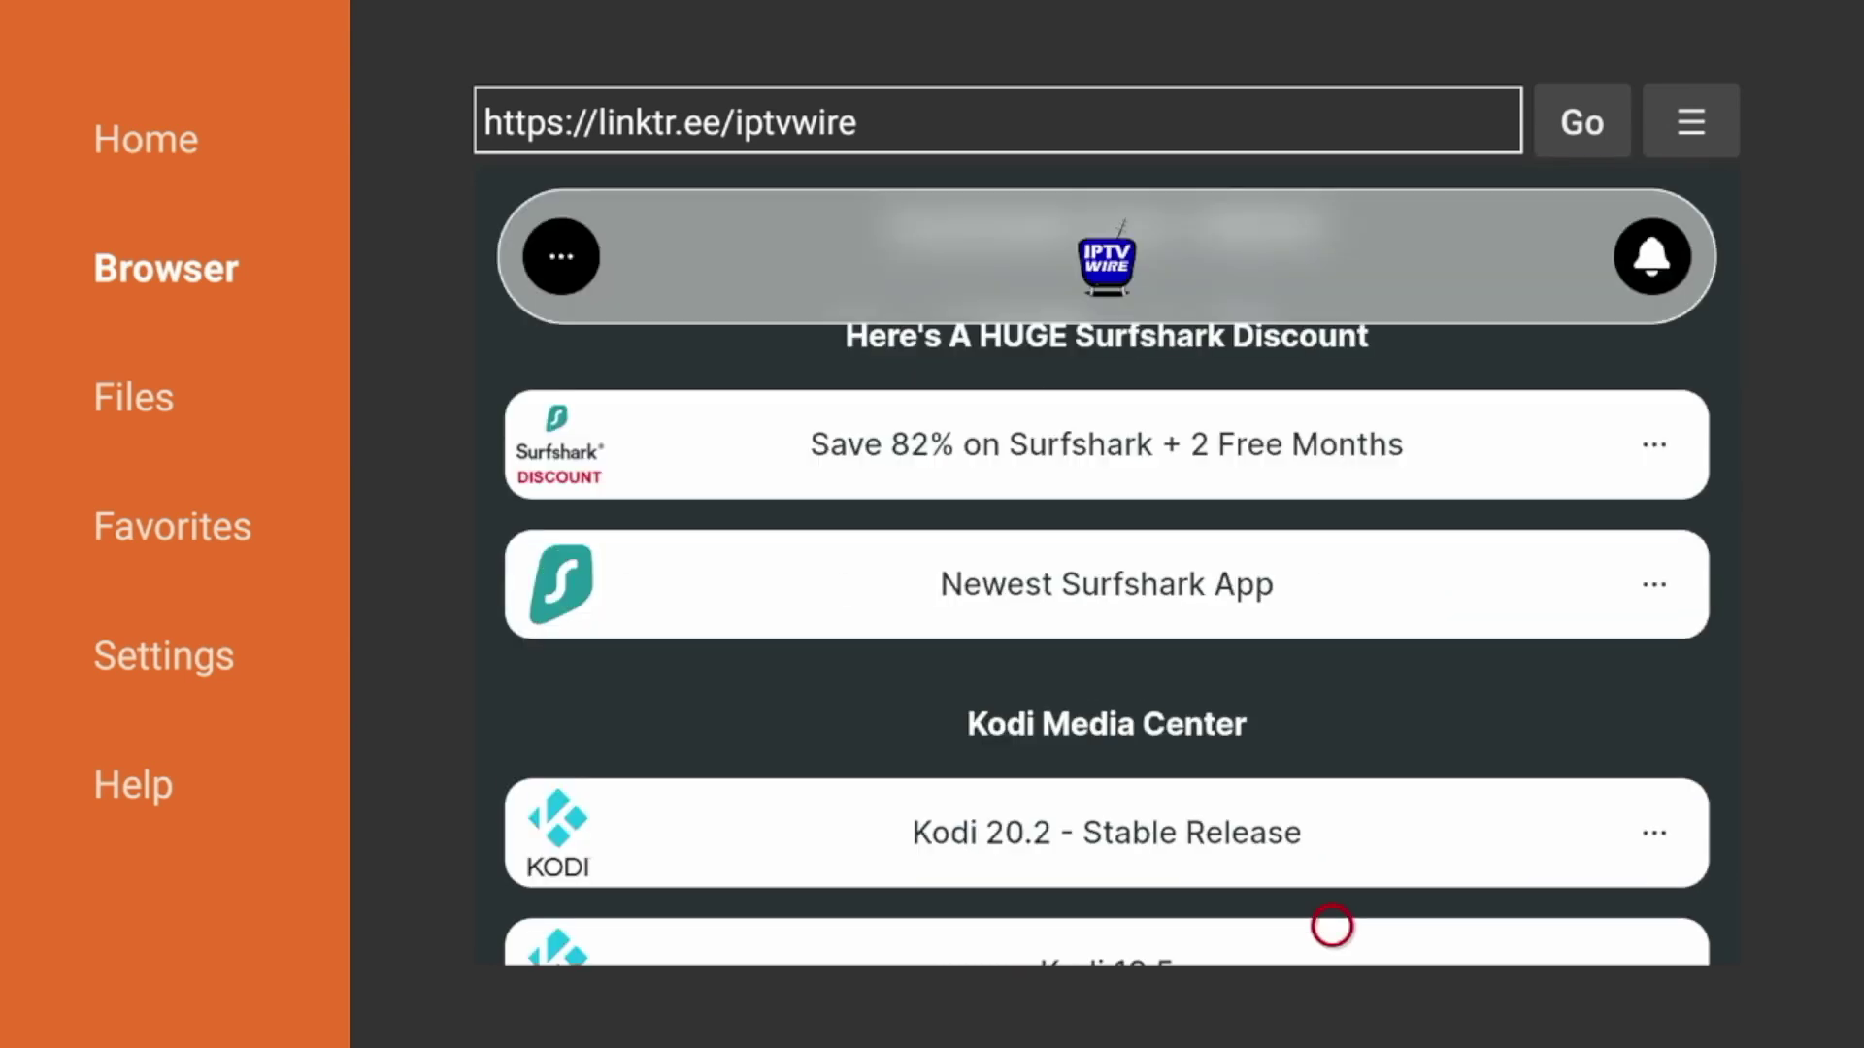
pyautogui.scroll(-1, 1332, 925)
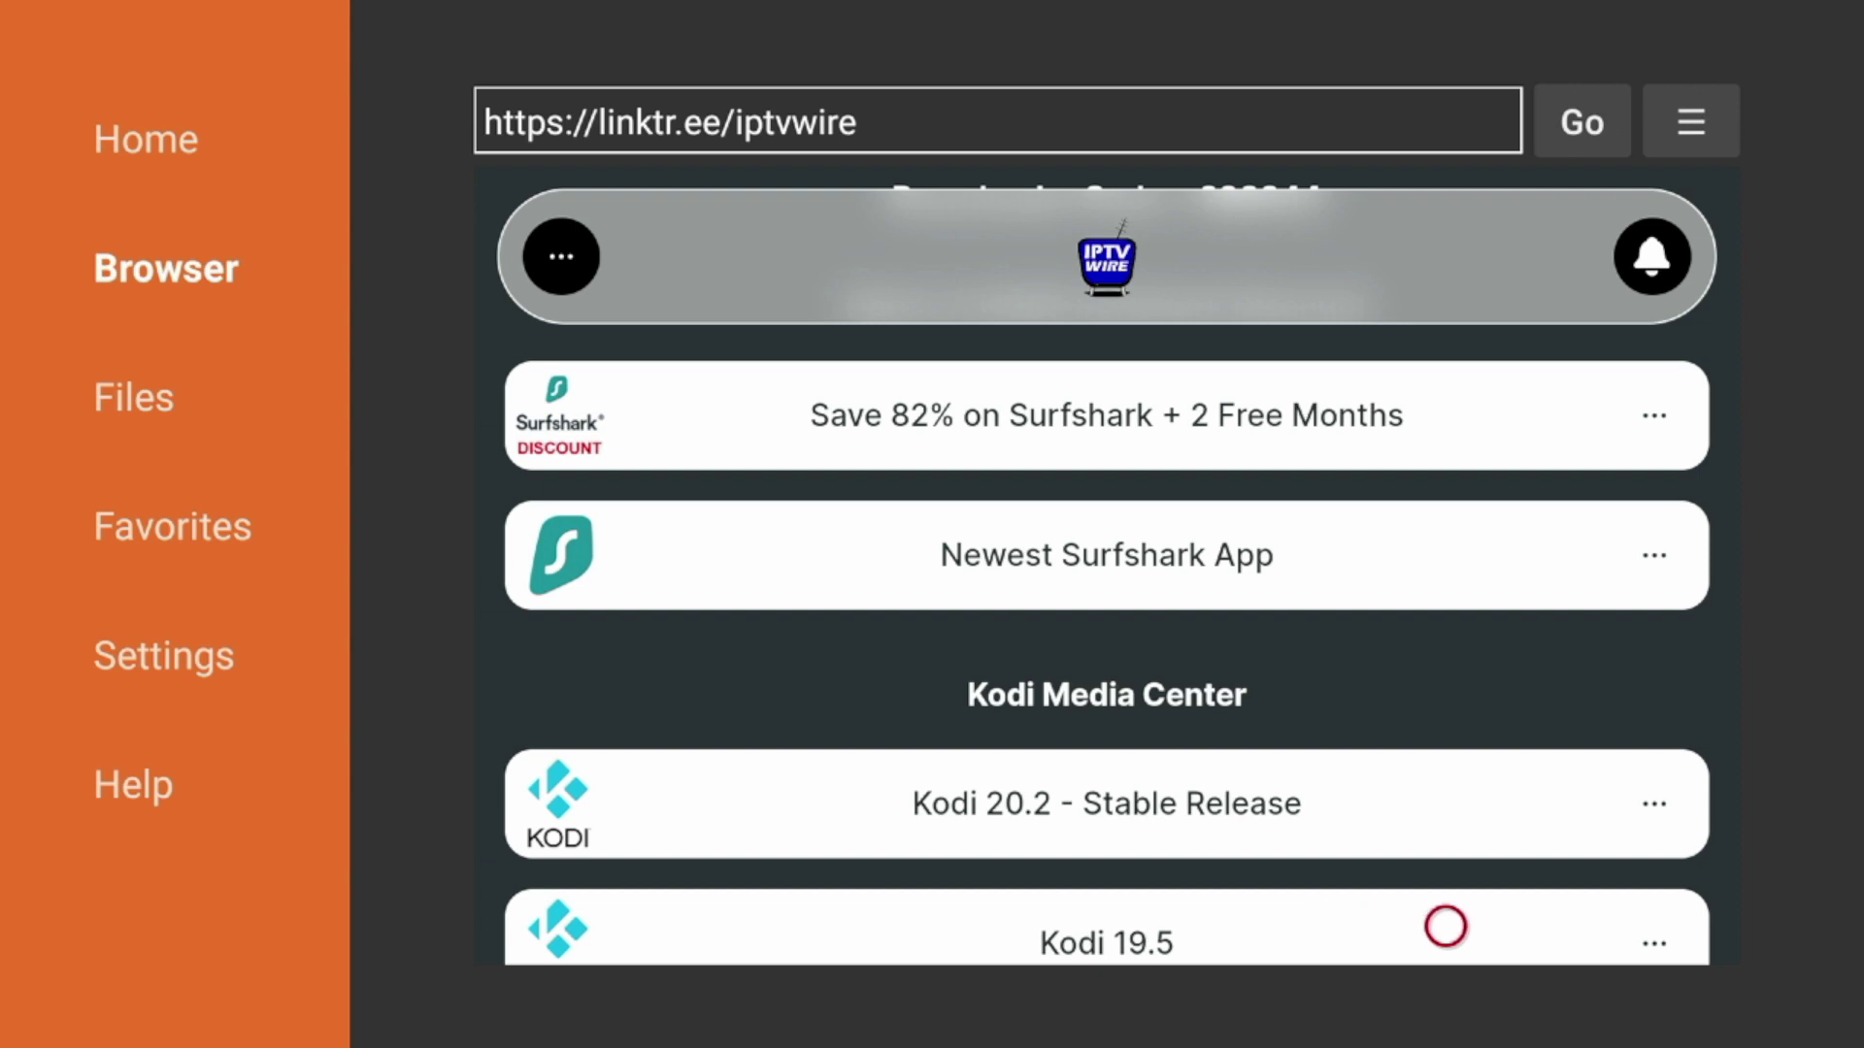
pyautogui.scroll(-1, 1445, 926)
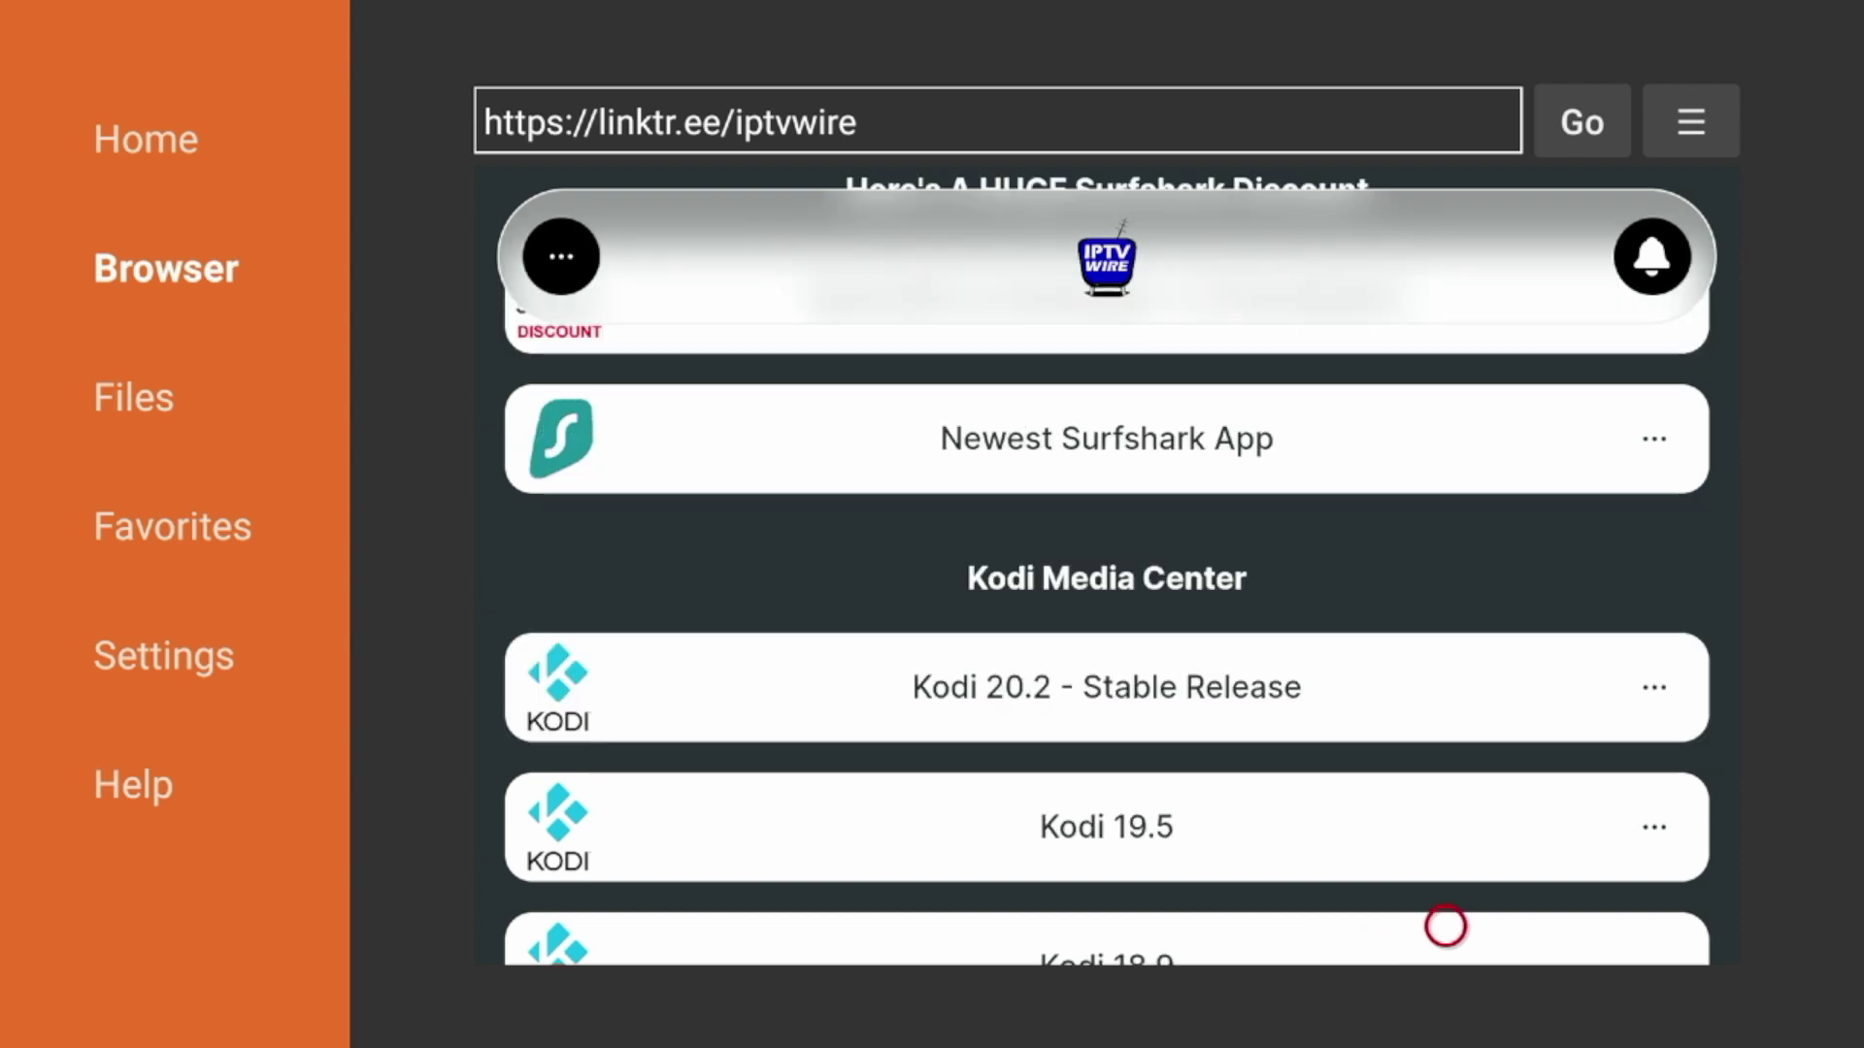
pyautogui.scroll(4, 1446, 376)
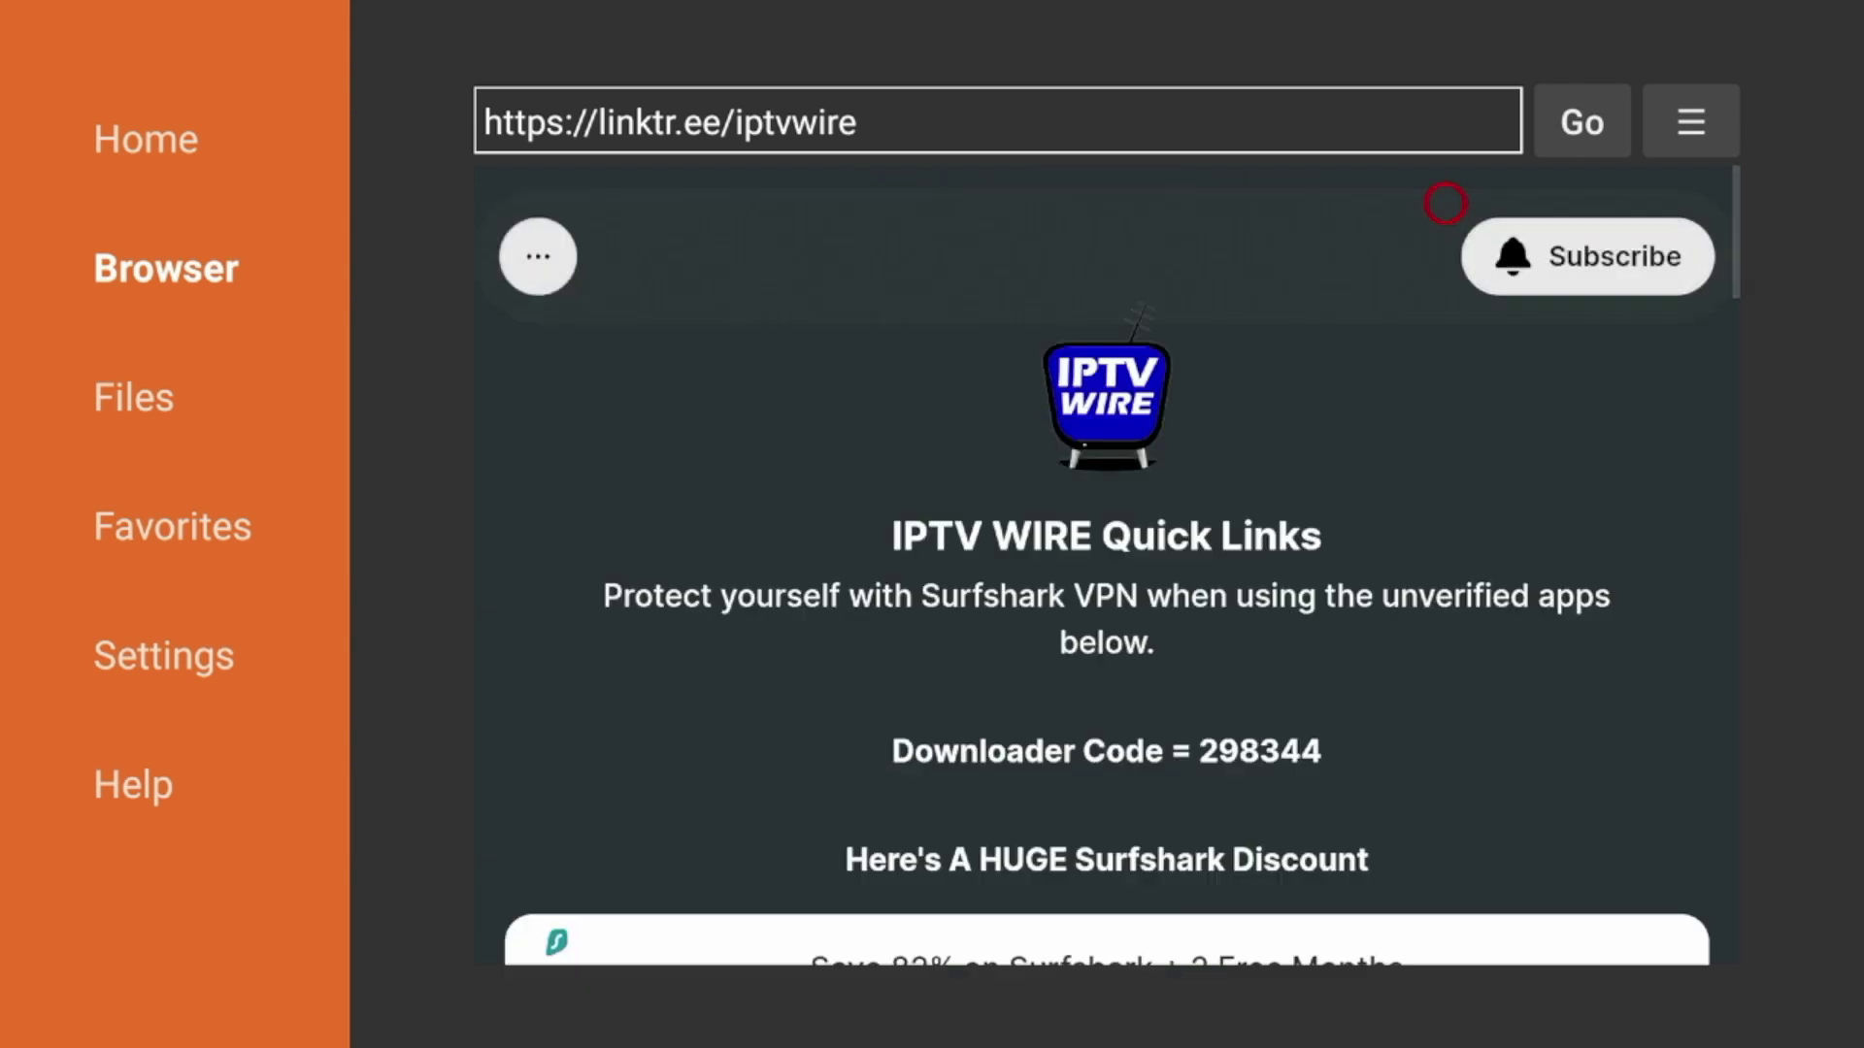
pyautogui.scroll(-10, 1446, 926)
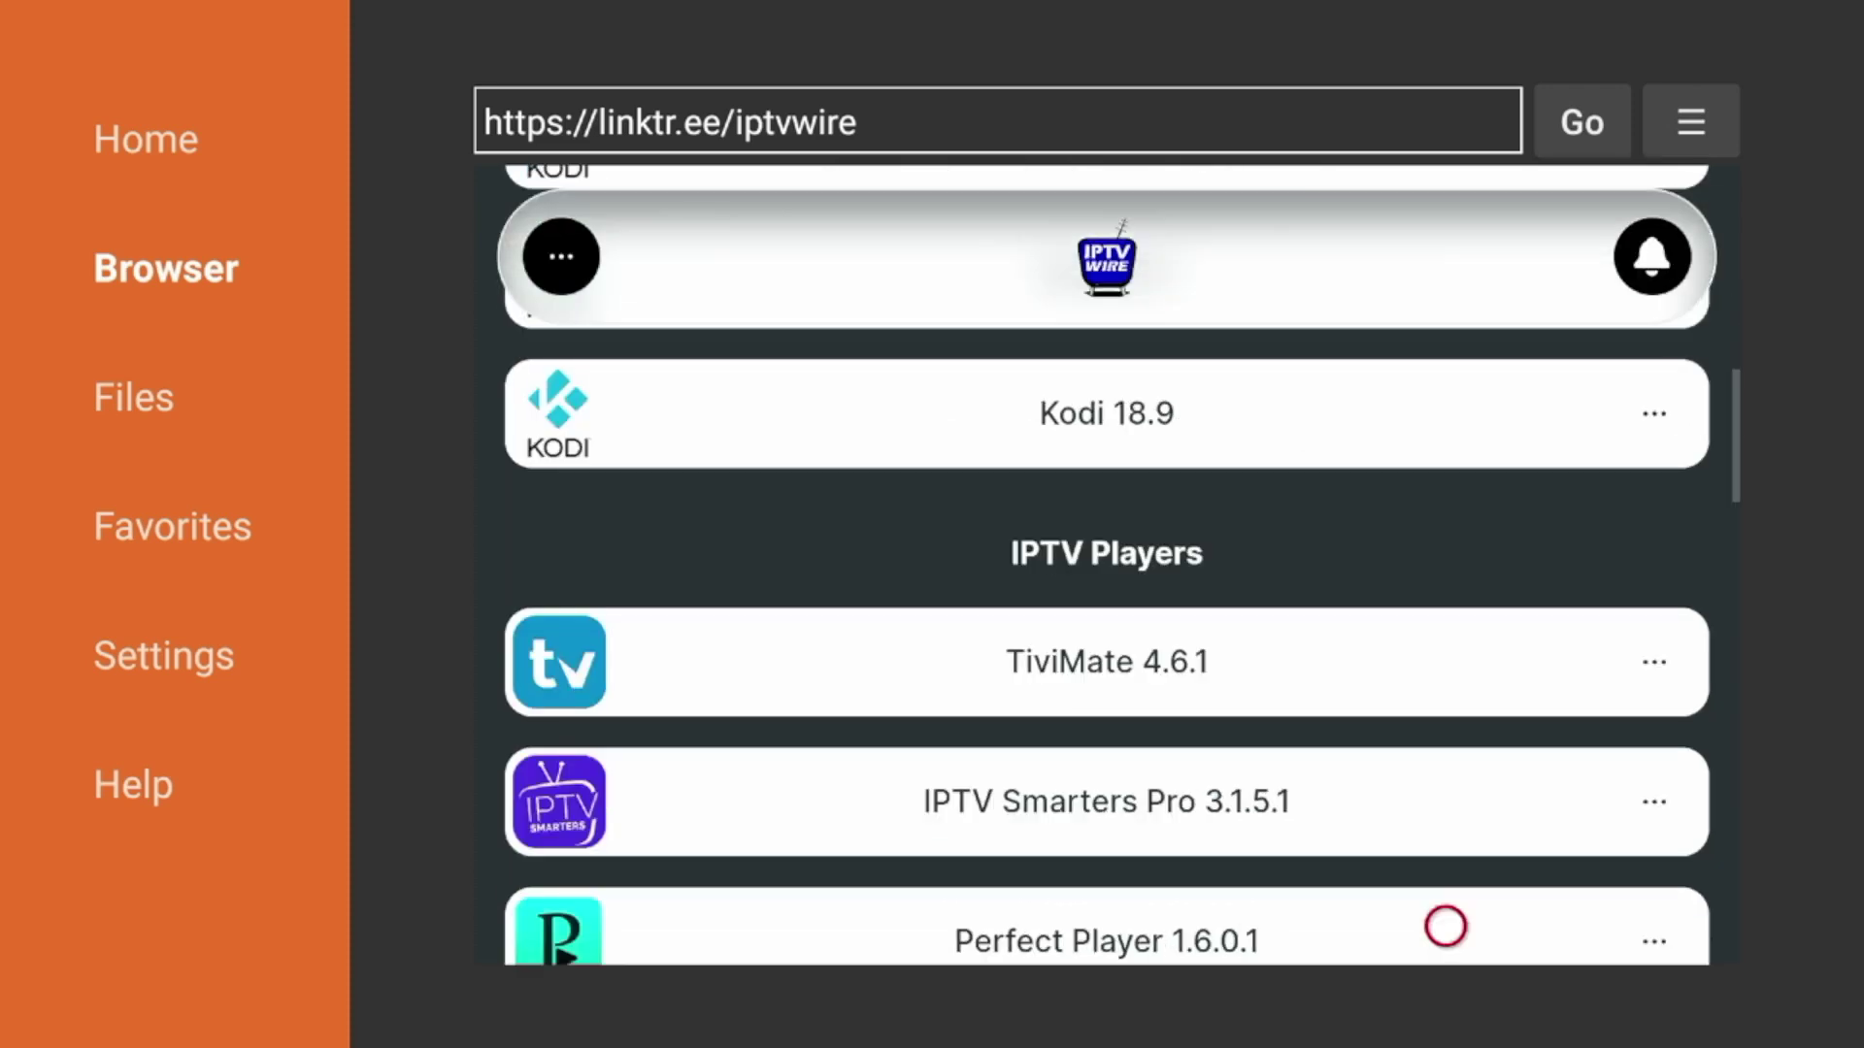
pyautogui.scroll(-12, 1445, 926)
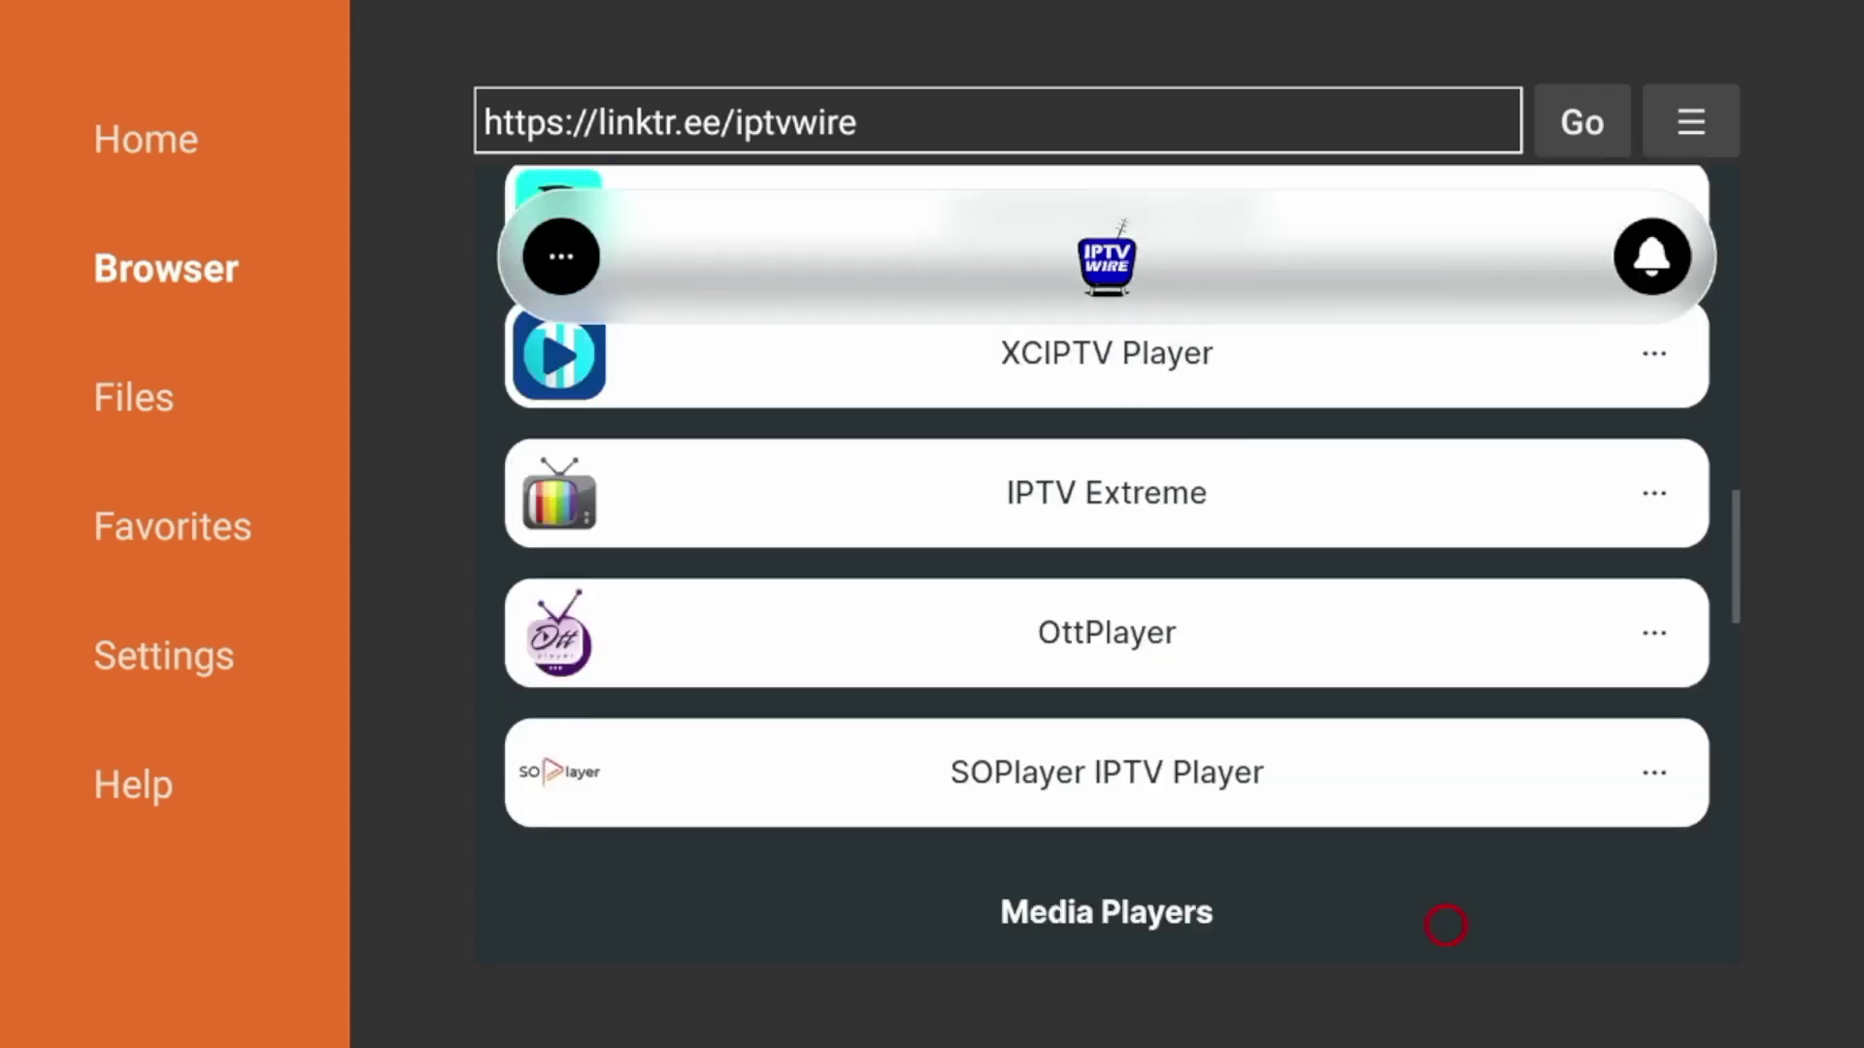
pyautogui.scroll(-8, 1445, 926)
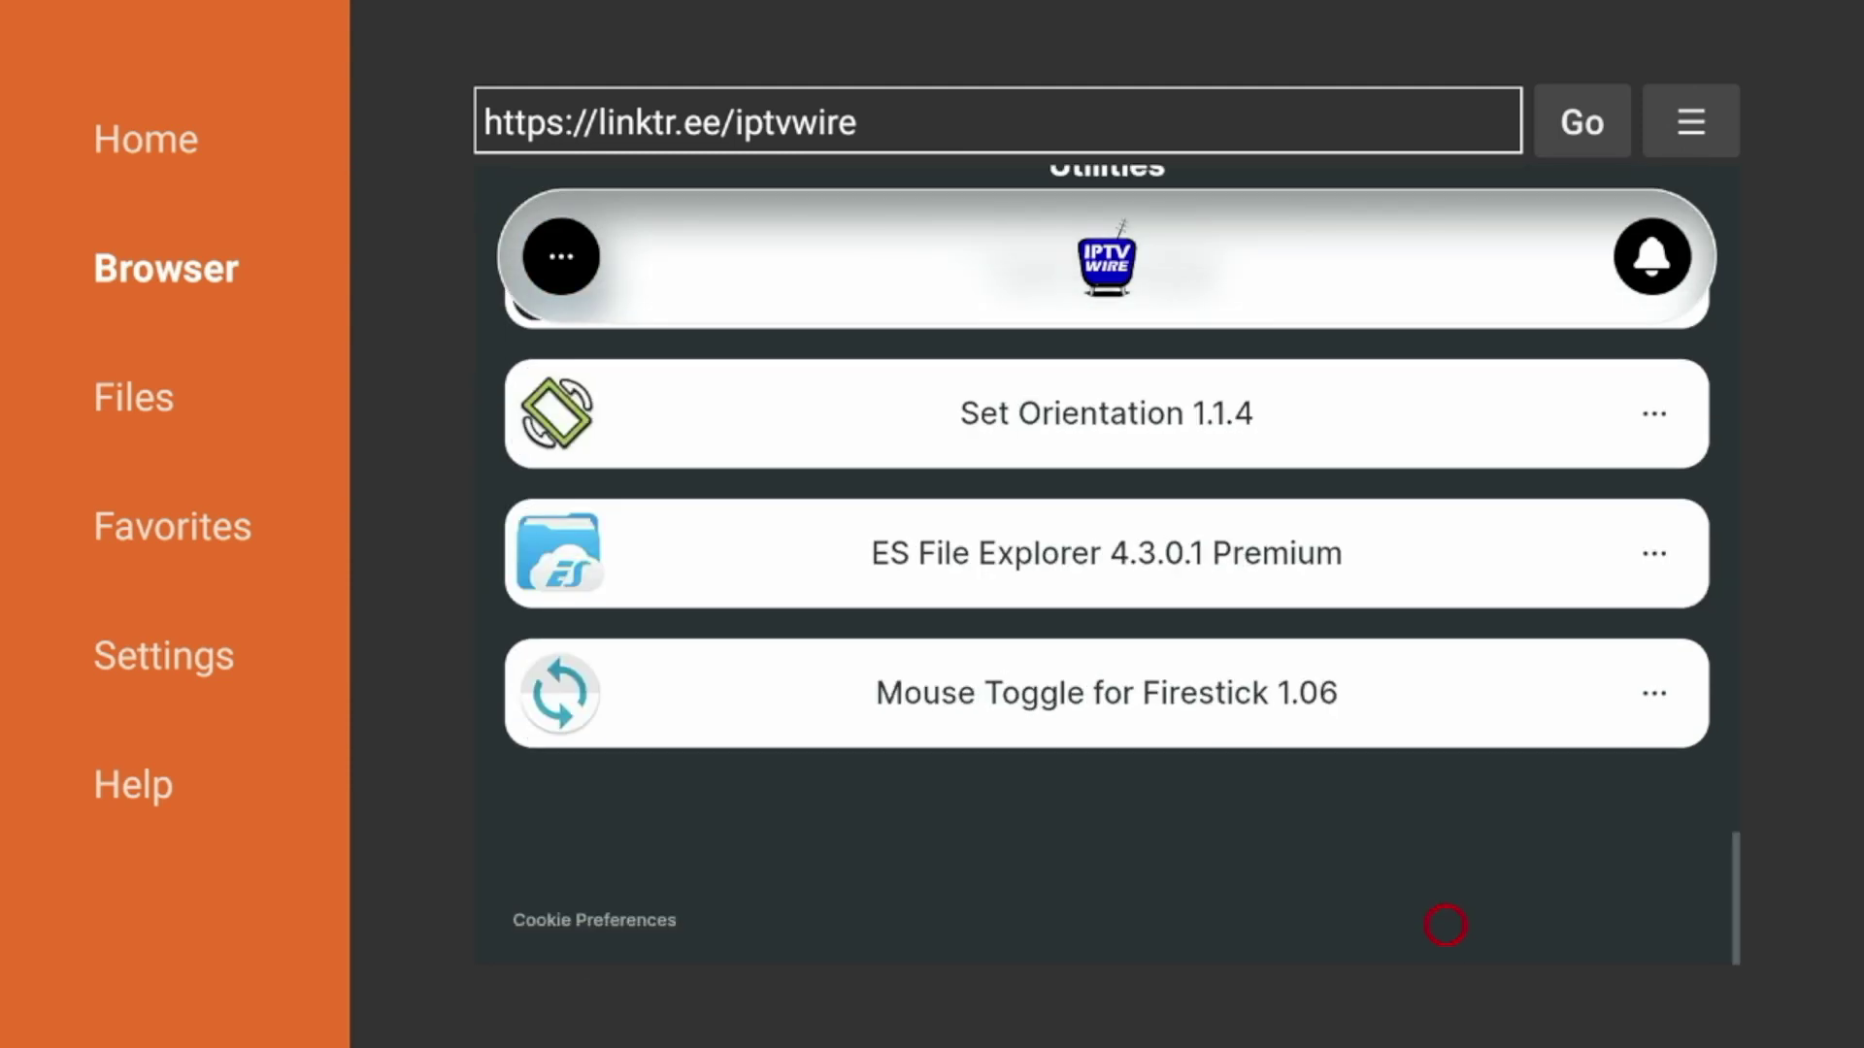
pyautogui.scroll(3, 1445, 204)
pyautogui.scroll(12, 1446, 204)
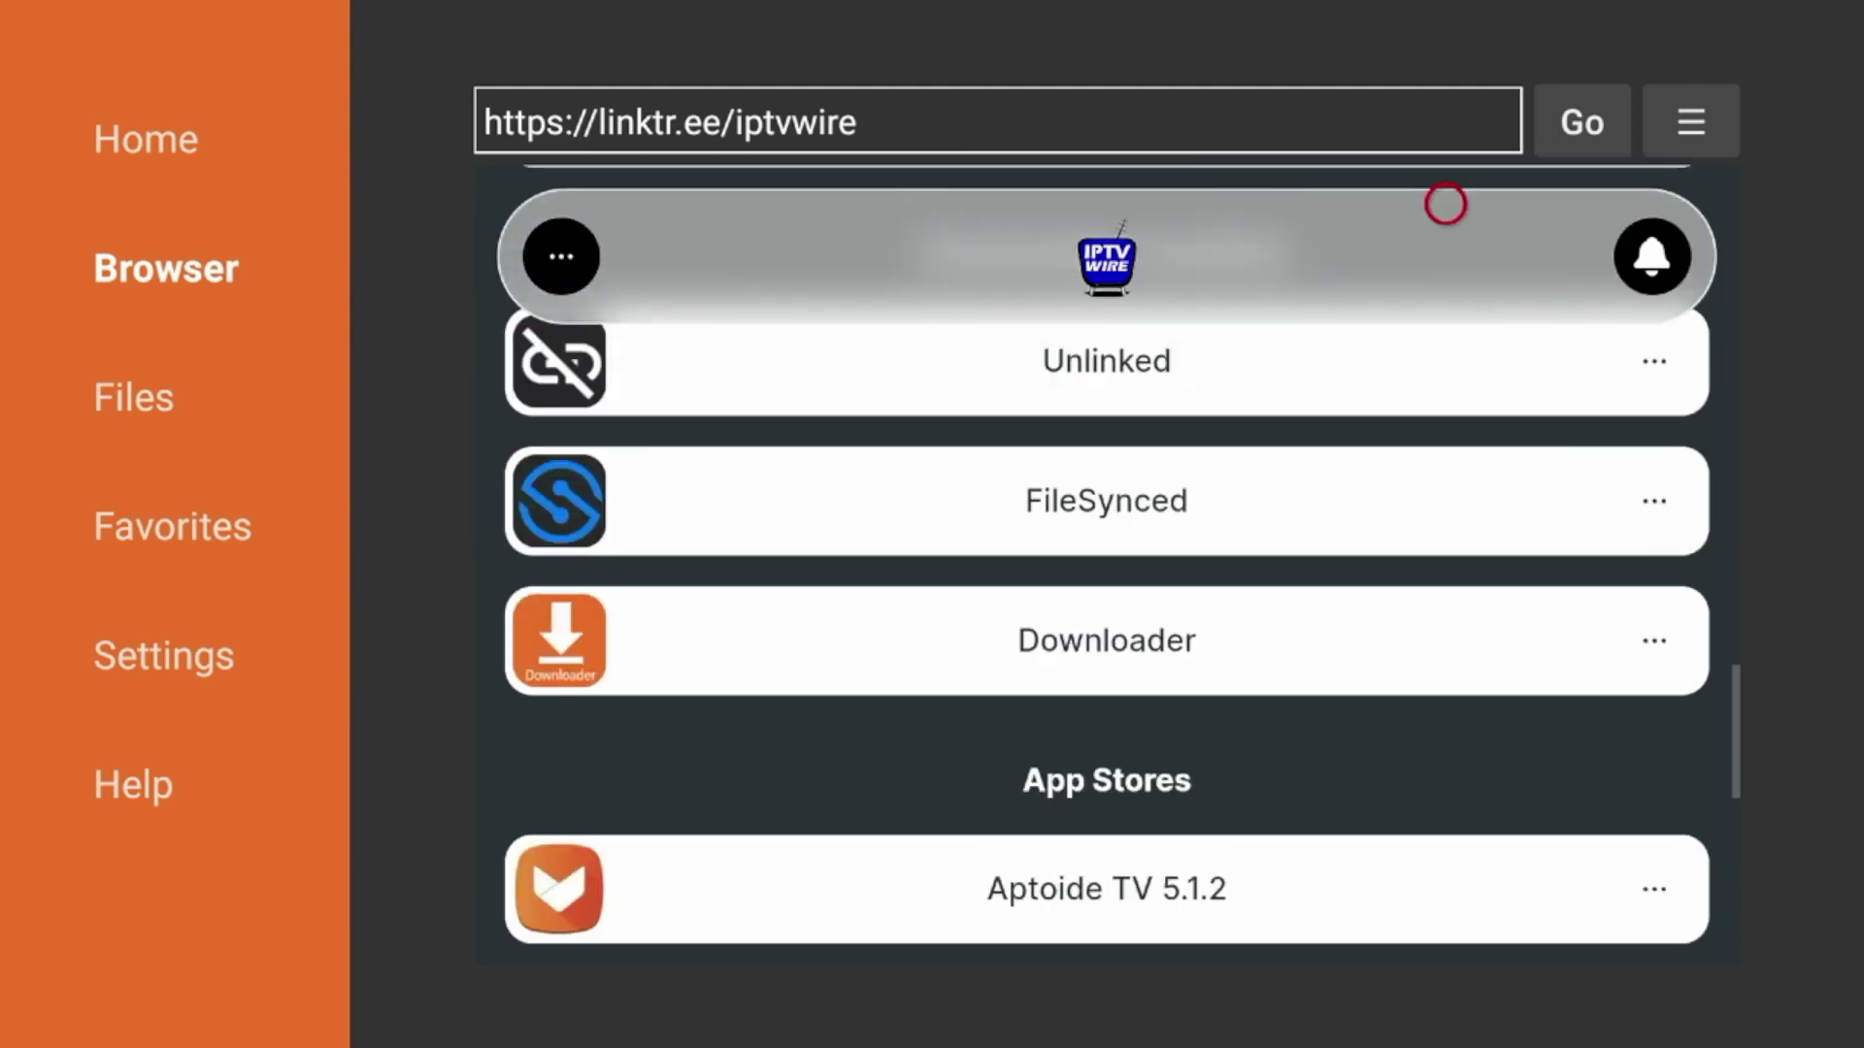
pyautogui.scroll(3, 1446, 204)
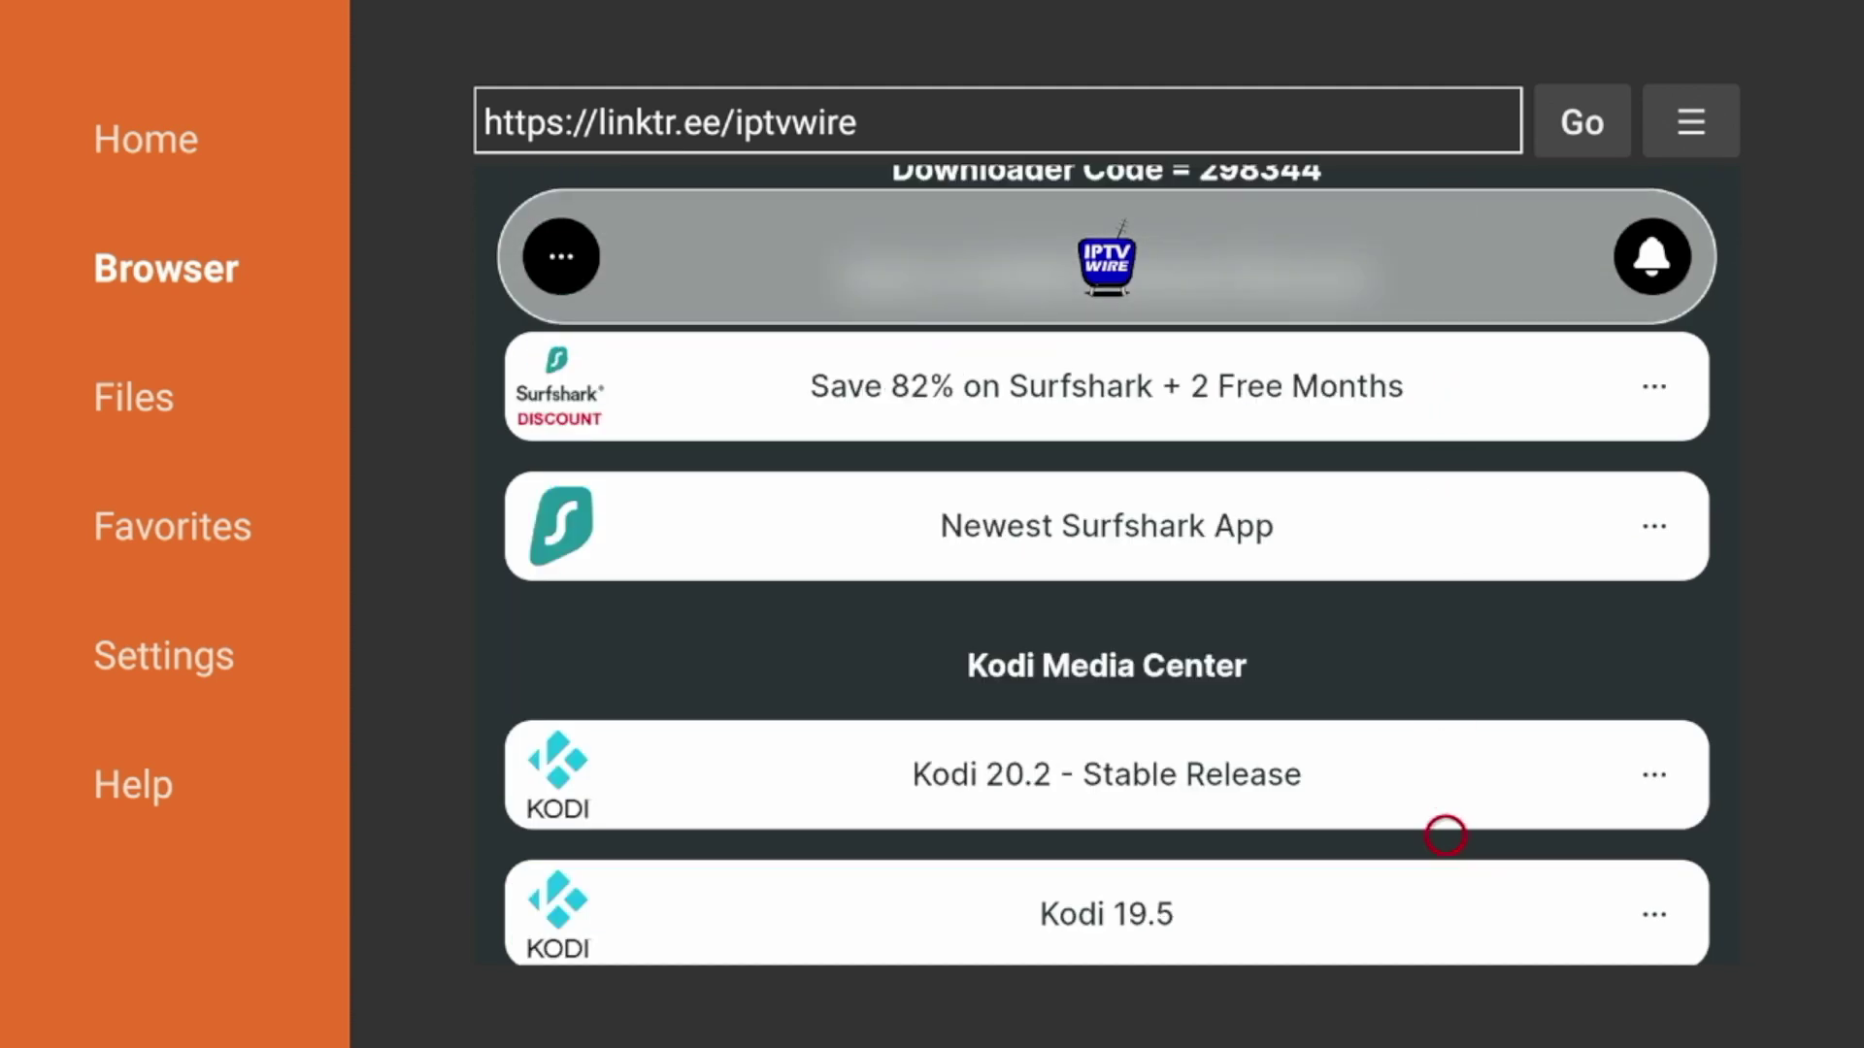
# - Examine the apps offered in the Kodi Media Center and IPTV Players sections of the page
pyautogui.scroll(-2, 1445, 925)
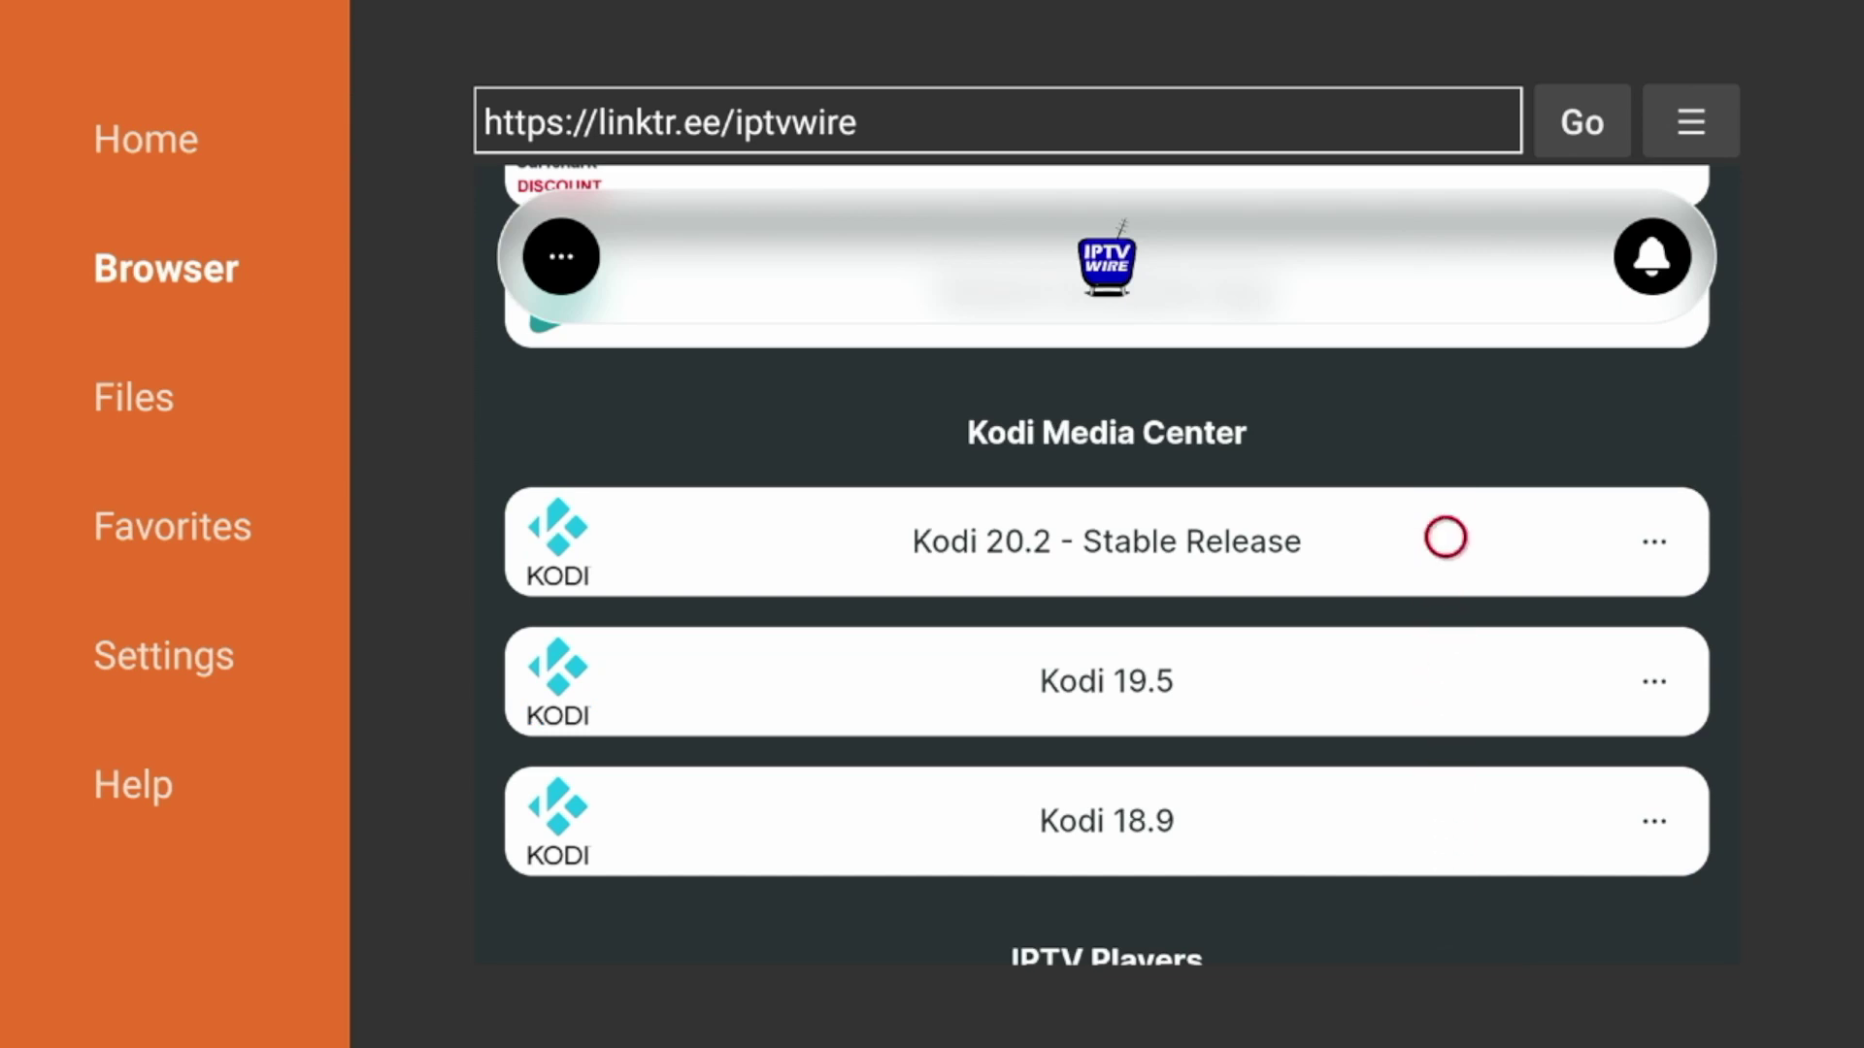
pyautogui.scroll(-3, 1443, 923)
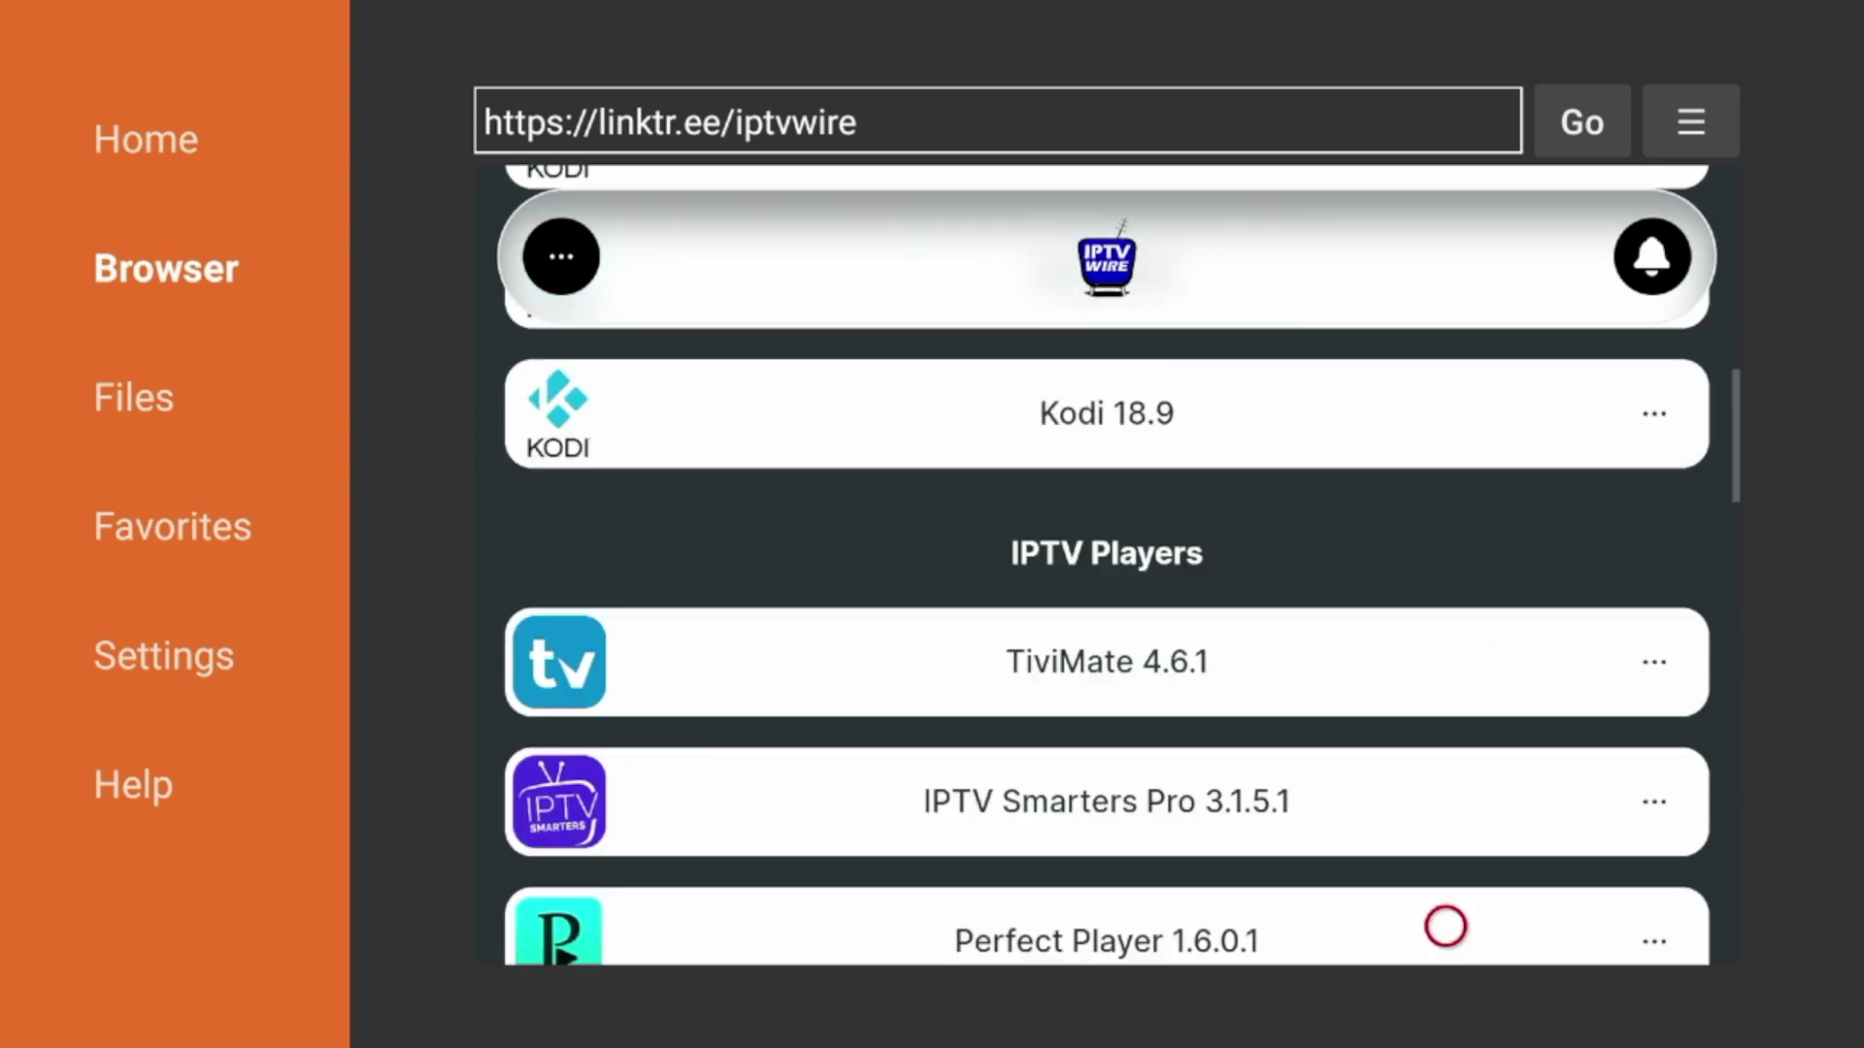
pyautogui.scroll(-3, 1444, 926)
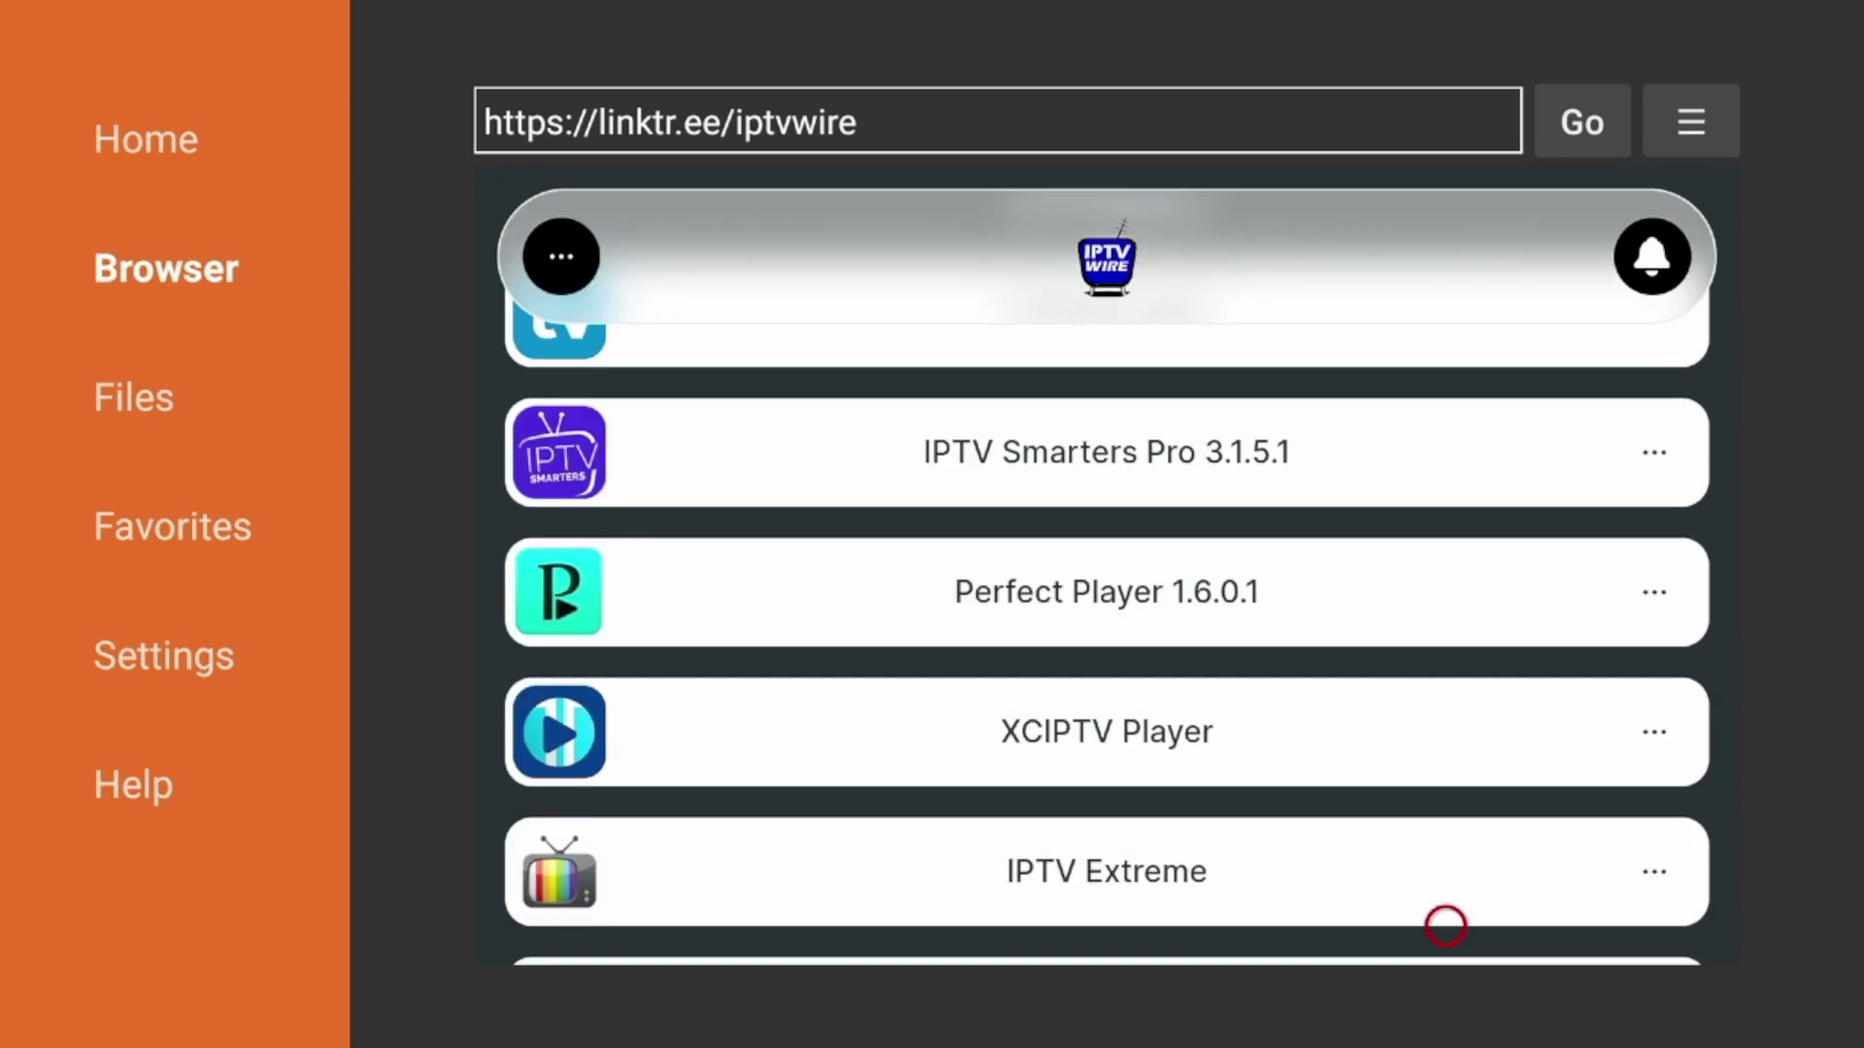
pyautogui.scroll(-1, 1446, 925)
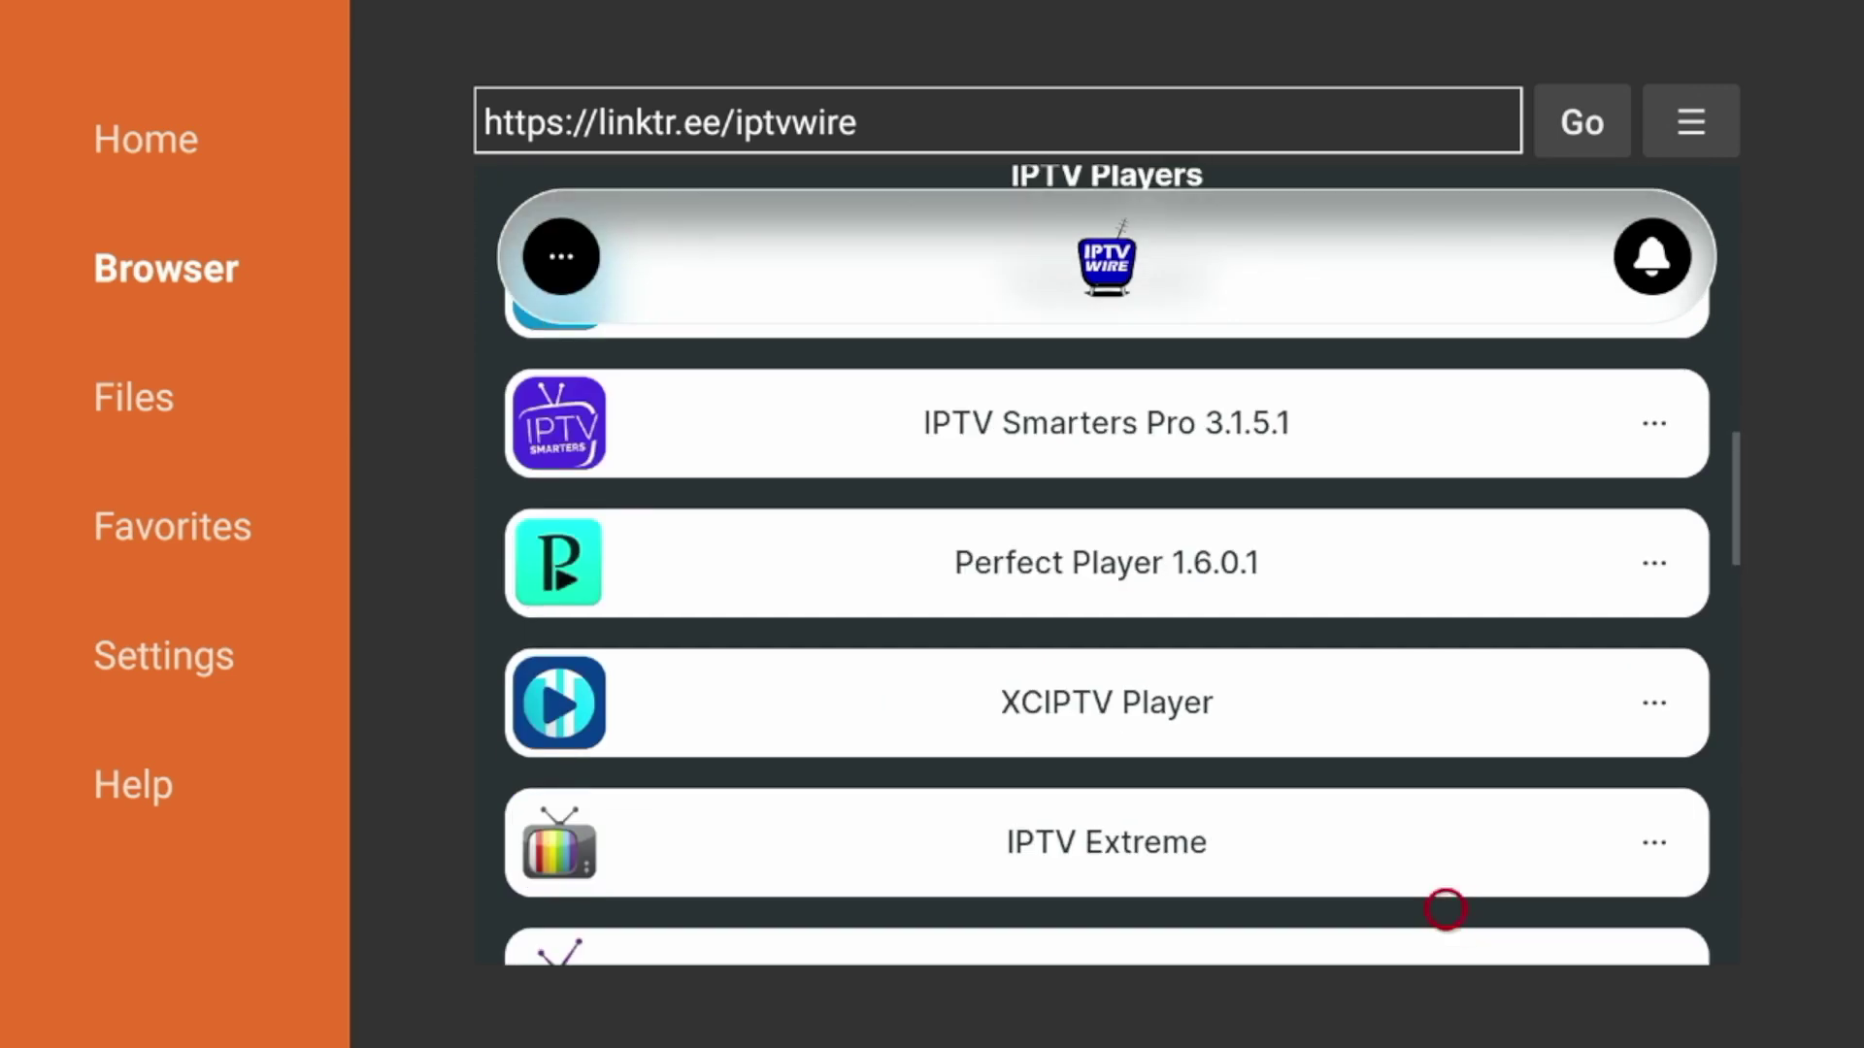
pyautogui.scroll(-4, 1446, 918)
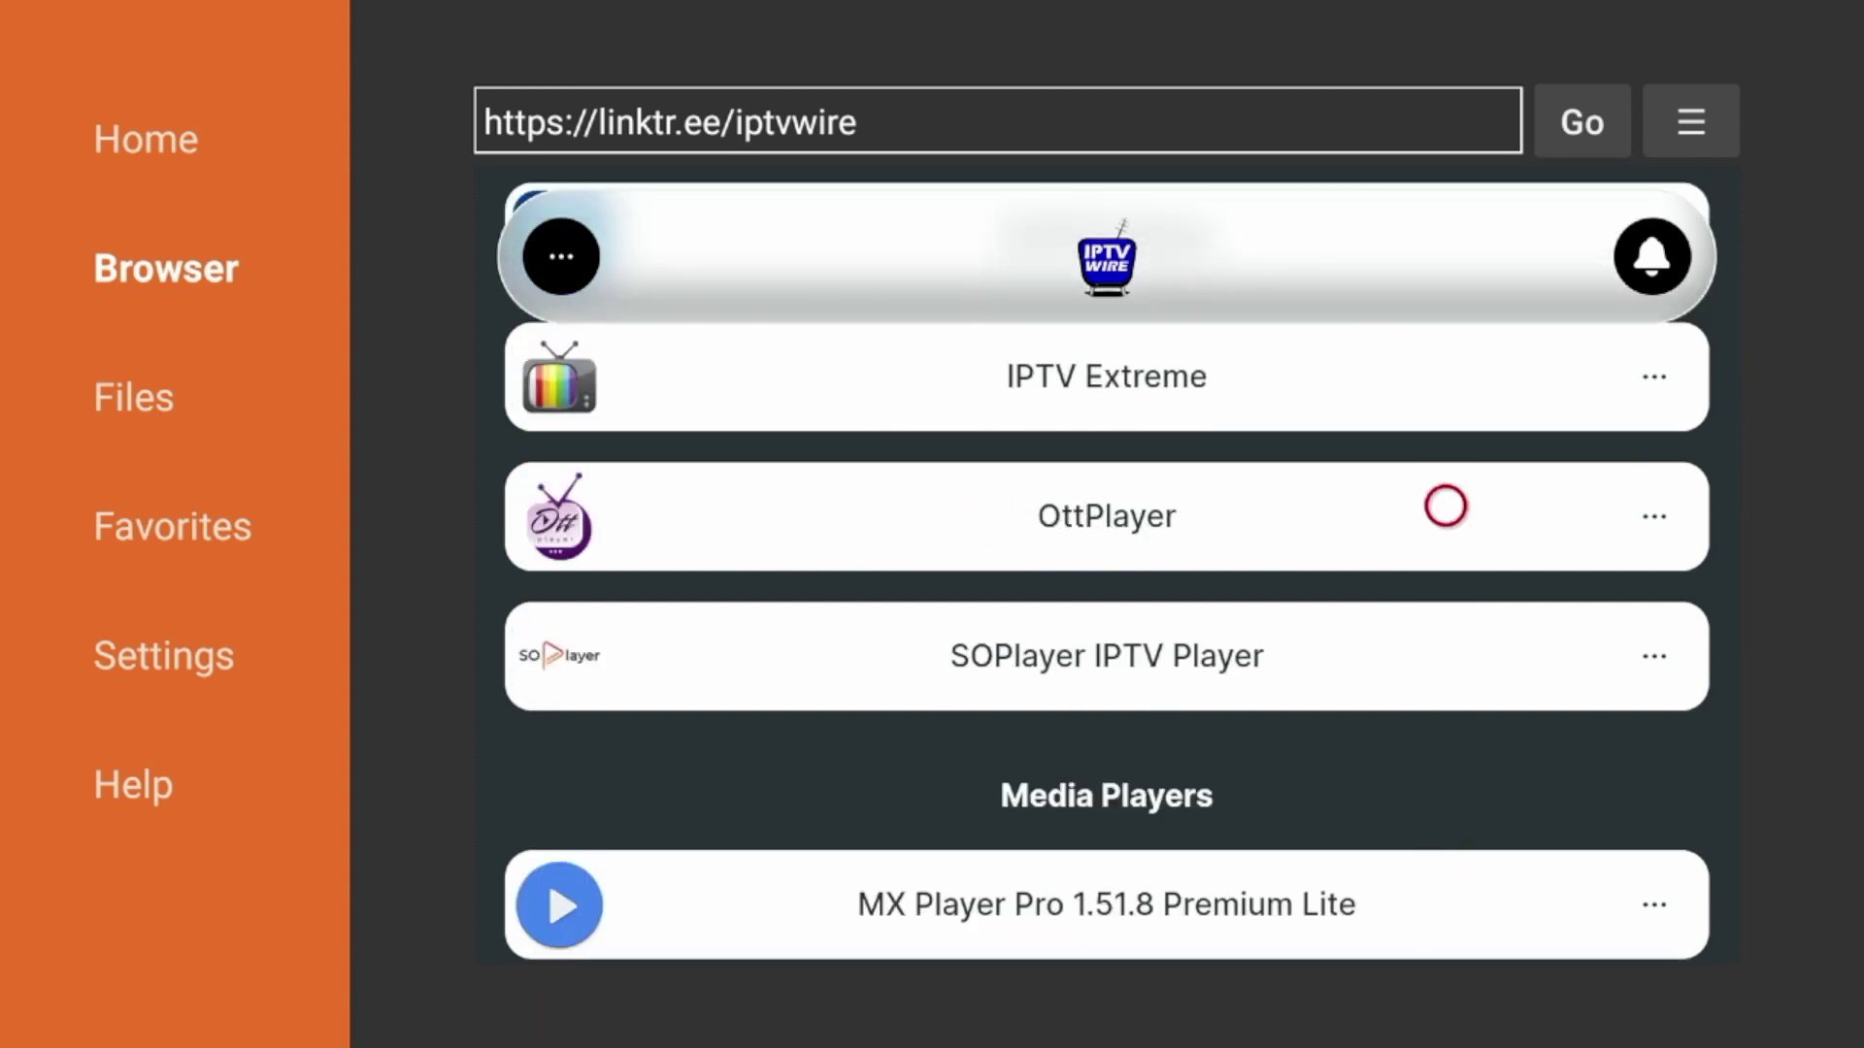
# - Examine the apps offered in the page's Media Players, Downloaders / Installers and utility sections
pyautogui.scroll(-3, 1444, 926)
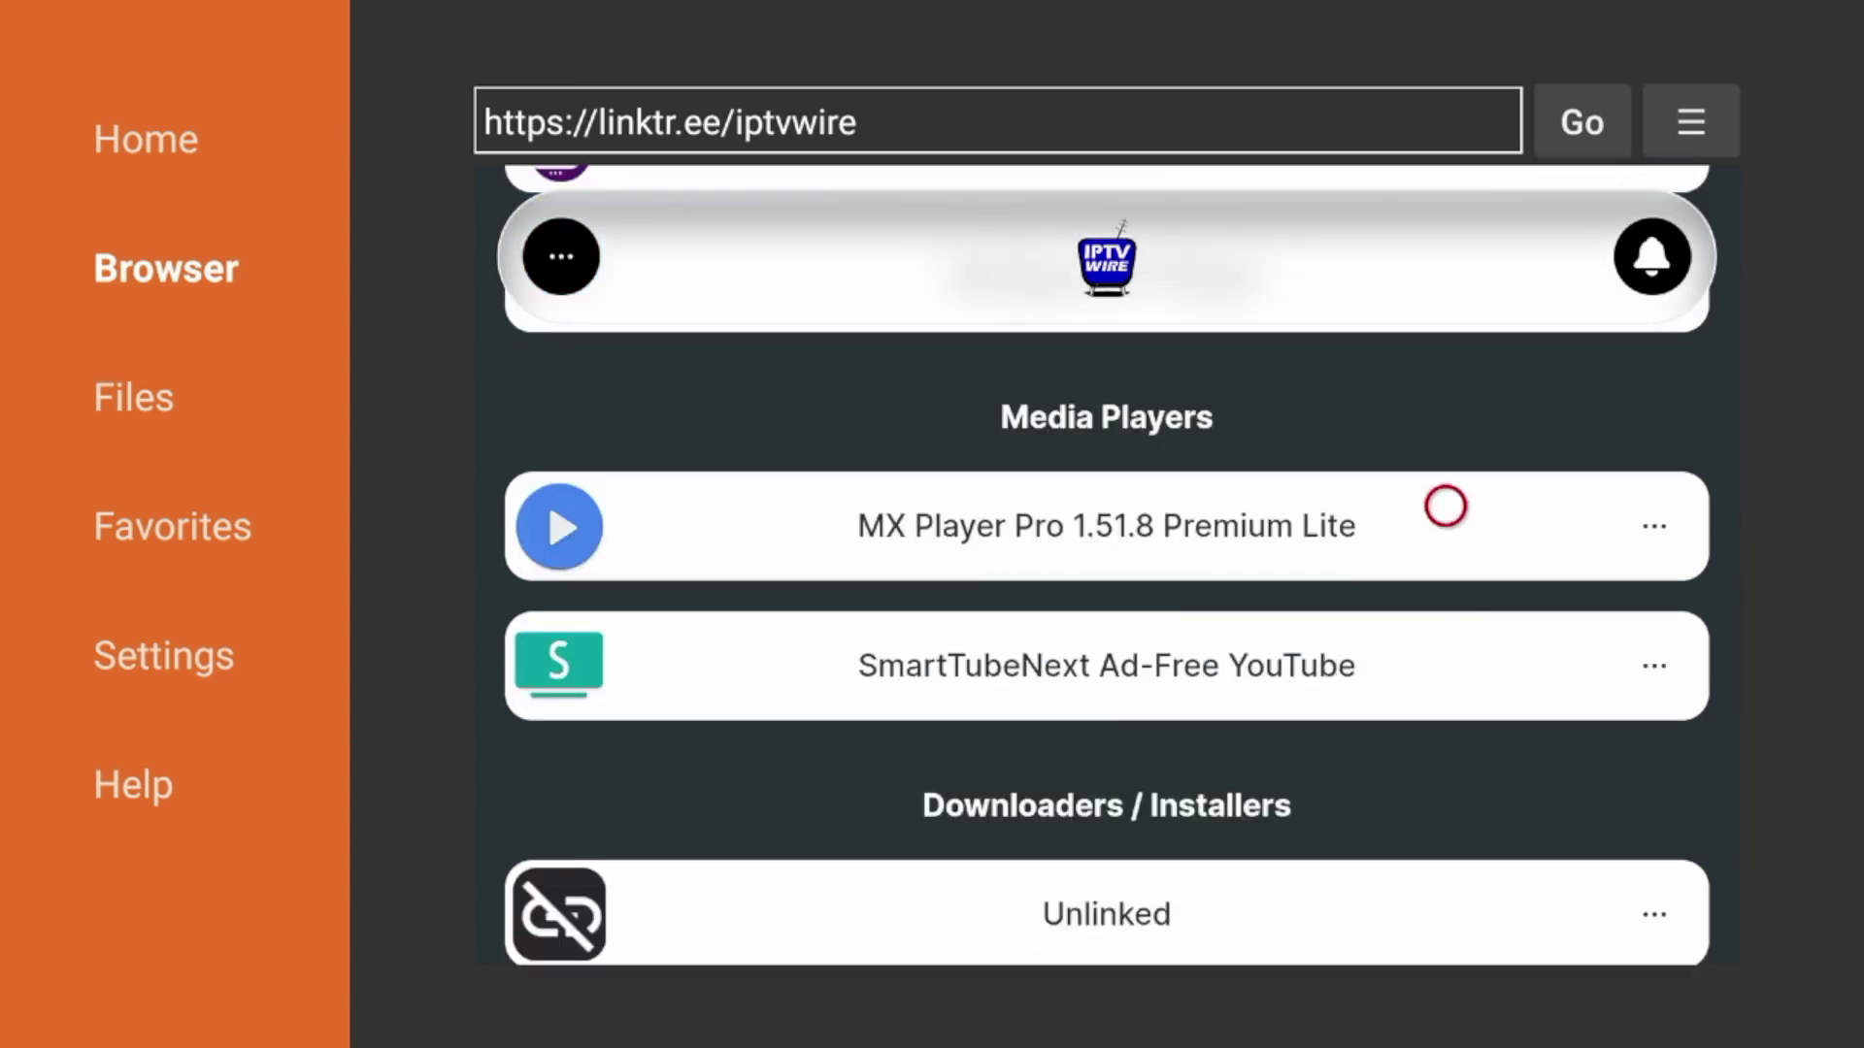
pyautogui.scroll(-3, 1446, 894)
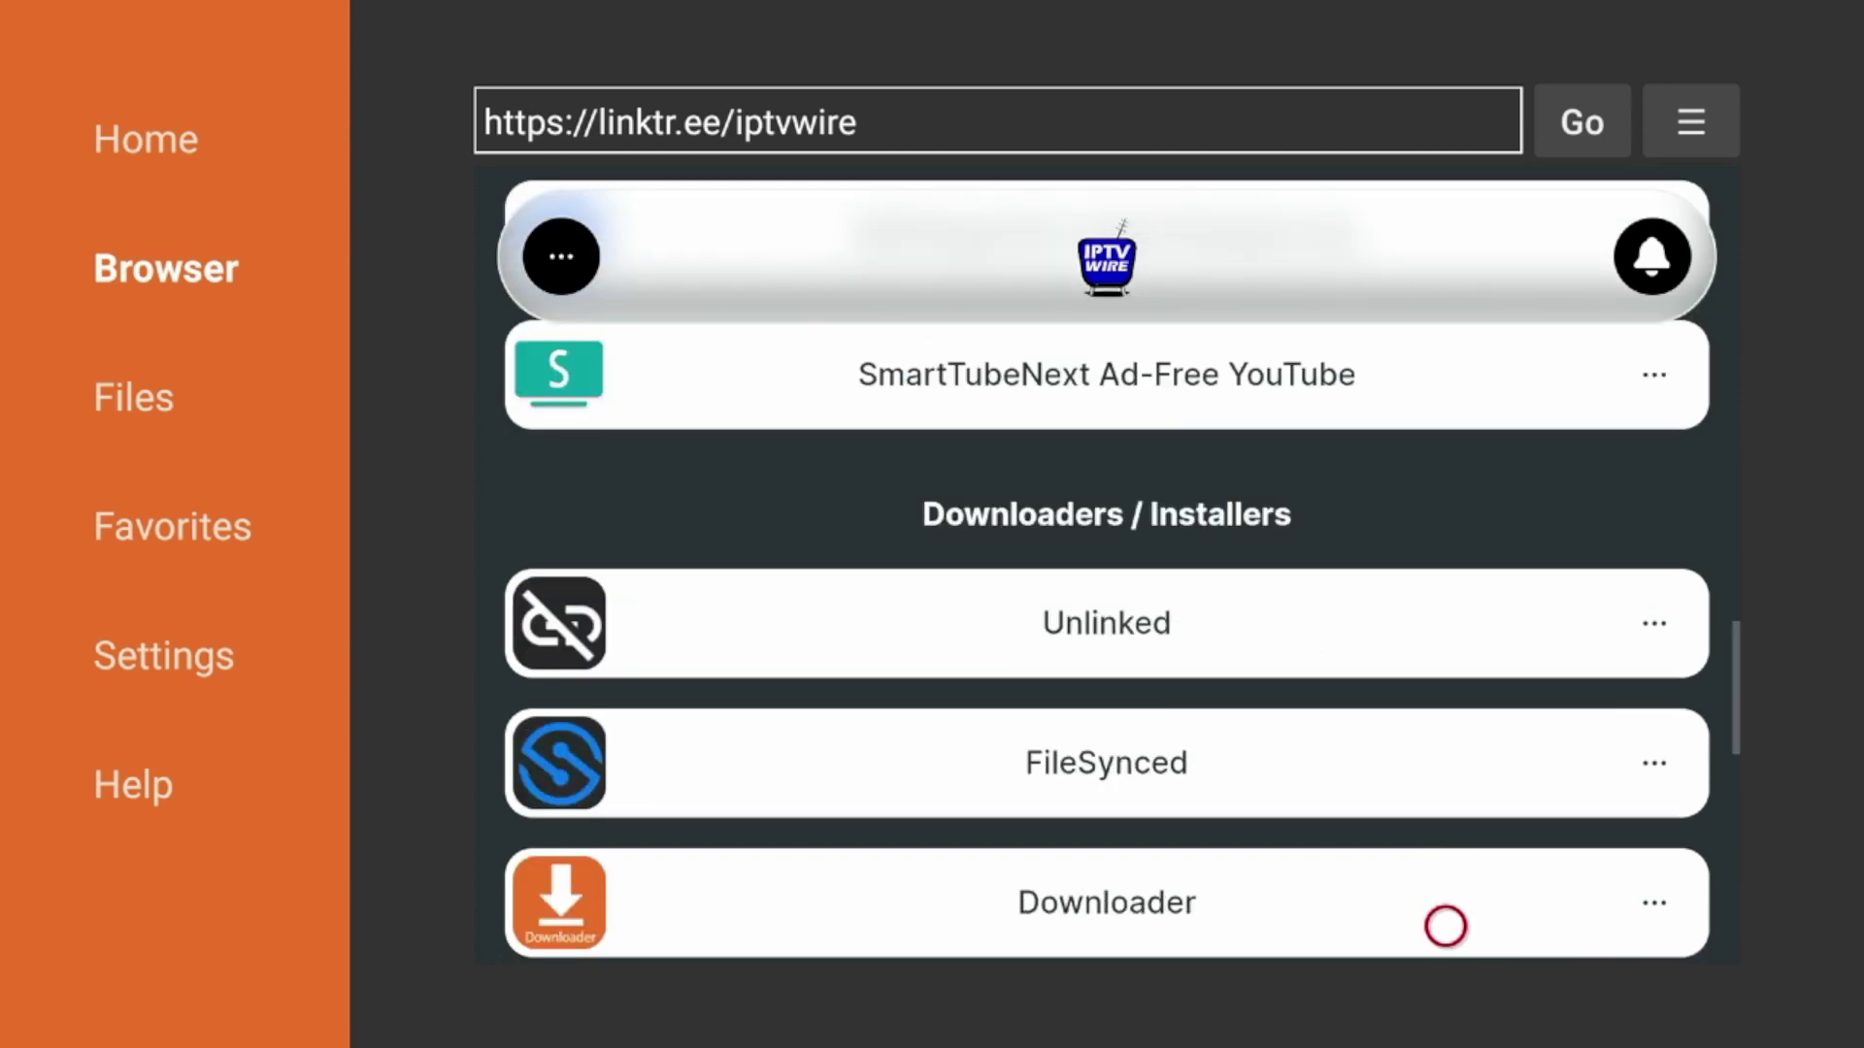
pyautogui.scroll(-4, 1444, 925)
pyautogui.scroll(-6, 1446, 923)
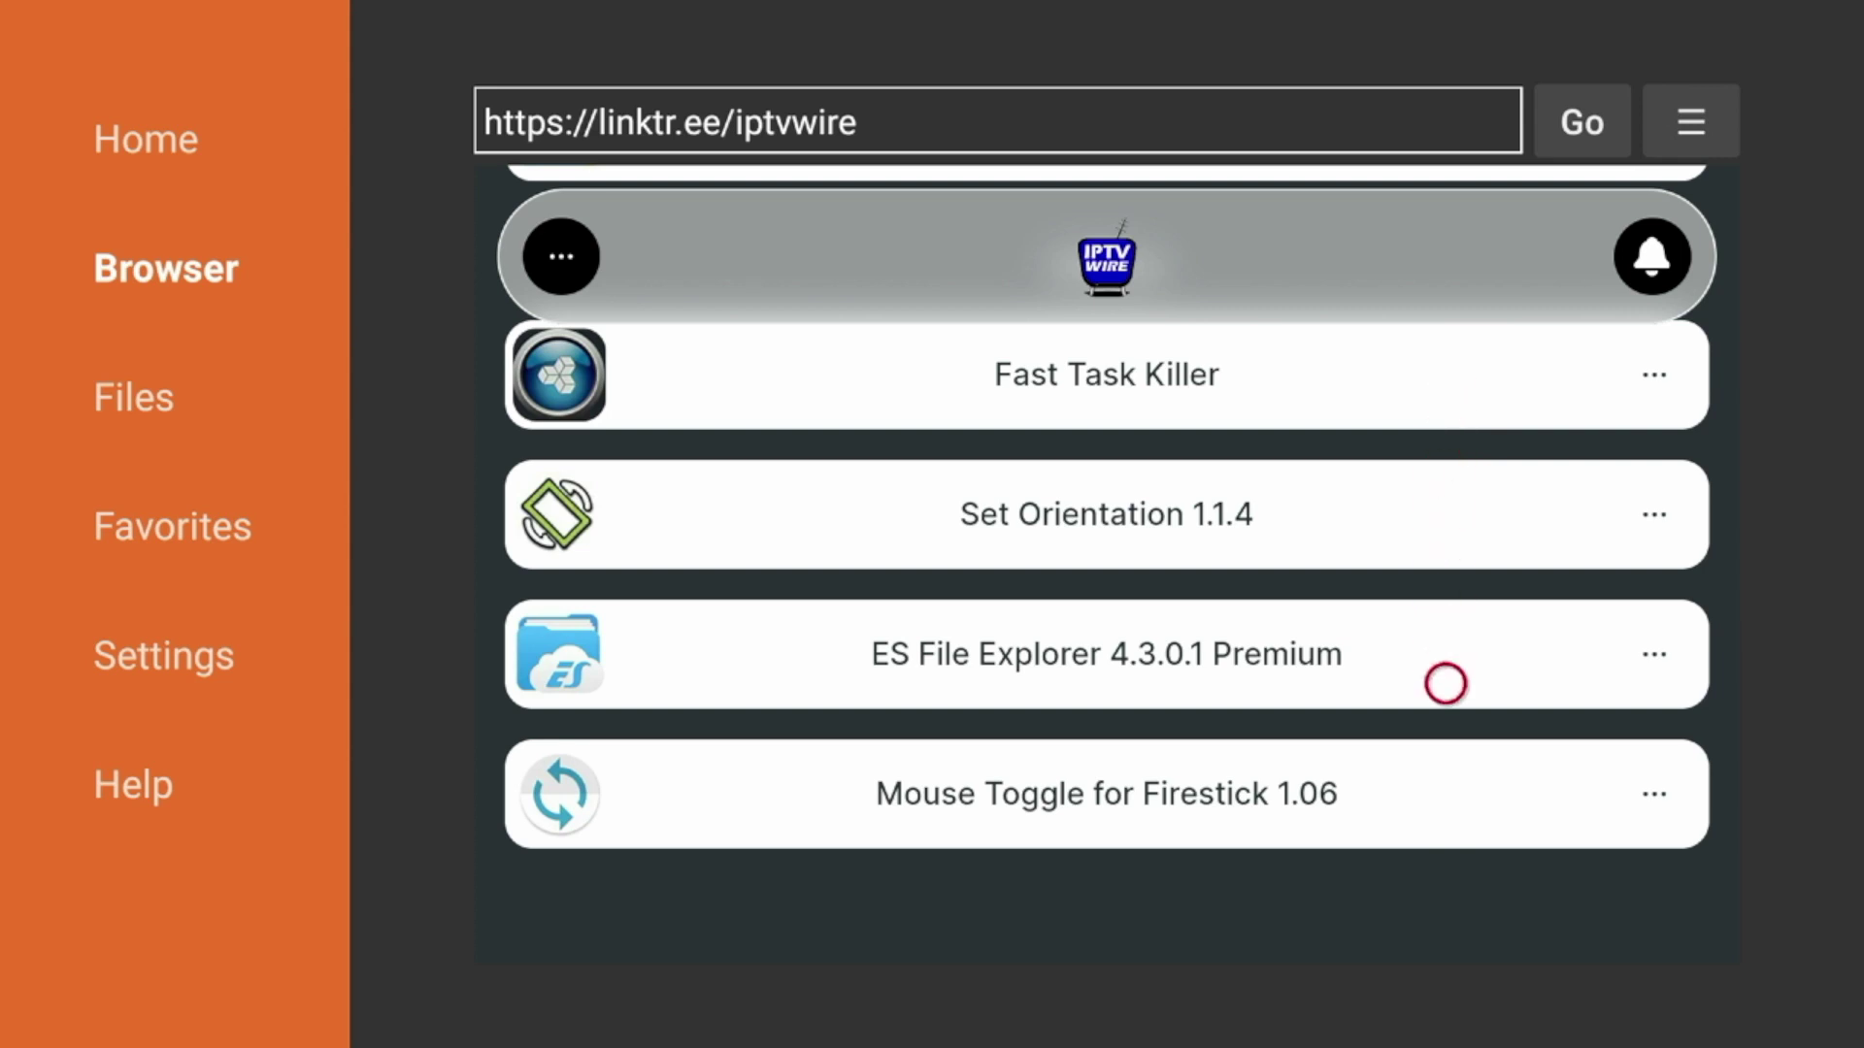
pyautogui.scroll(4, 1444, 200)
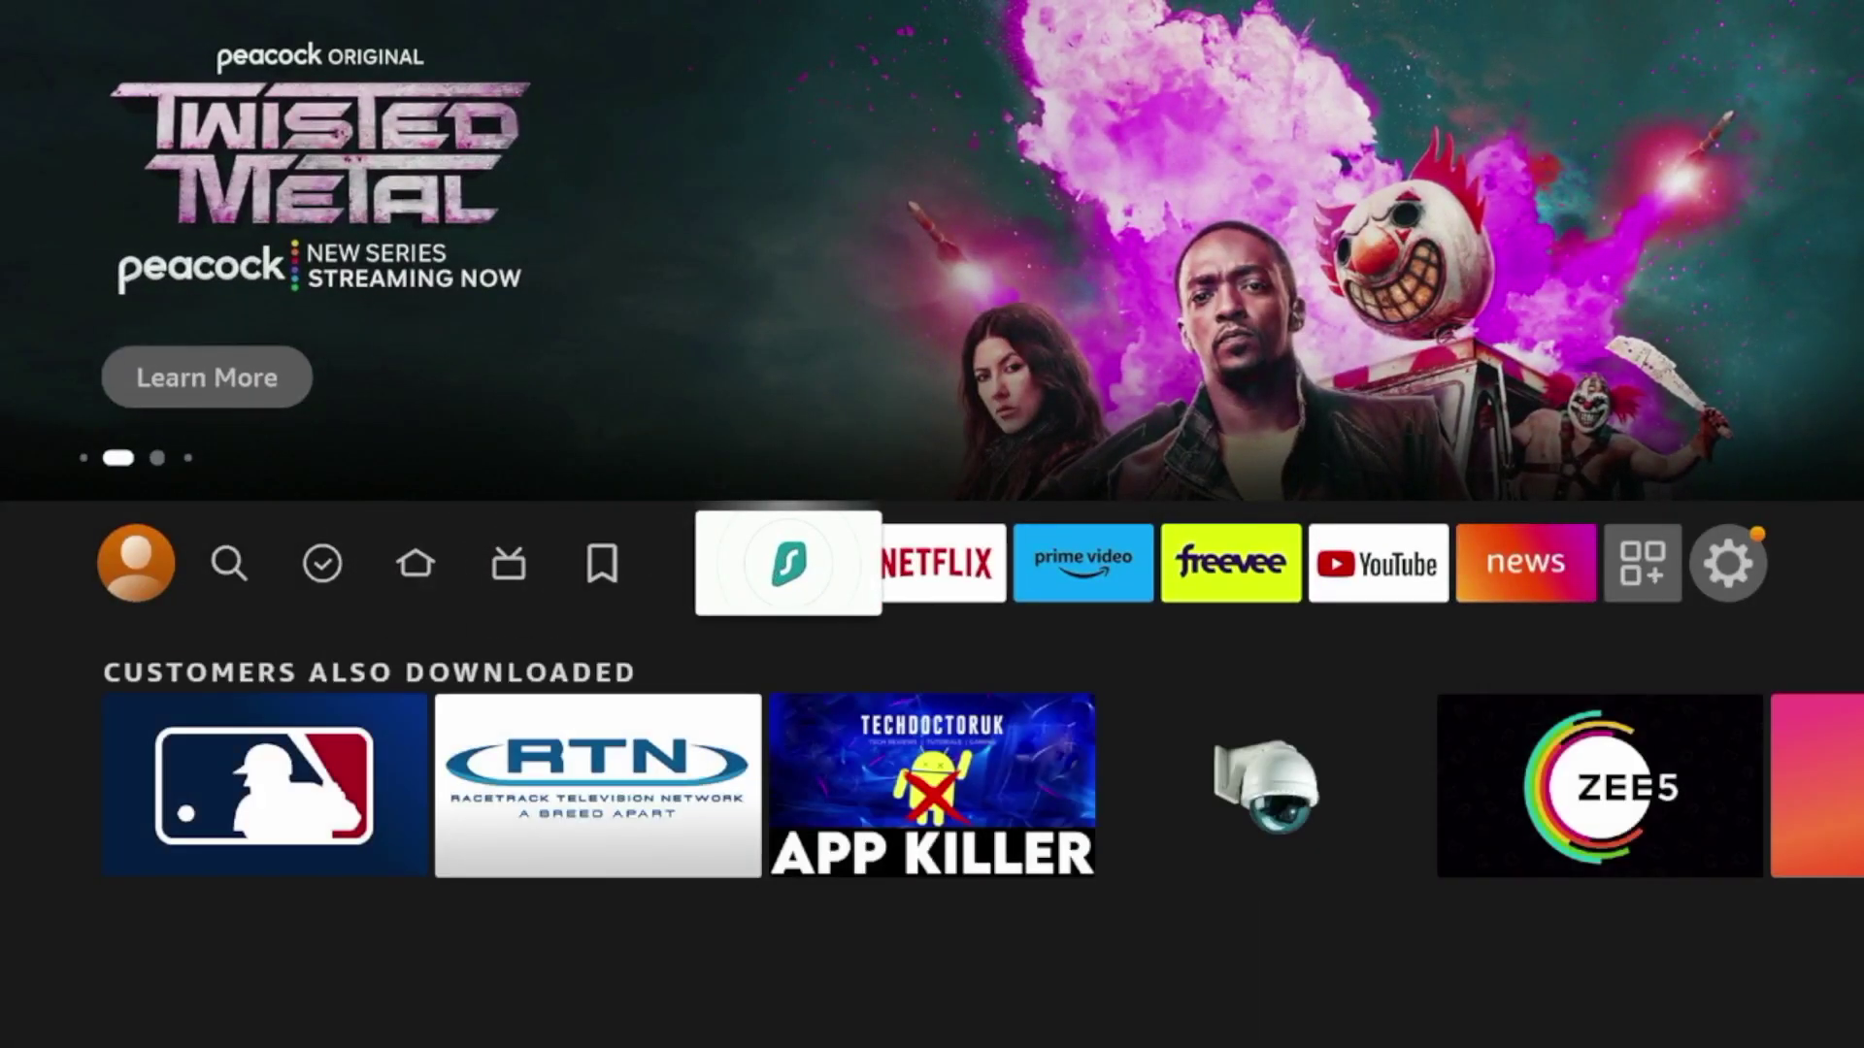
# - Check the VPN connection in Surfshark and switch back to Downloader from the recently used apps
pyautogui.press('Return')
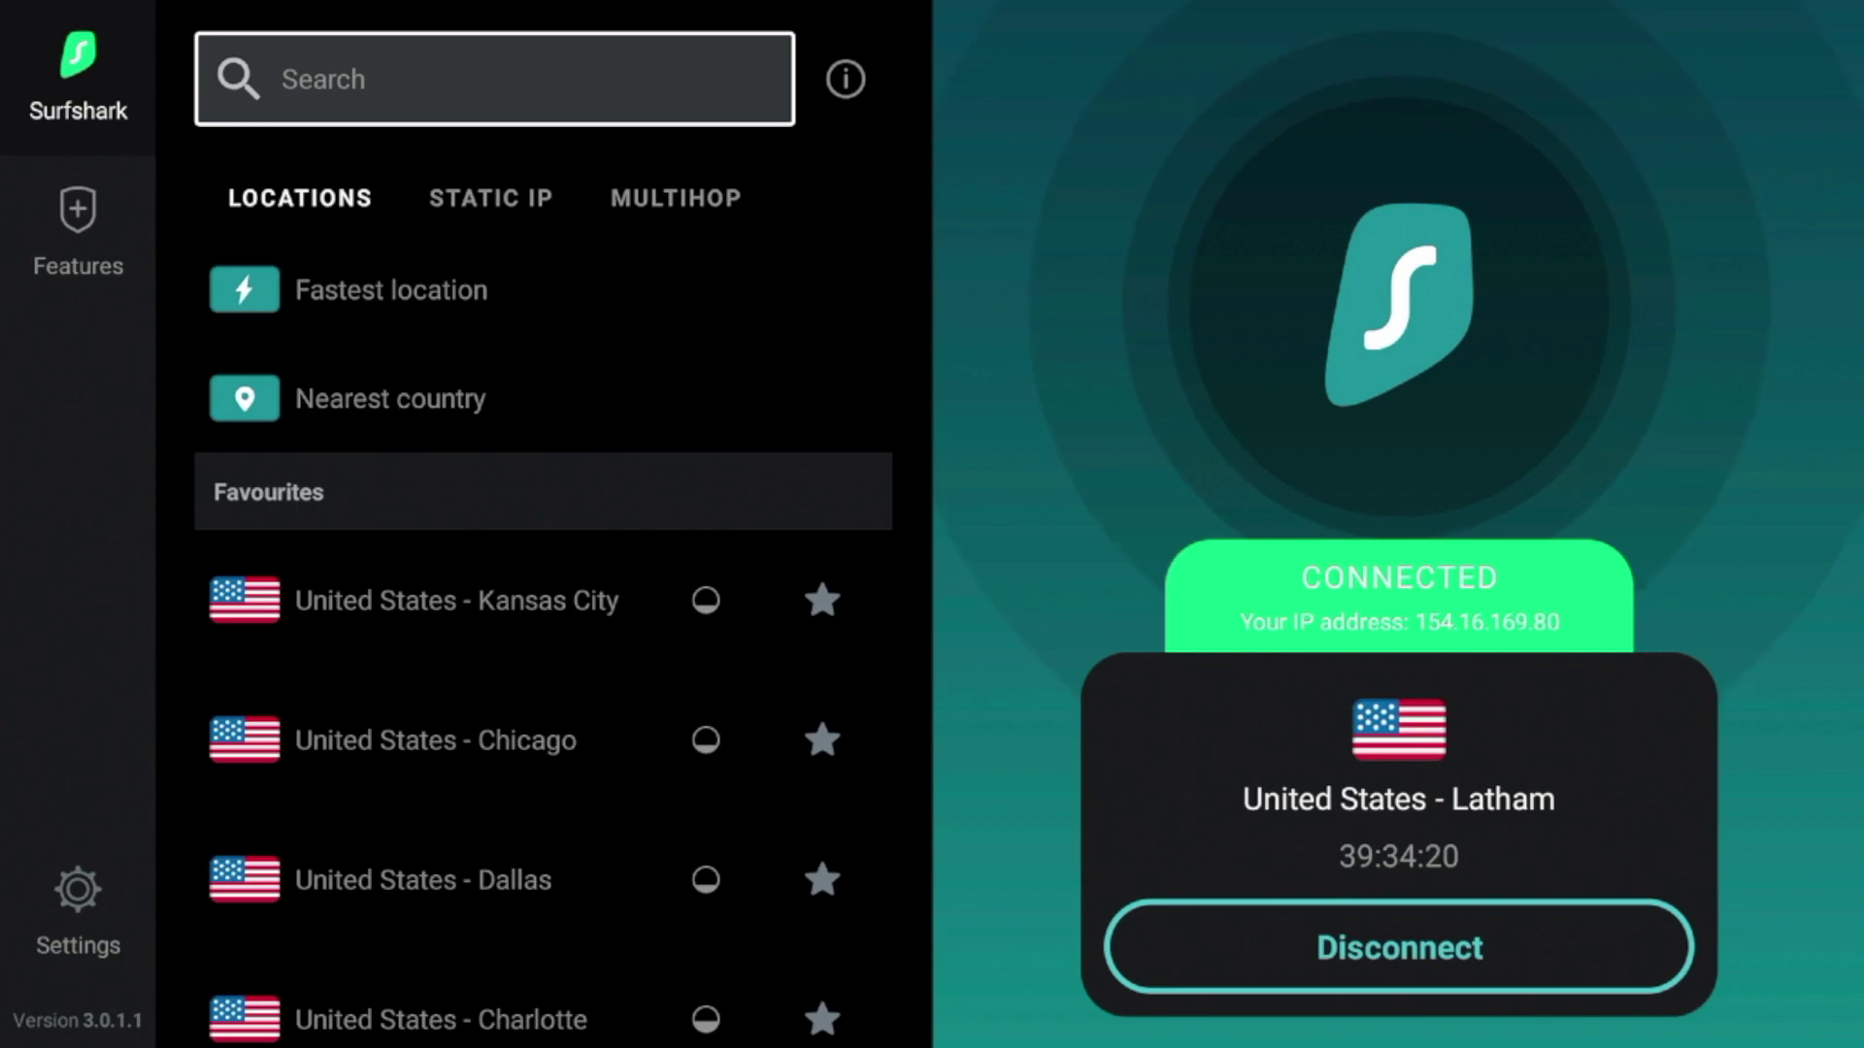
pyautogui.press('Home')
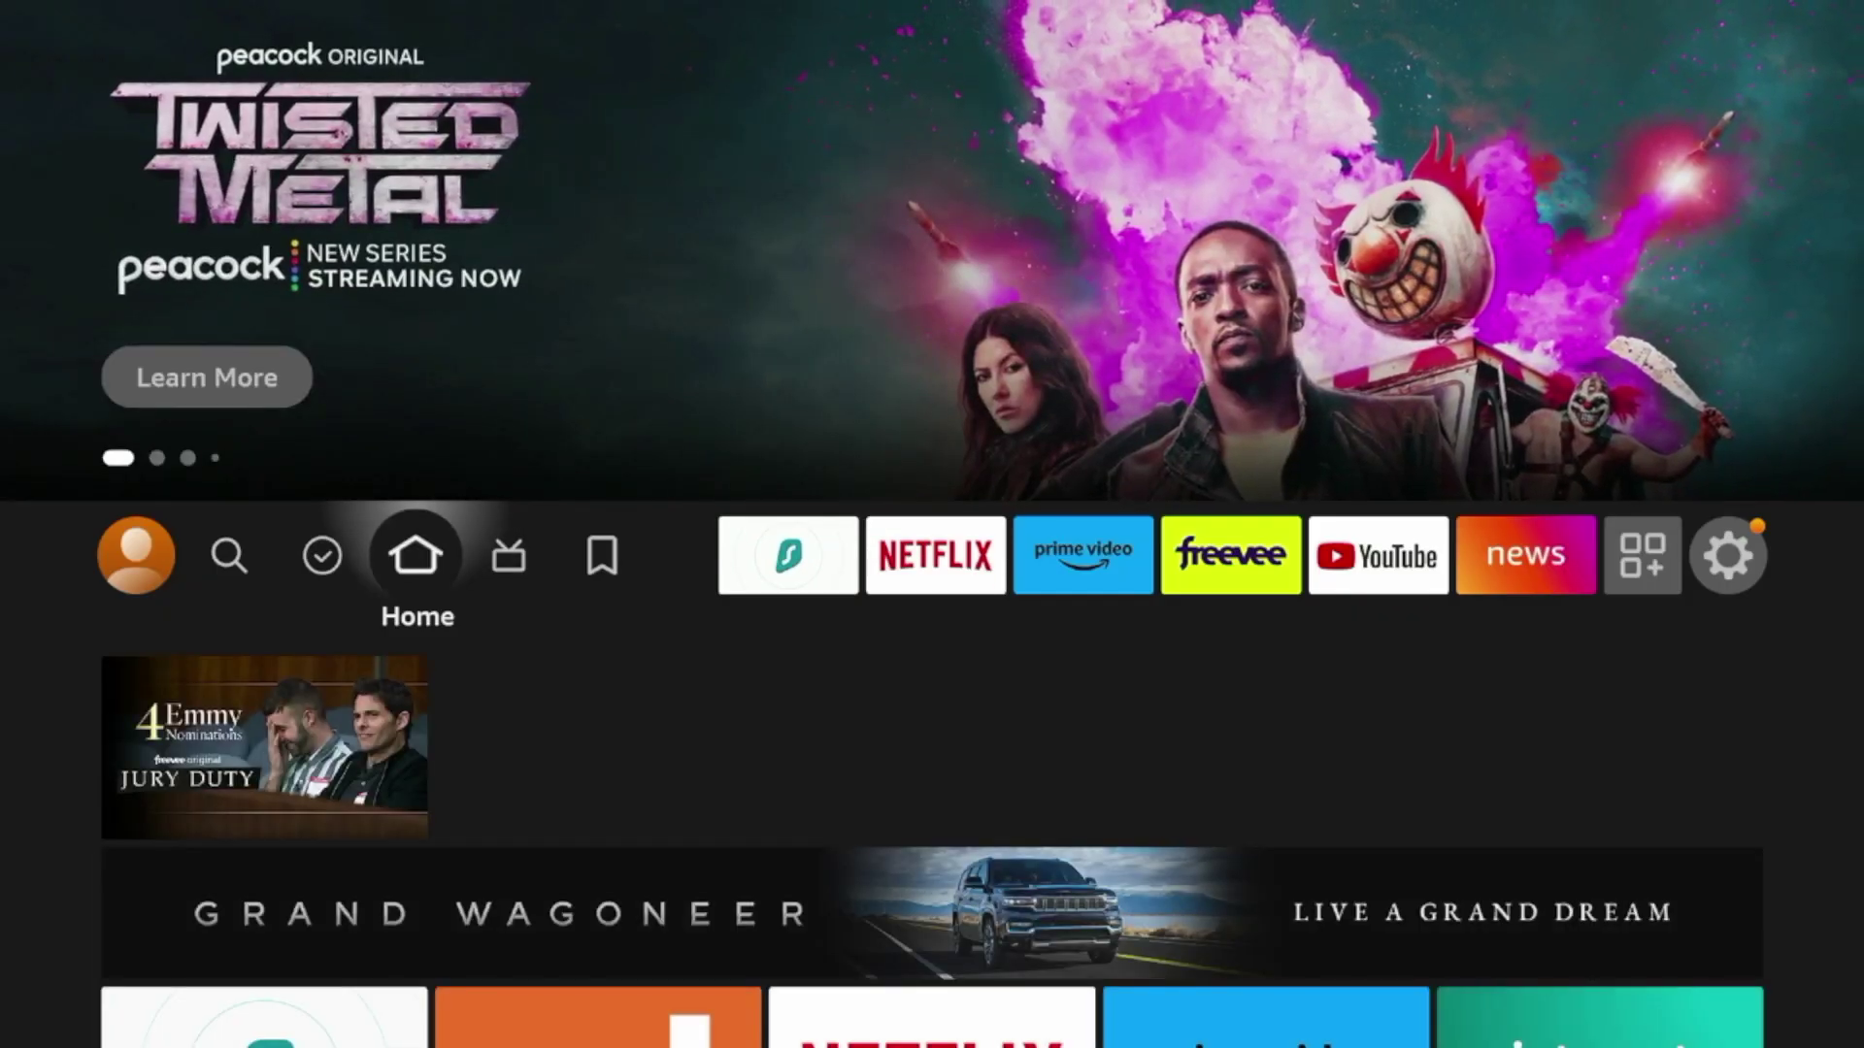
pyautogui.press('Down')
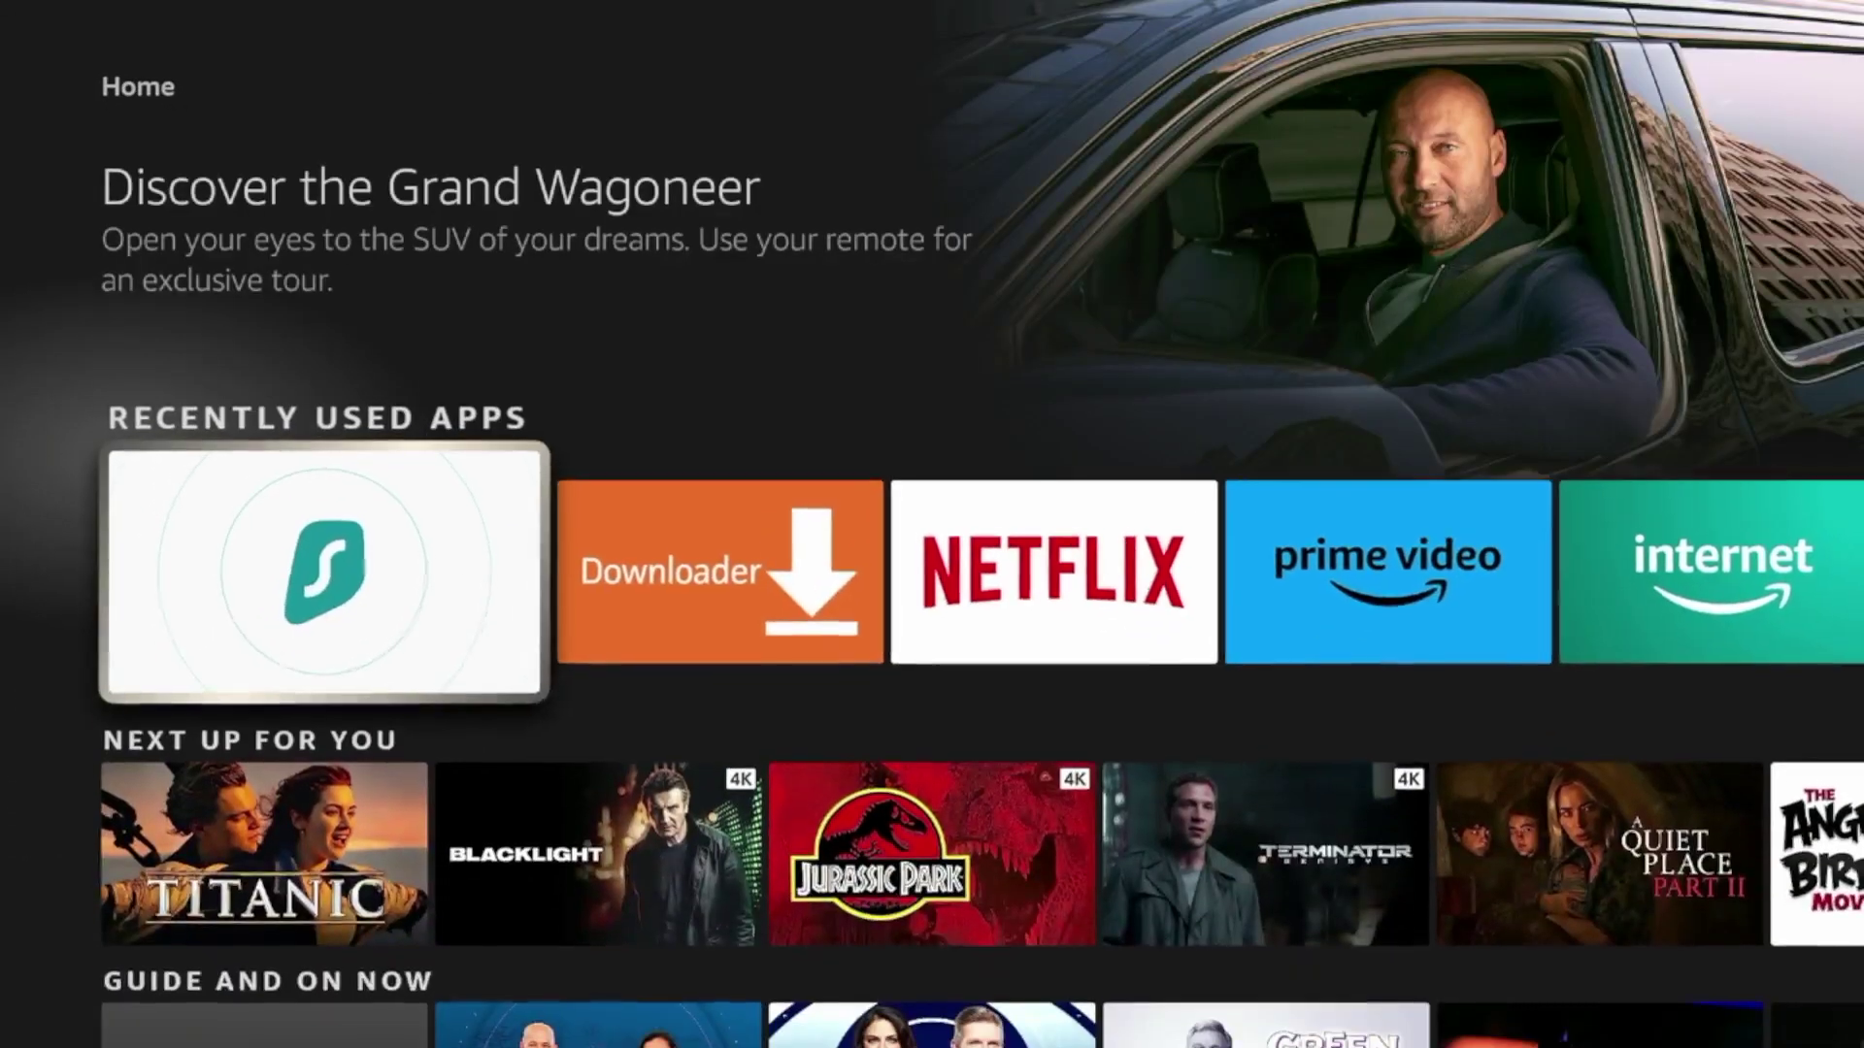
pyautogui.press('Right')
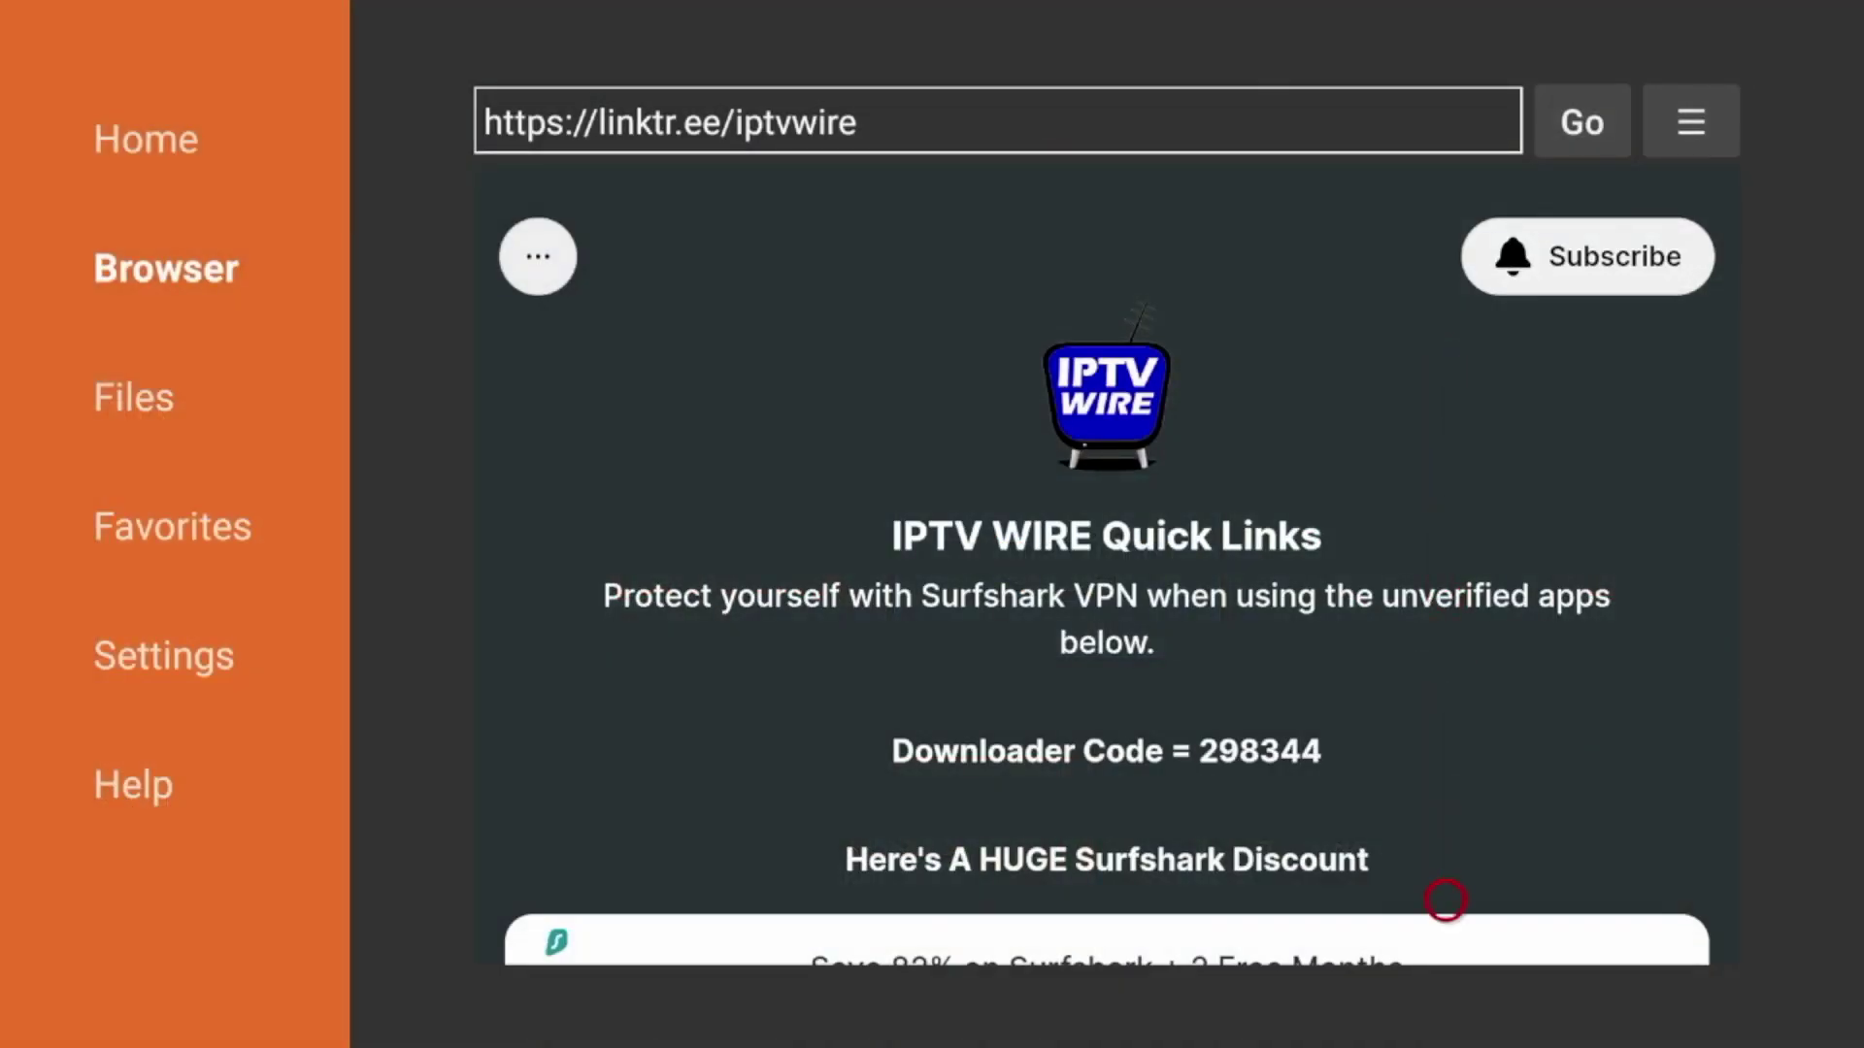
# - Download MX Player Pro 1.51.8 Premium Lite from the Media Players section of the IPTV WIRE page
pyautogui.scroll(-10, 1445, 923)
pyautogui.scroll(-15, 1445, 926)
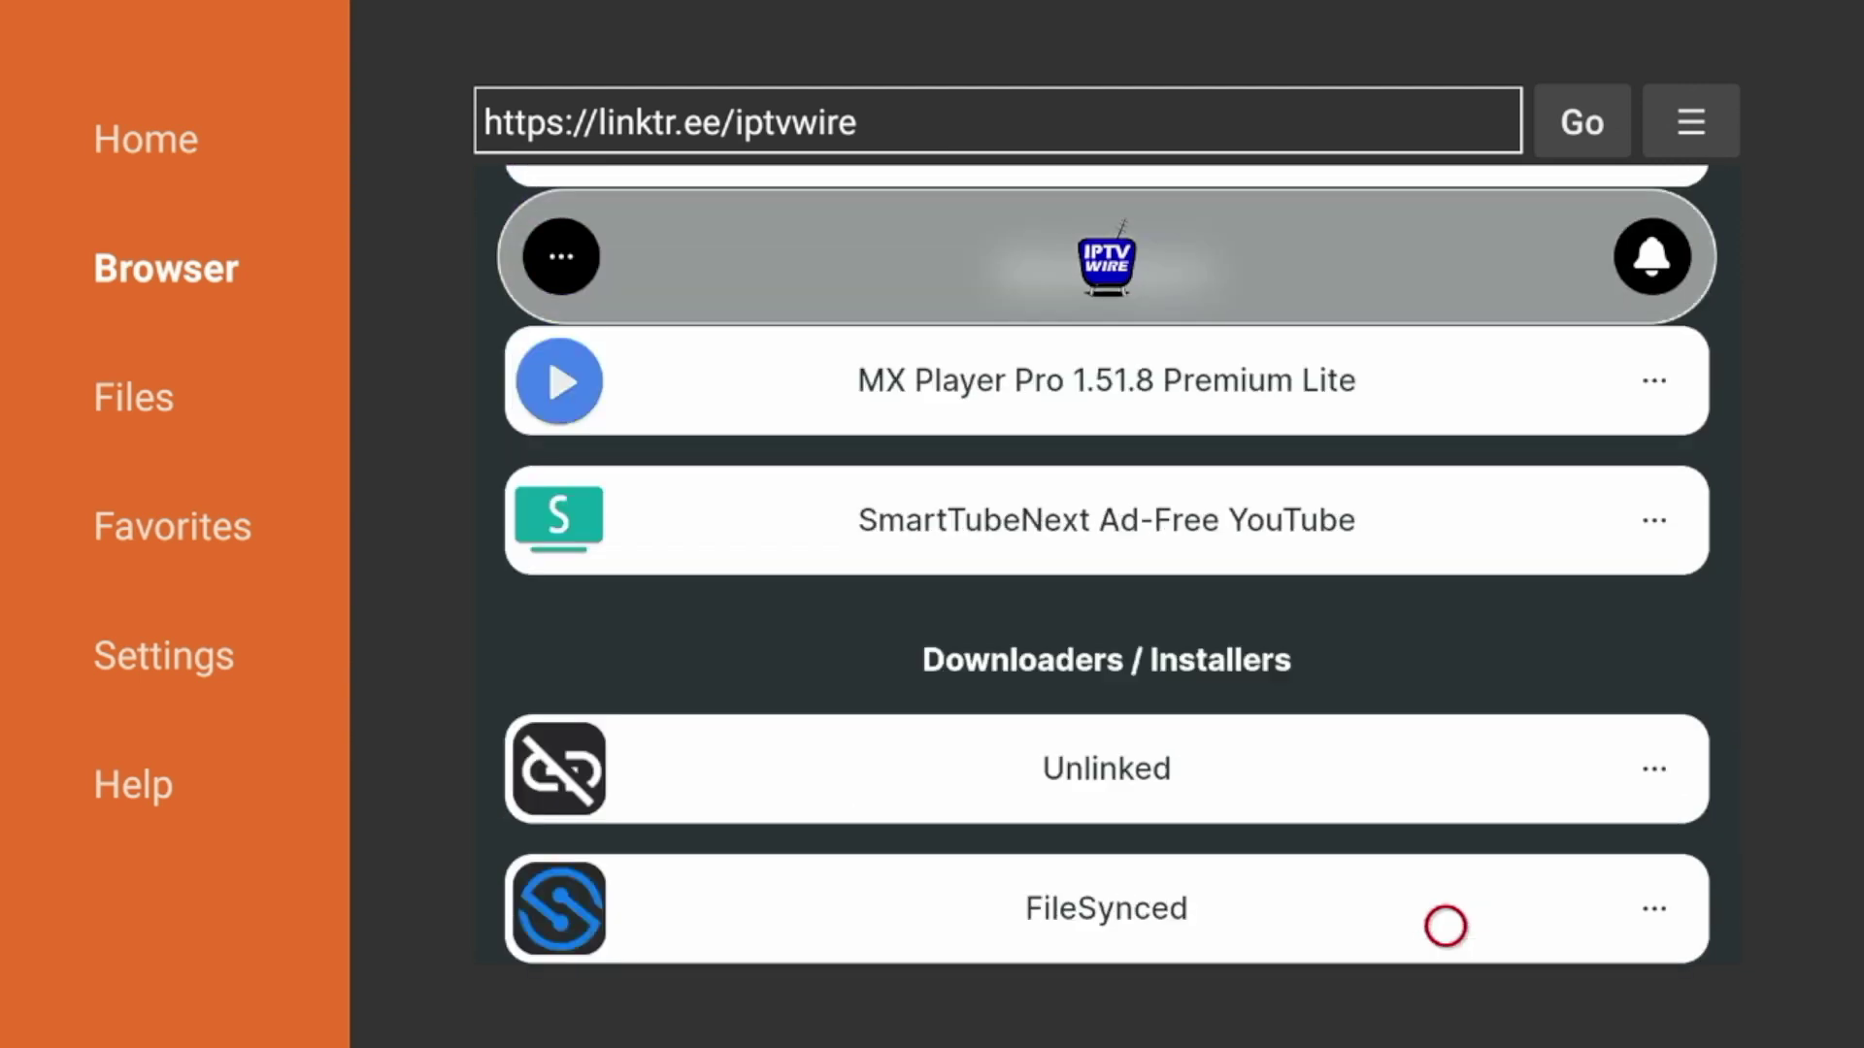
pyautogui.click(1445, 363)
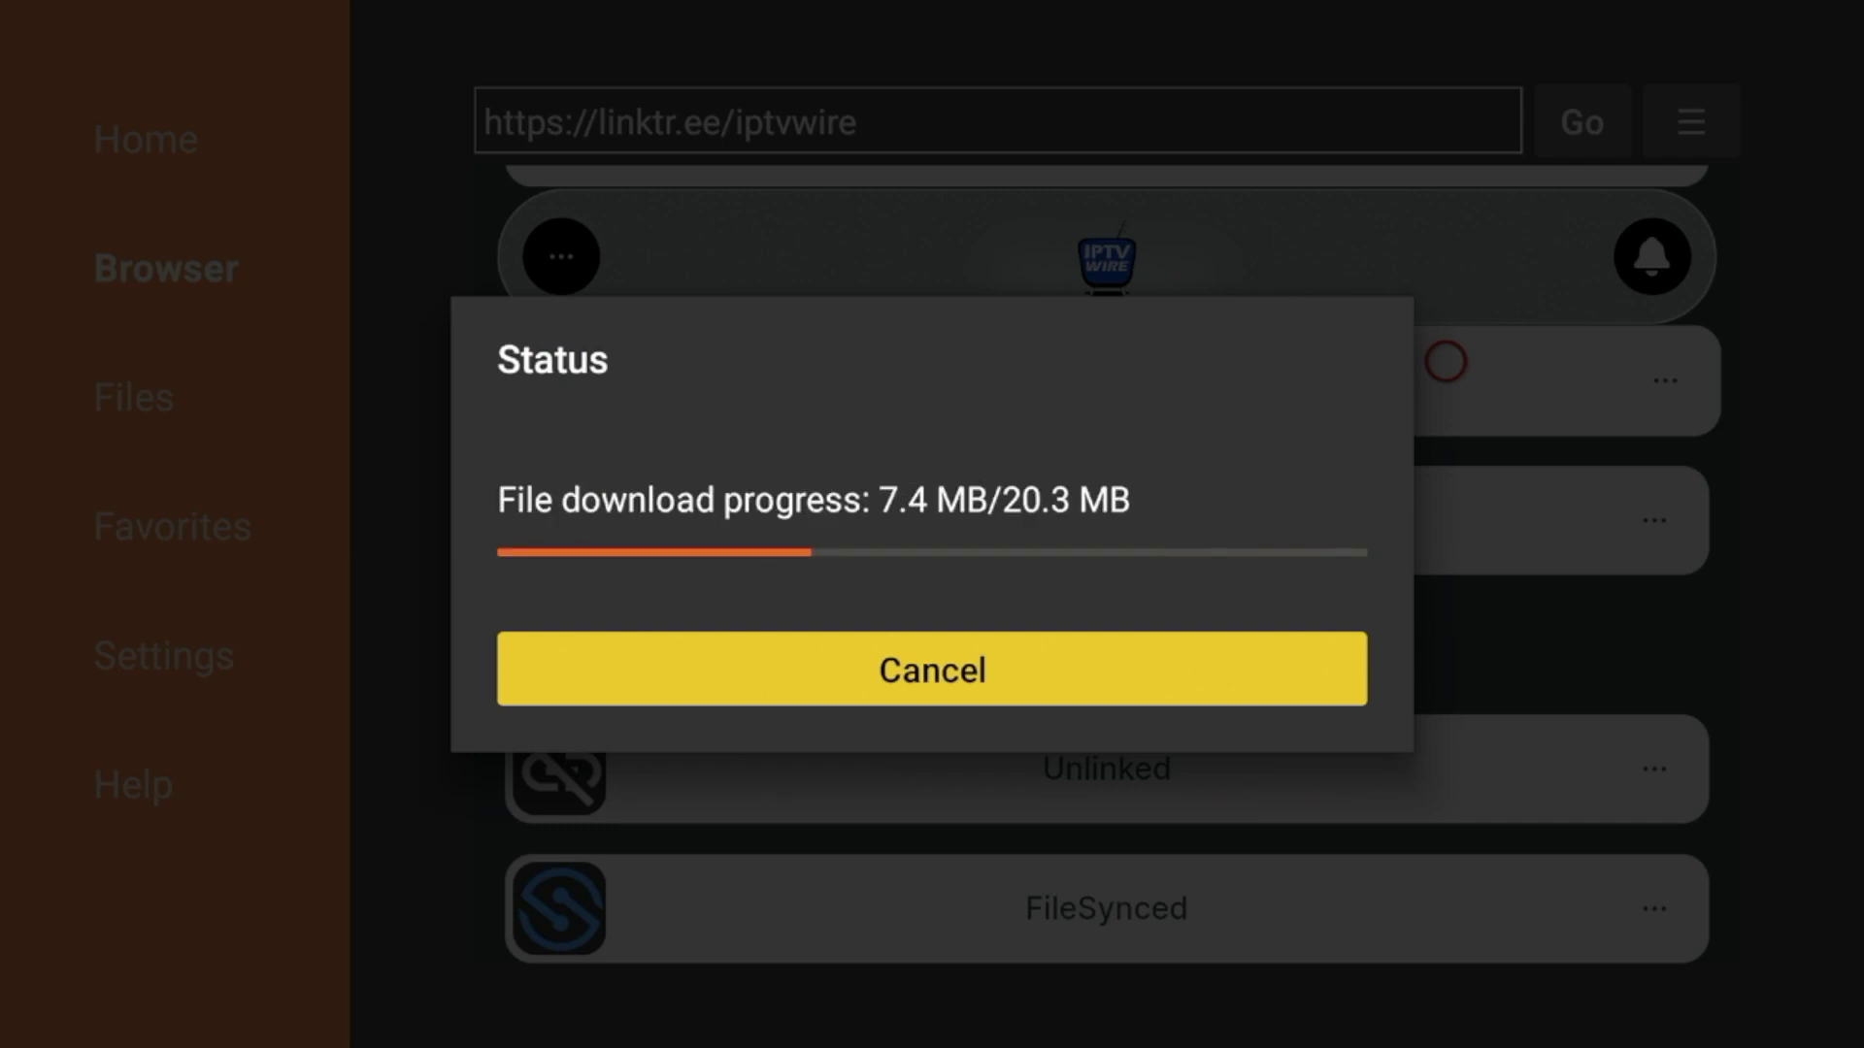
# - Install MX Player Pro and close the installer without launching the app
pyautogui.press('Return')
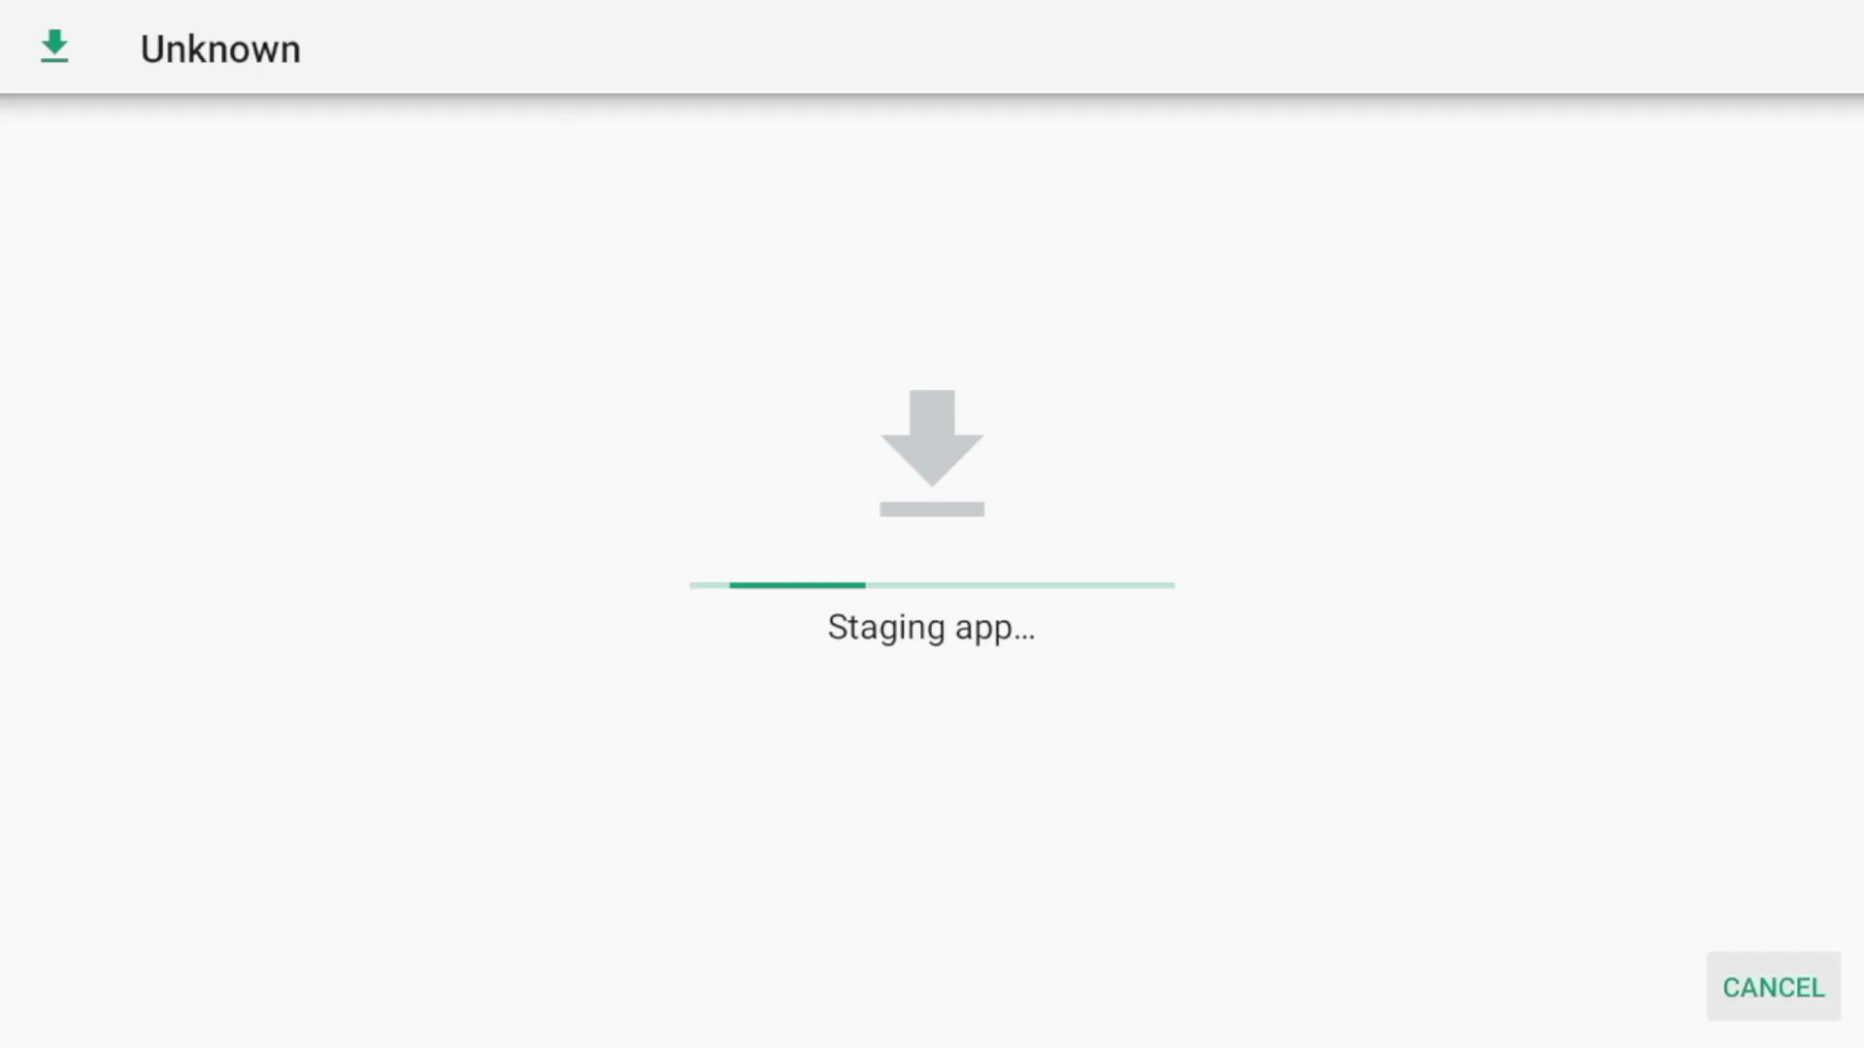
pyautogui.press('Right')
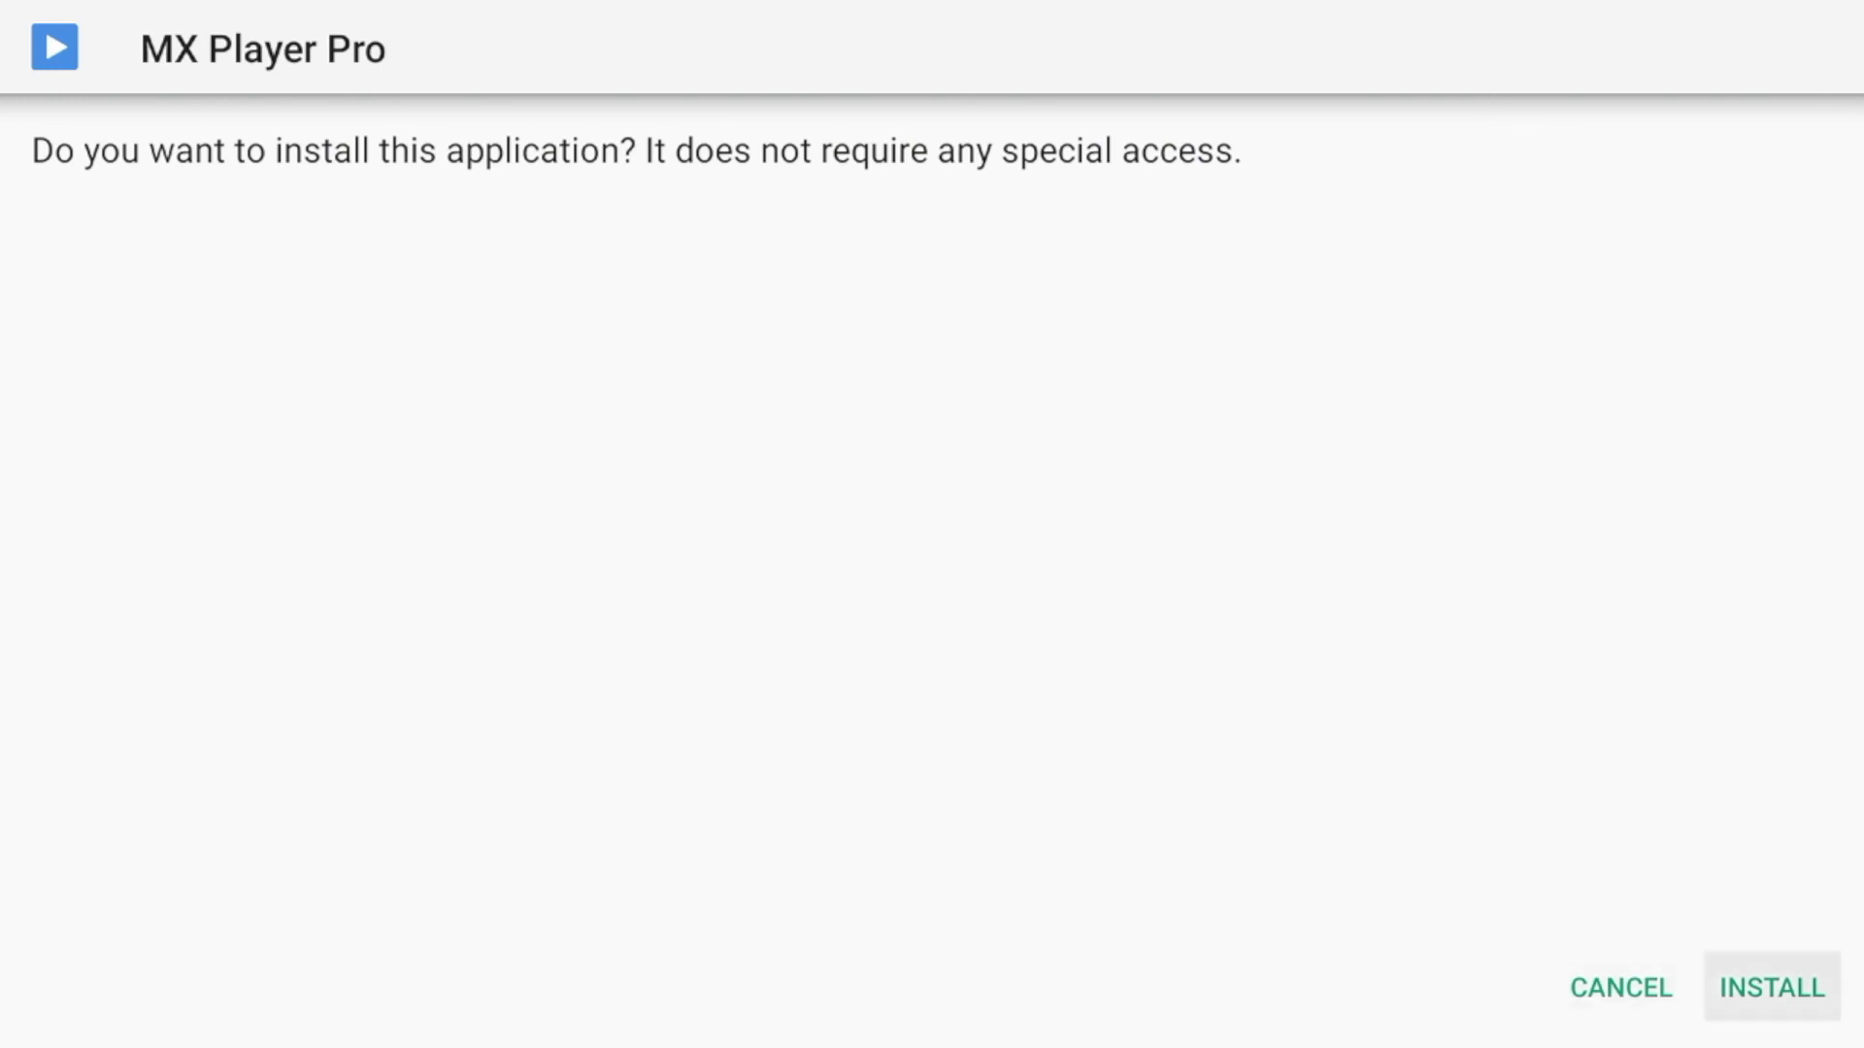
pyautogui.press('Return')
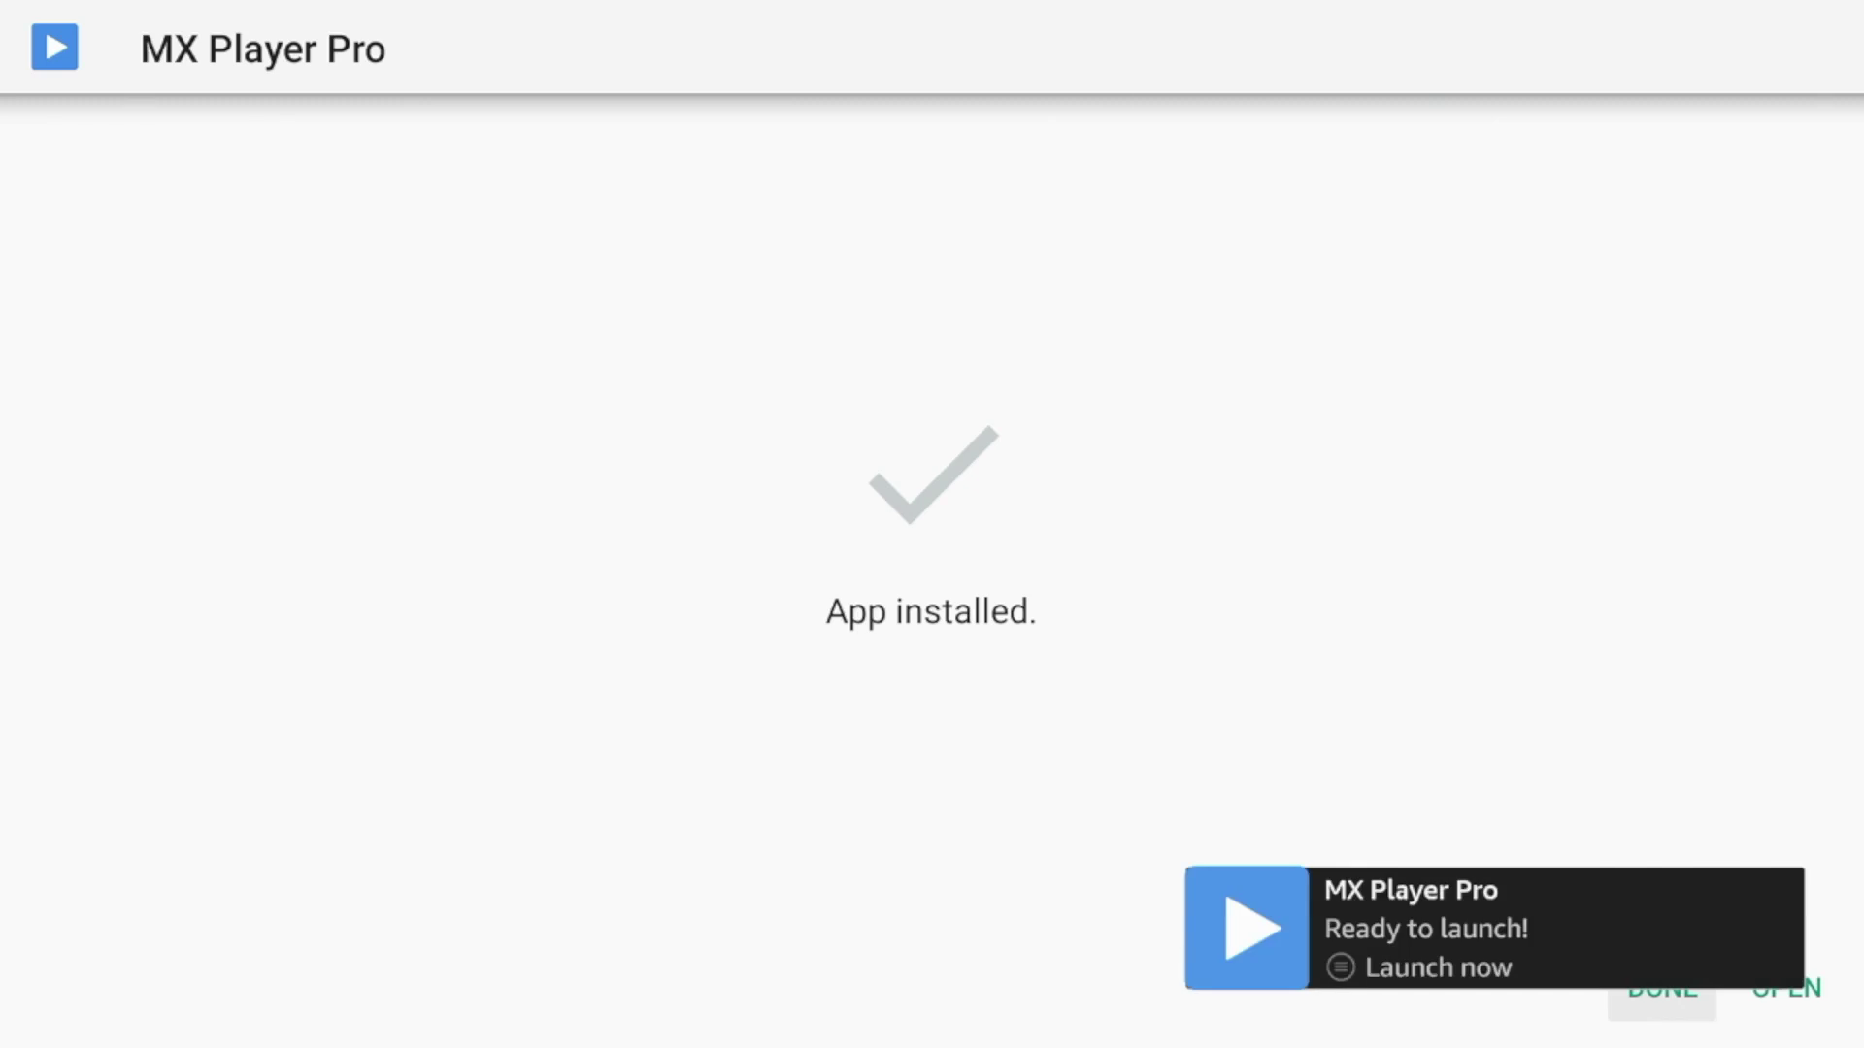
pyautogui.press('Return')
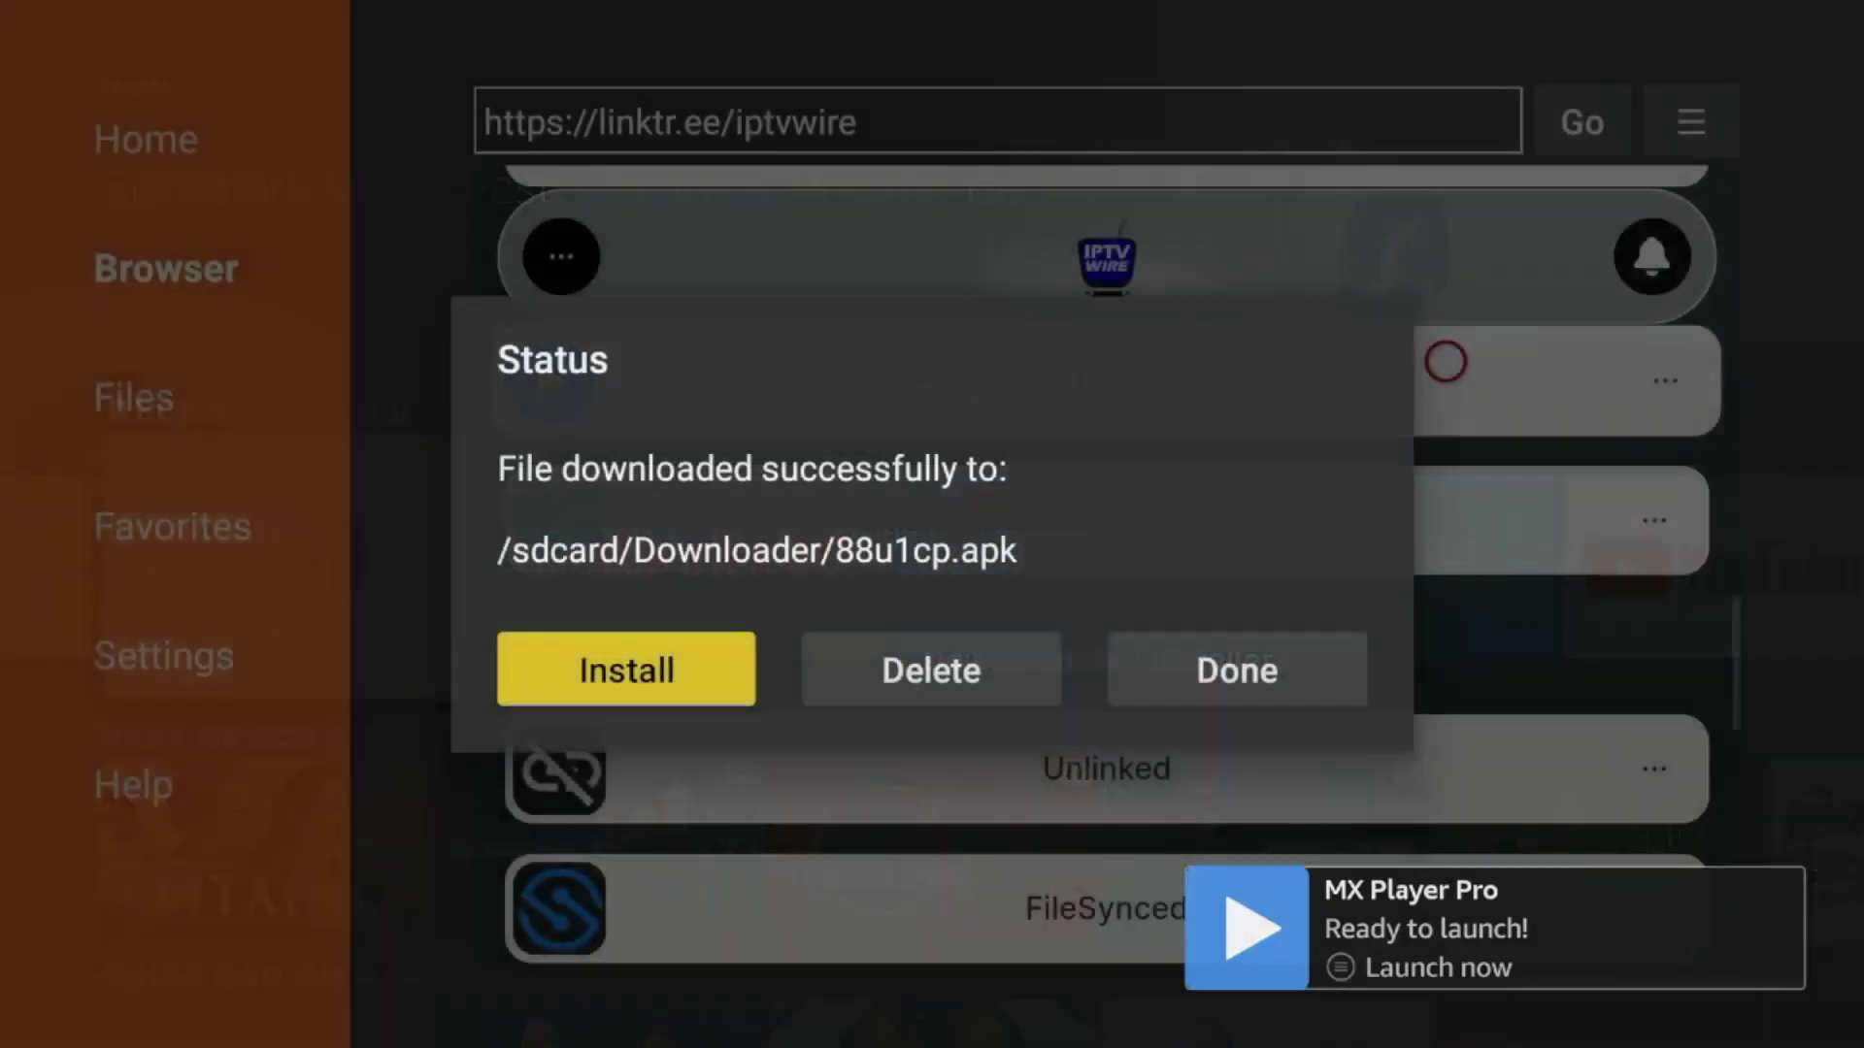
# - Delete the downloaded MX Player Pro installation file, /sdcard/Downloader/88u1cp.apk
pyautogui.press('Right')
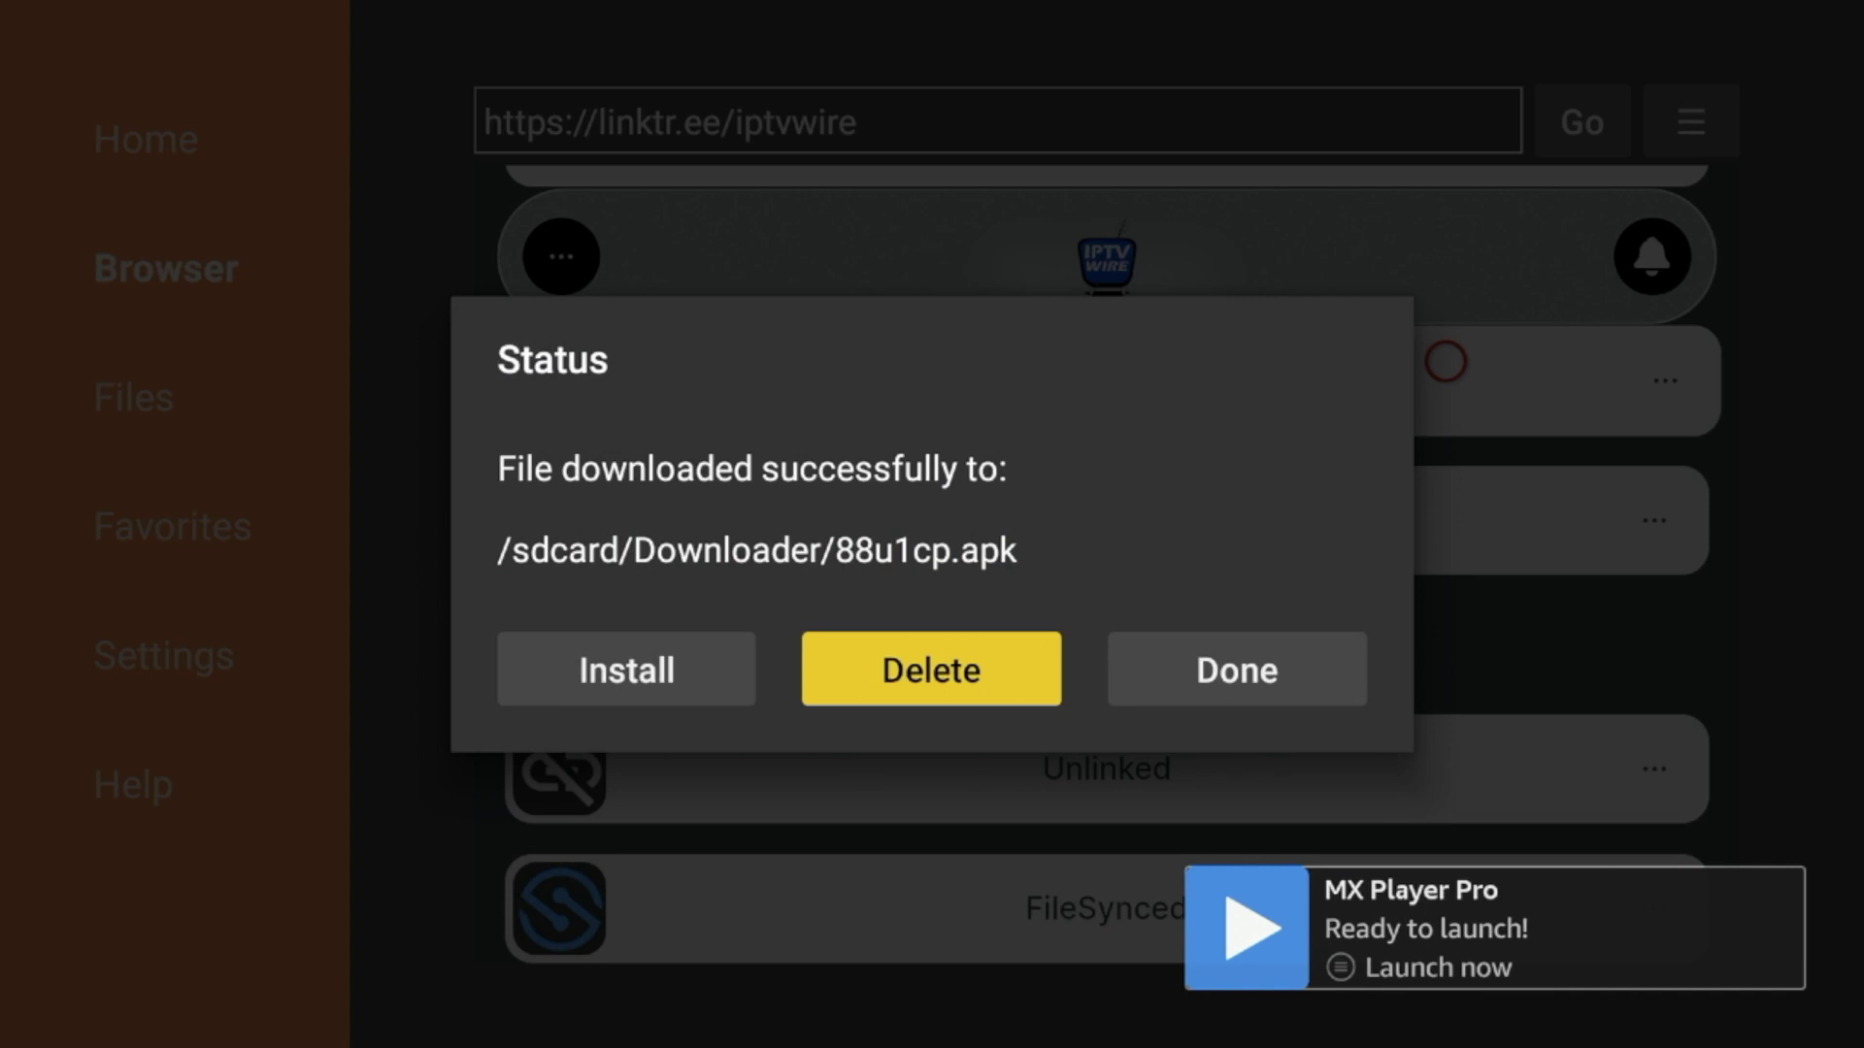
pyautogui.press('Return')
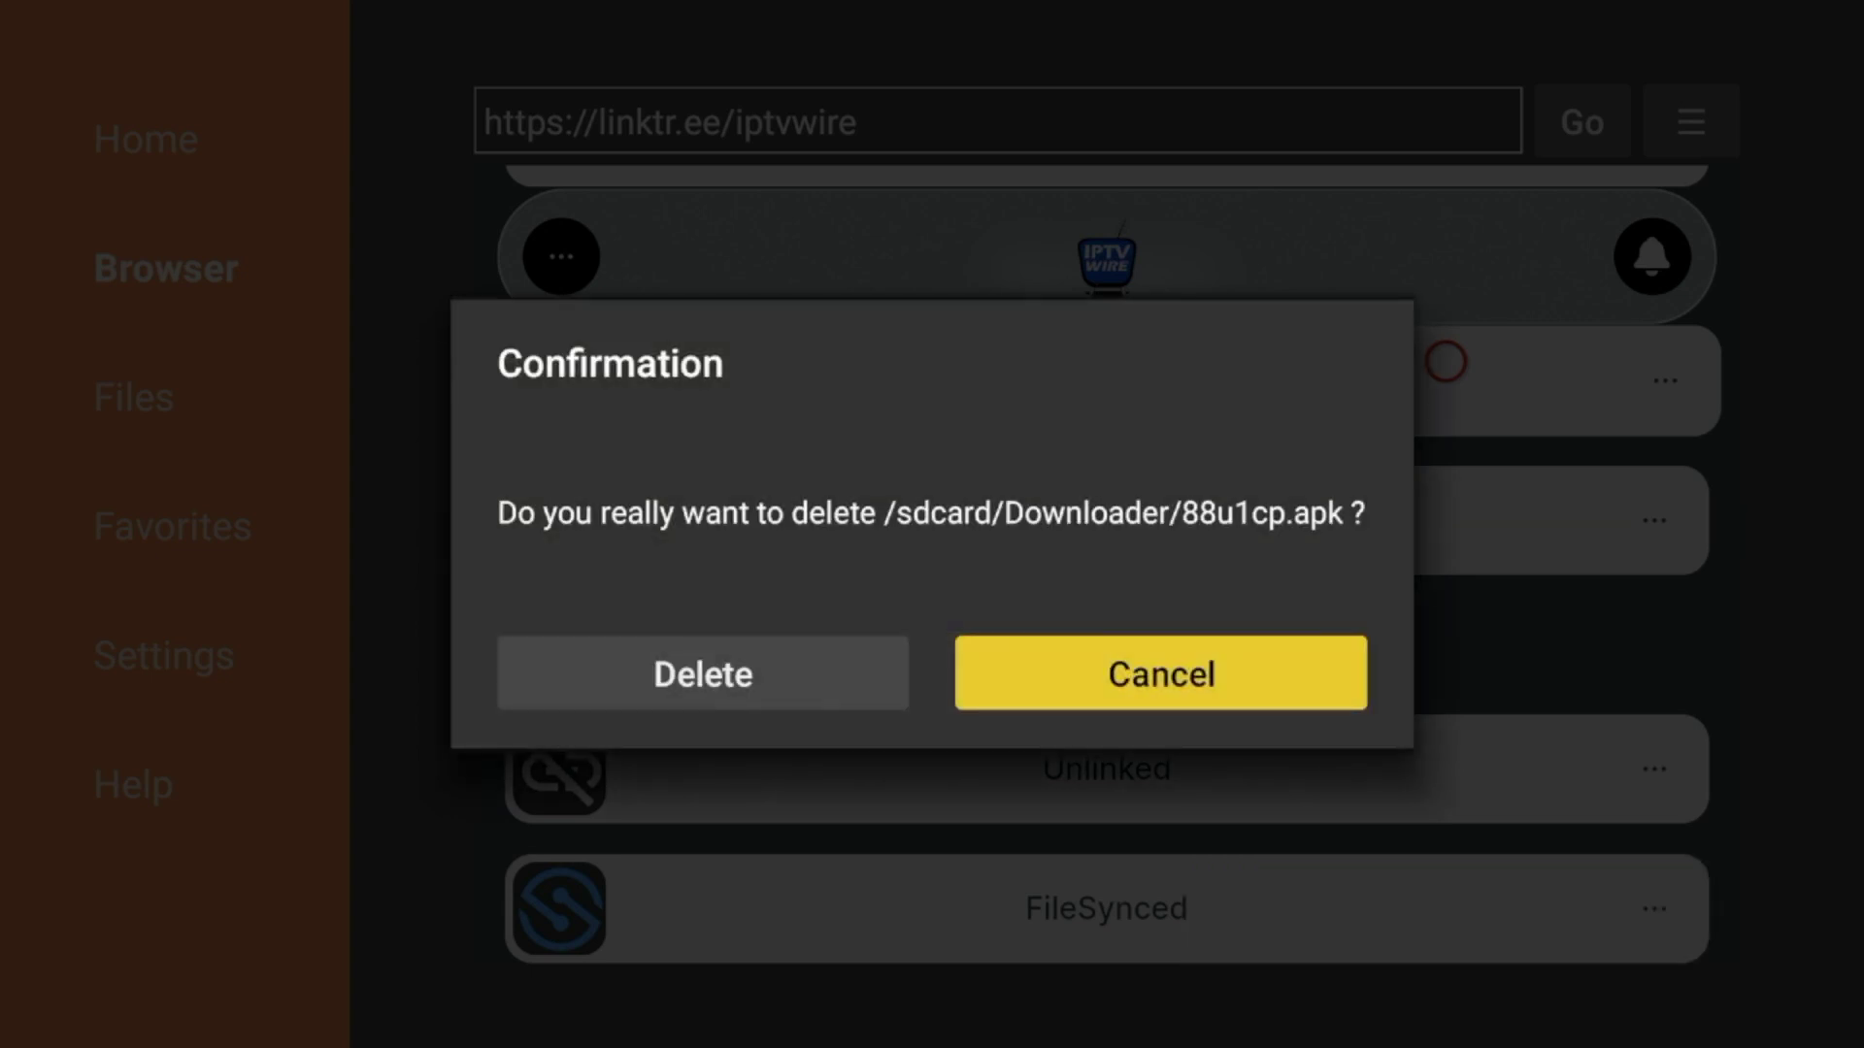
pyautogui.press('Left')
pyautogui.press('Return')
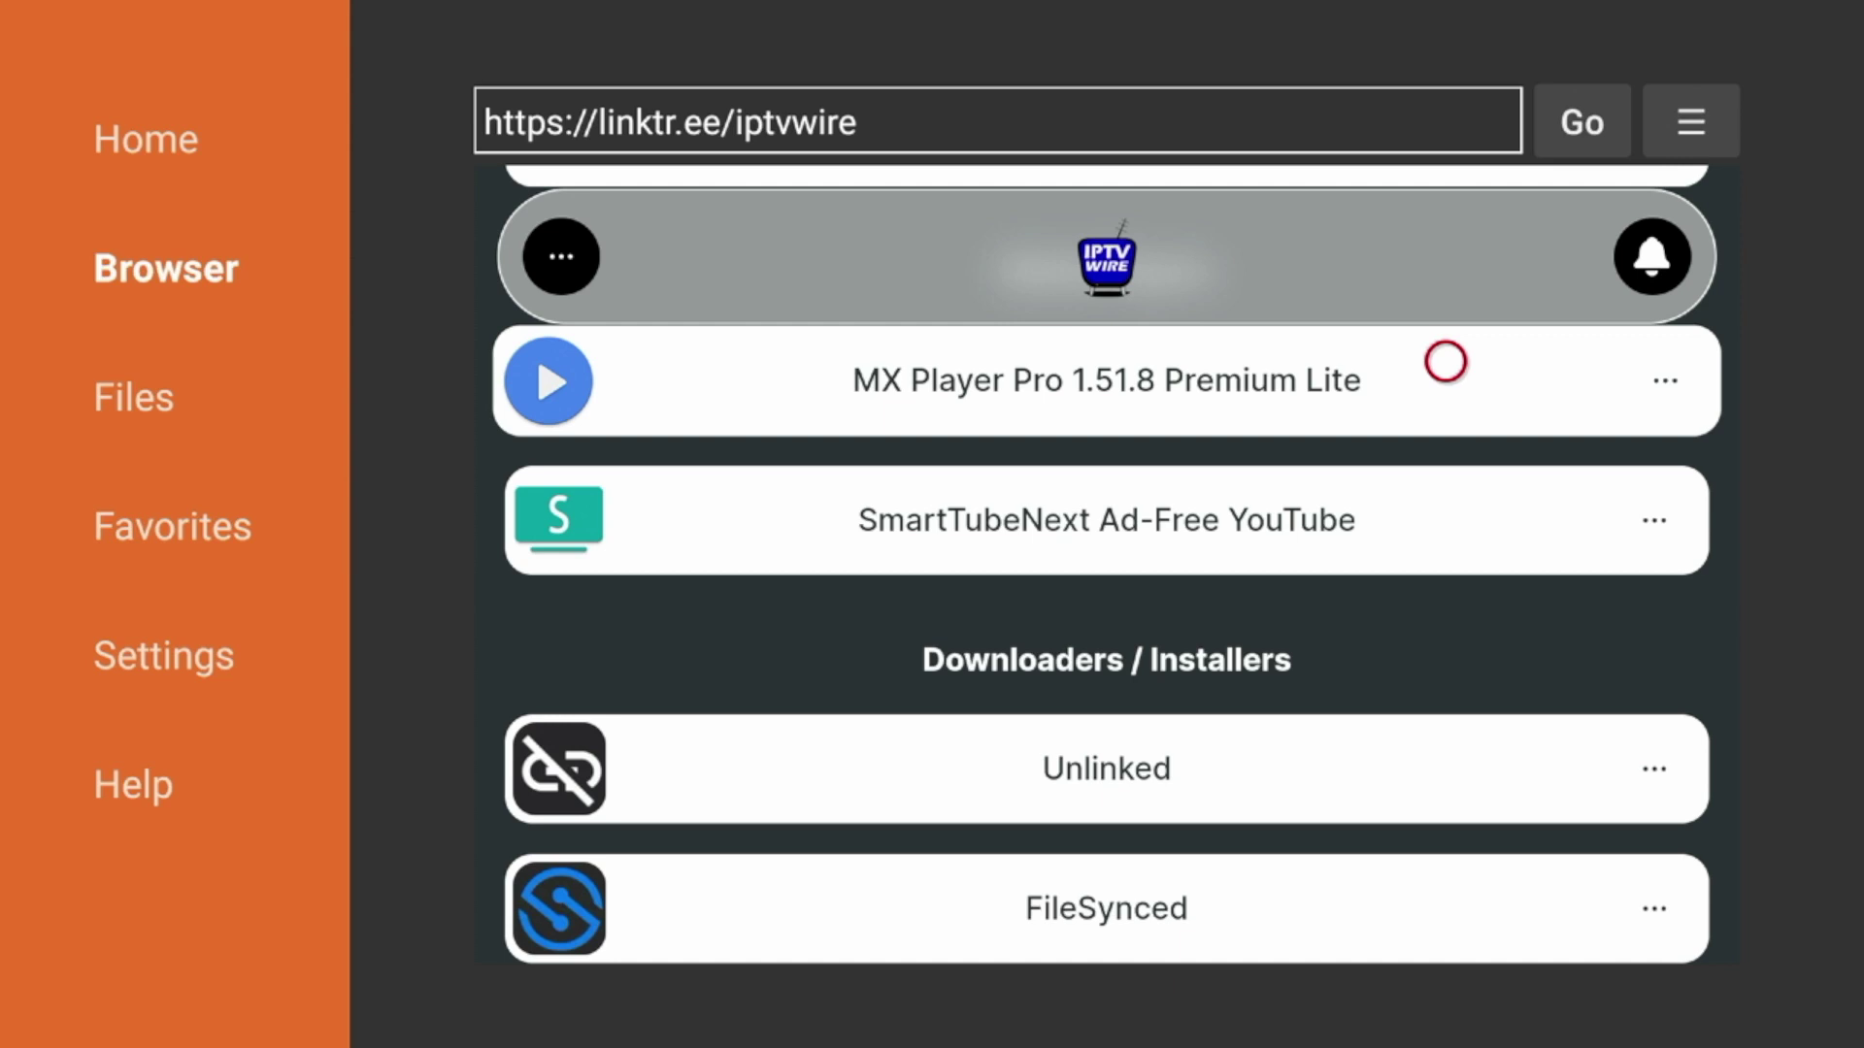
# - Show the Your Apps & Channels library and go to the Downloader tile
pyautogui.press('Home')
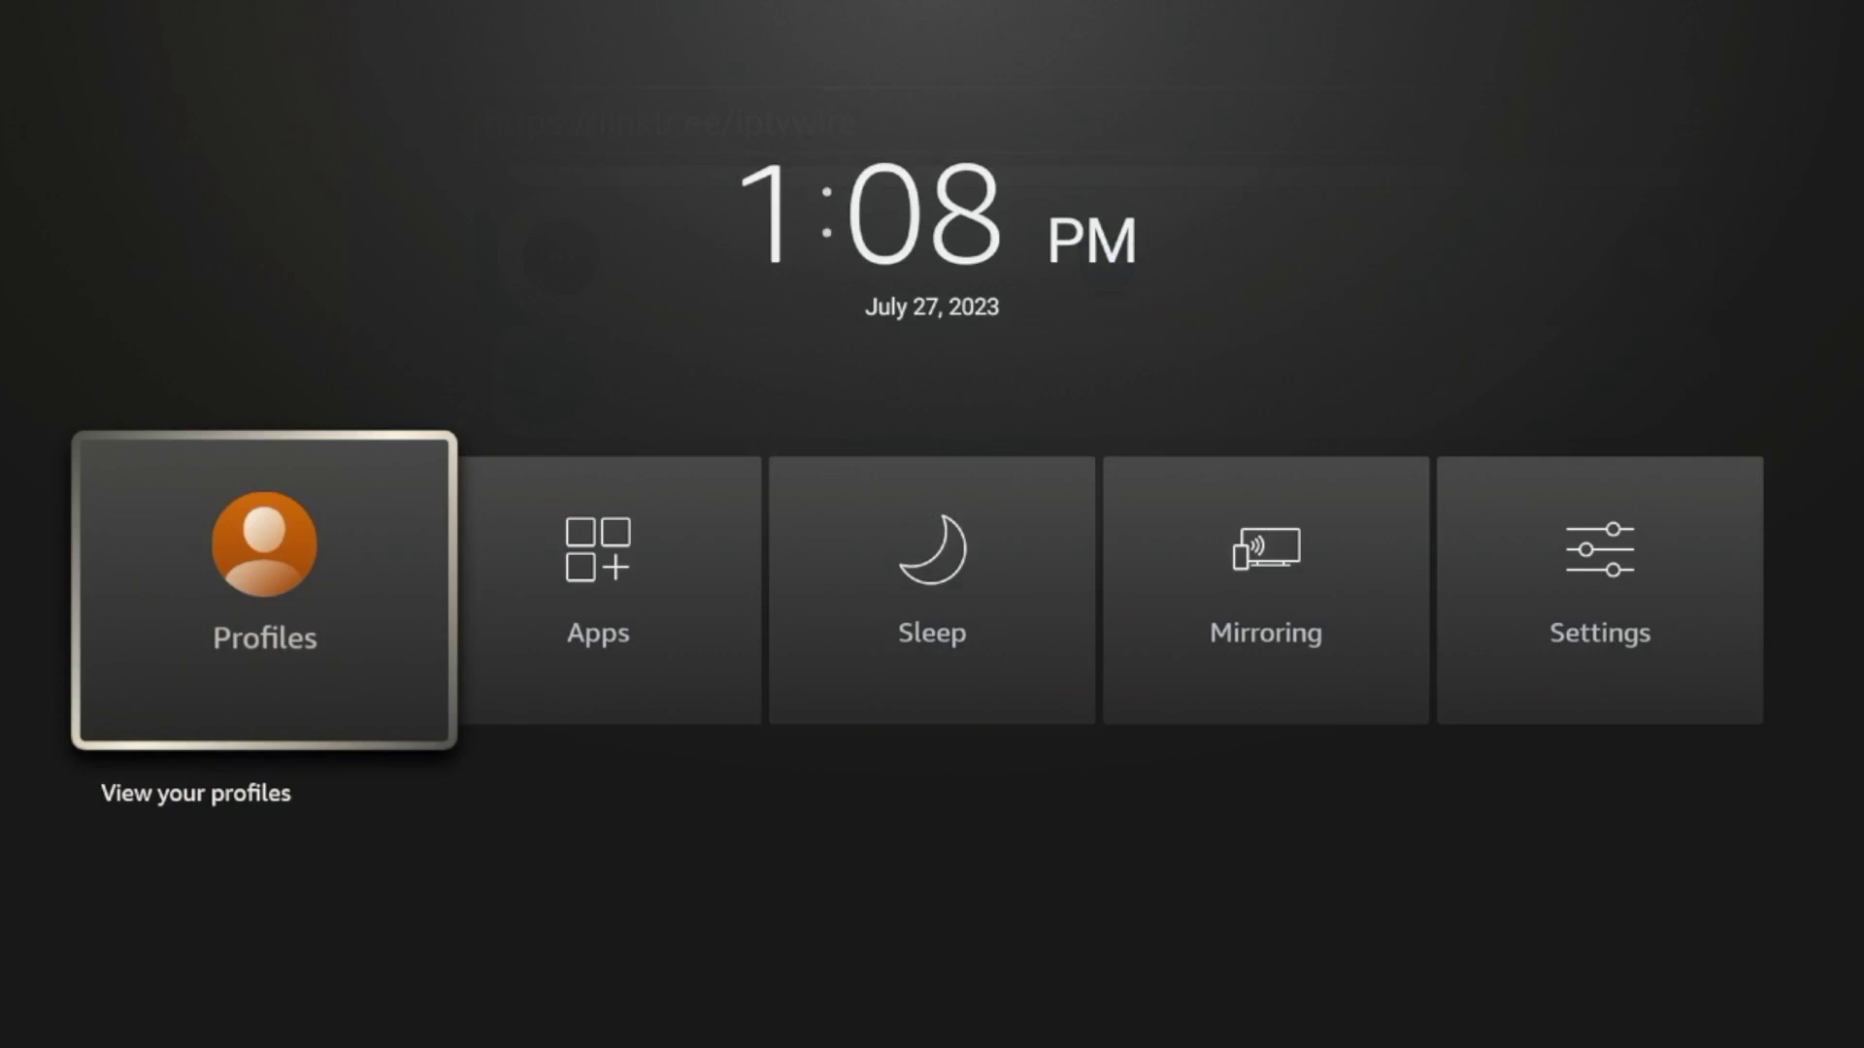
pyautogui.press('Right')
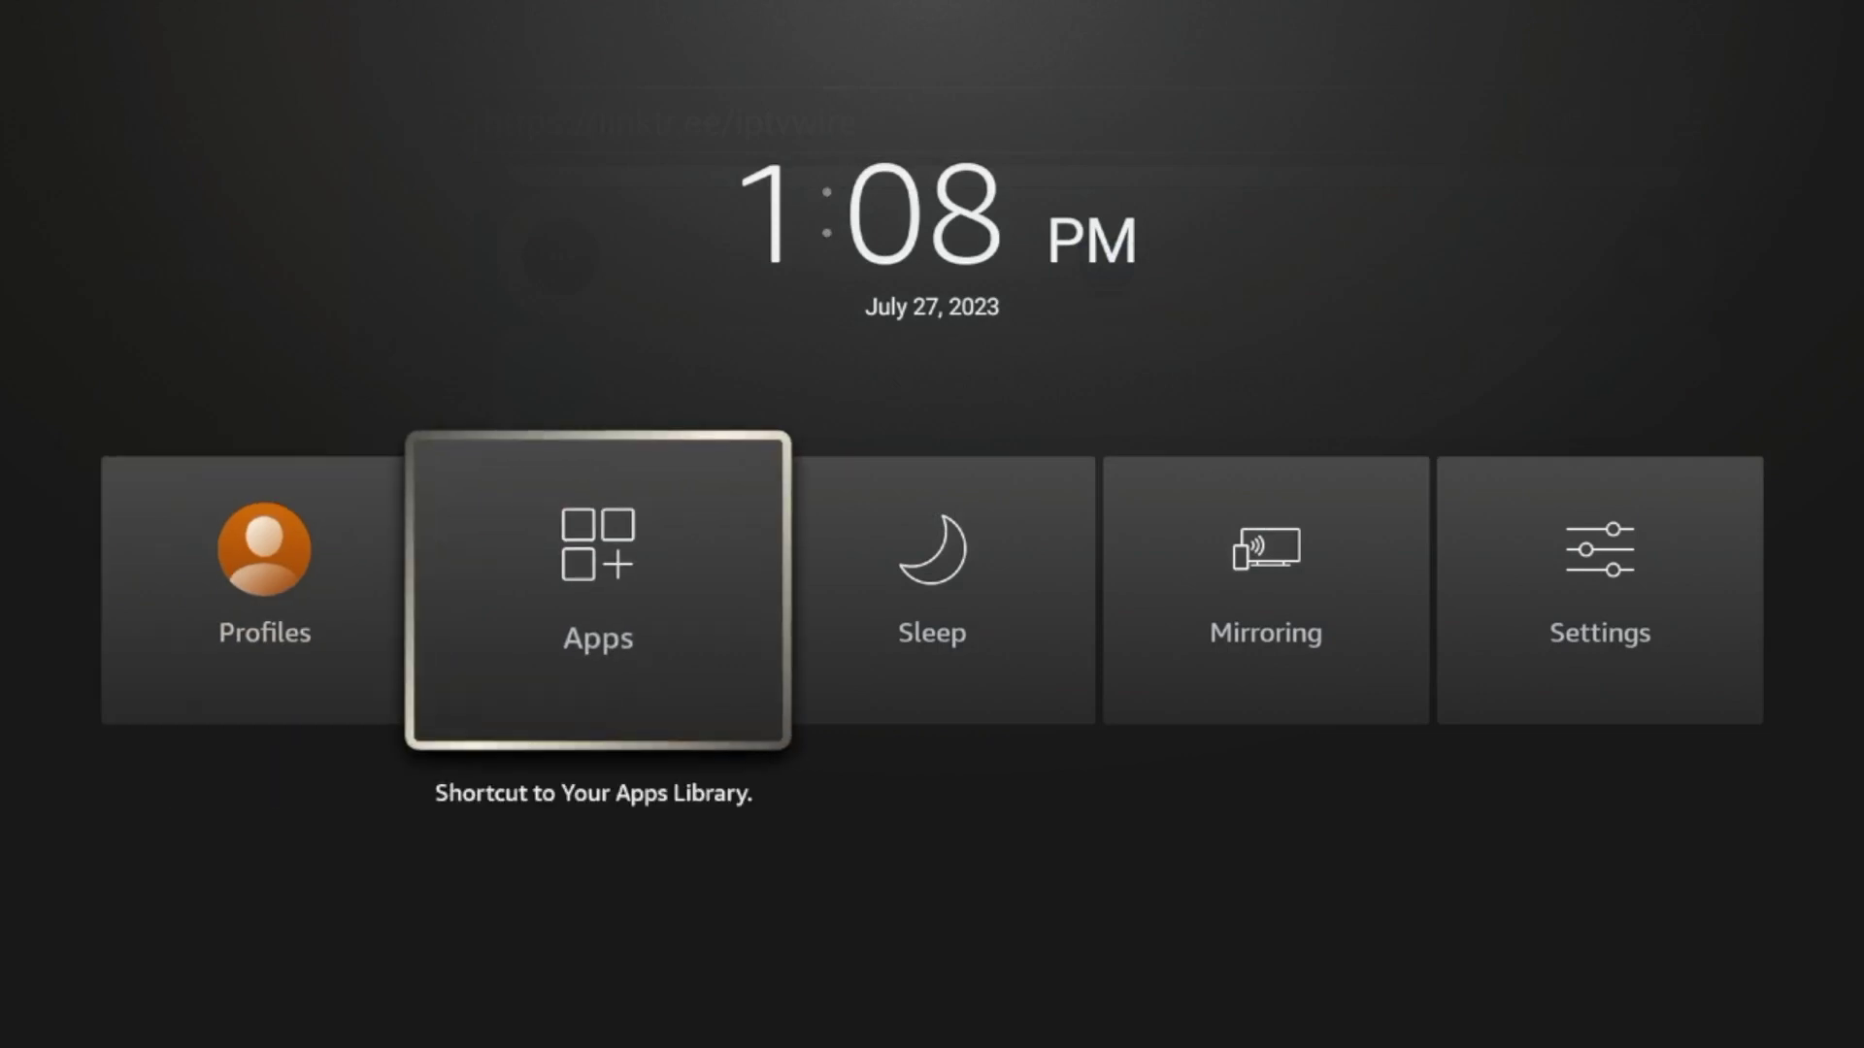
pyautogui.press('Return')
pyautogui.press('Down')
pyautogui.press('Down')
pyautogui.press('Down')
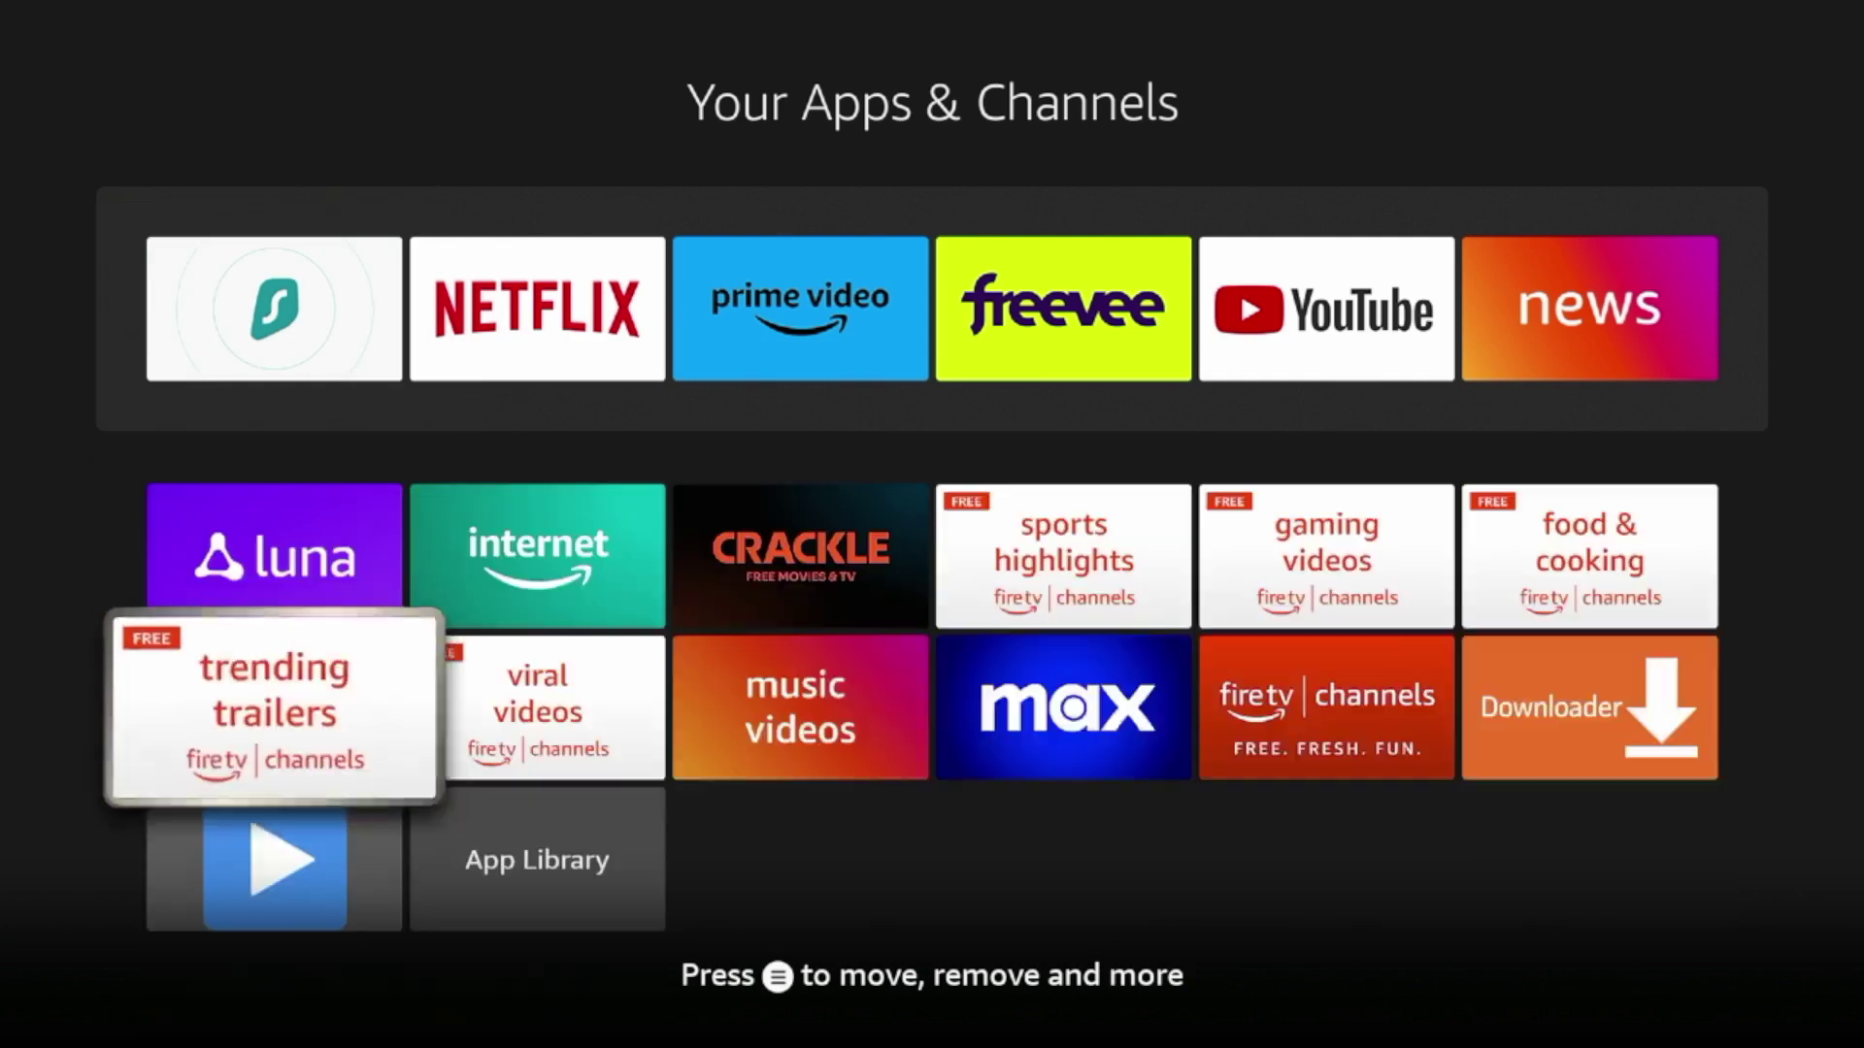
pyautogui.press('Right')
pyautogui.press('Right')
pyautogui.press('Right')
pyautogui.press('Right')
pyautogui.press('Right')
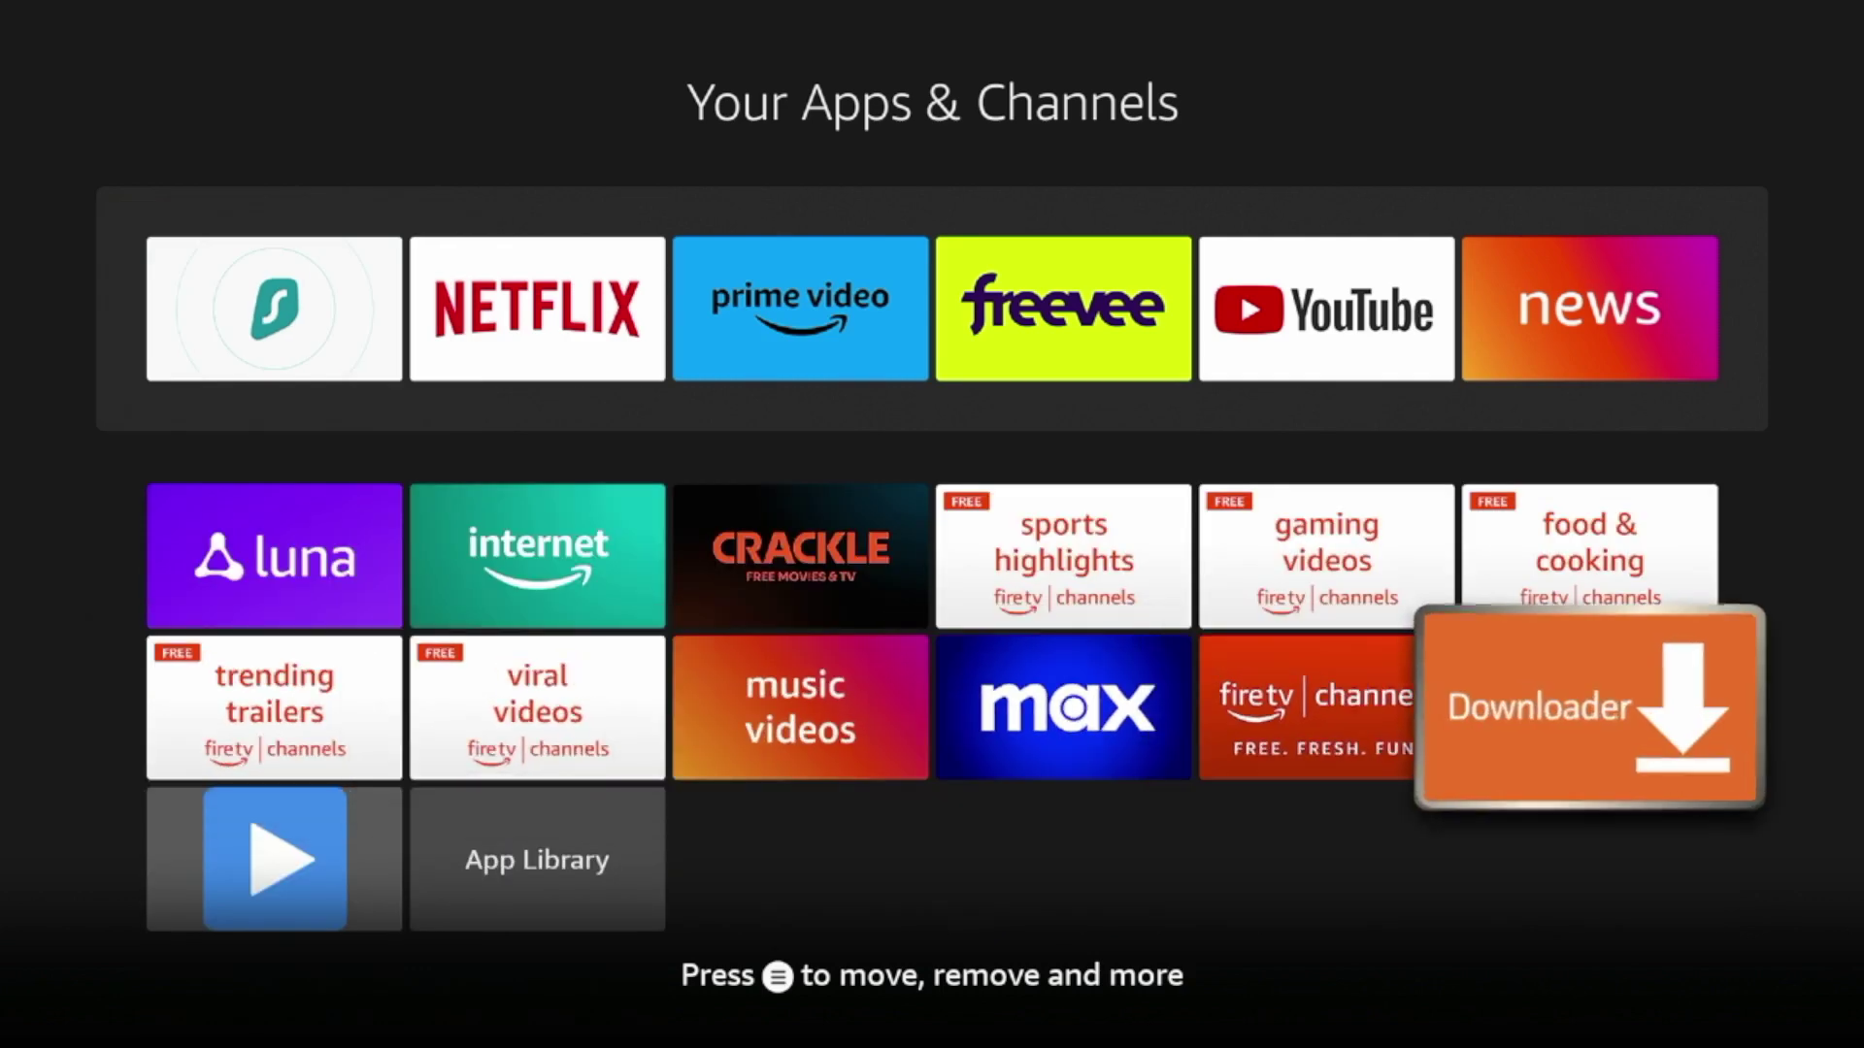
pyautogui.press('Right')
pyautogui.press('Up')
pyautogui.press('Right')
pyautogui.press('Right')
pyautogui.press('Right')
pyautogui.press('Right')
pyautogui.press('Right')
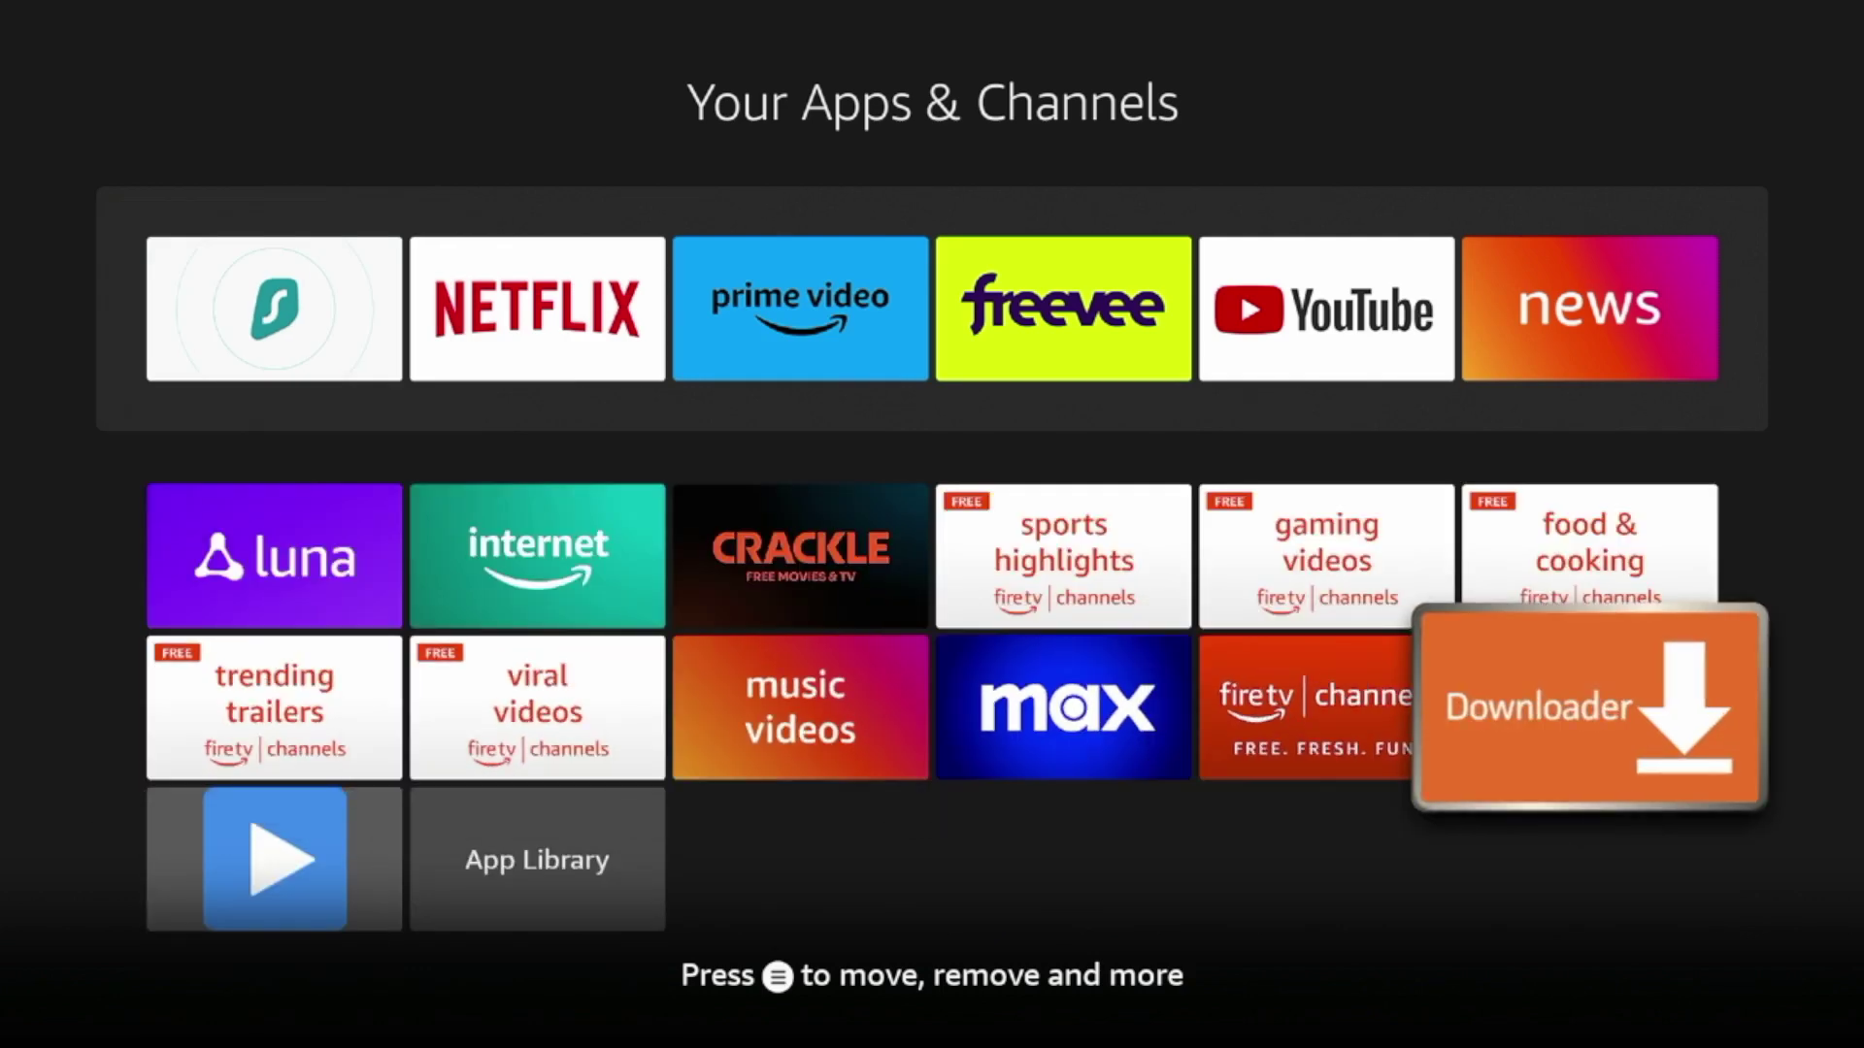
pyautogui.press('Left')
pyautogui.press('Left')
pyautogui.press('Left')
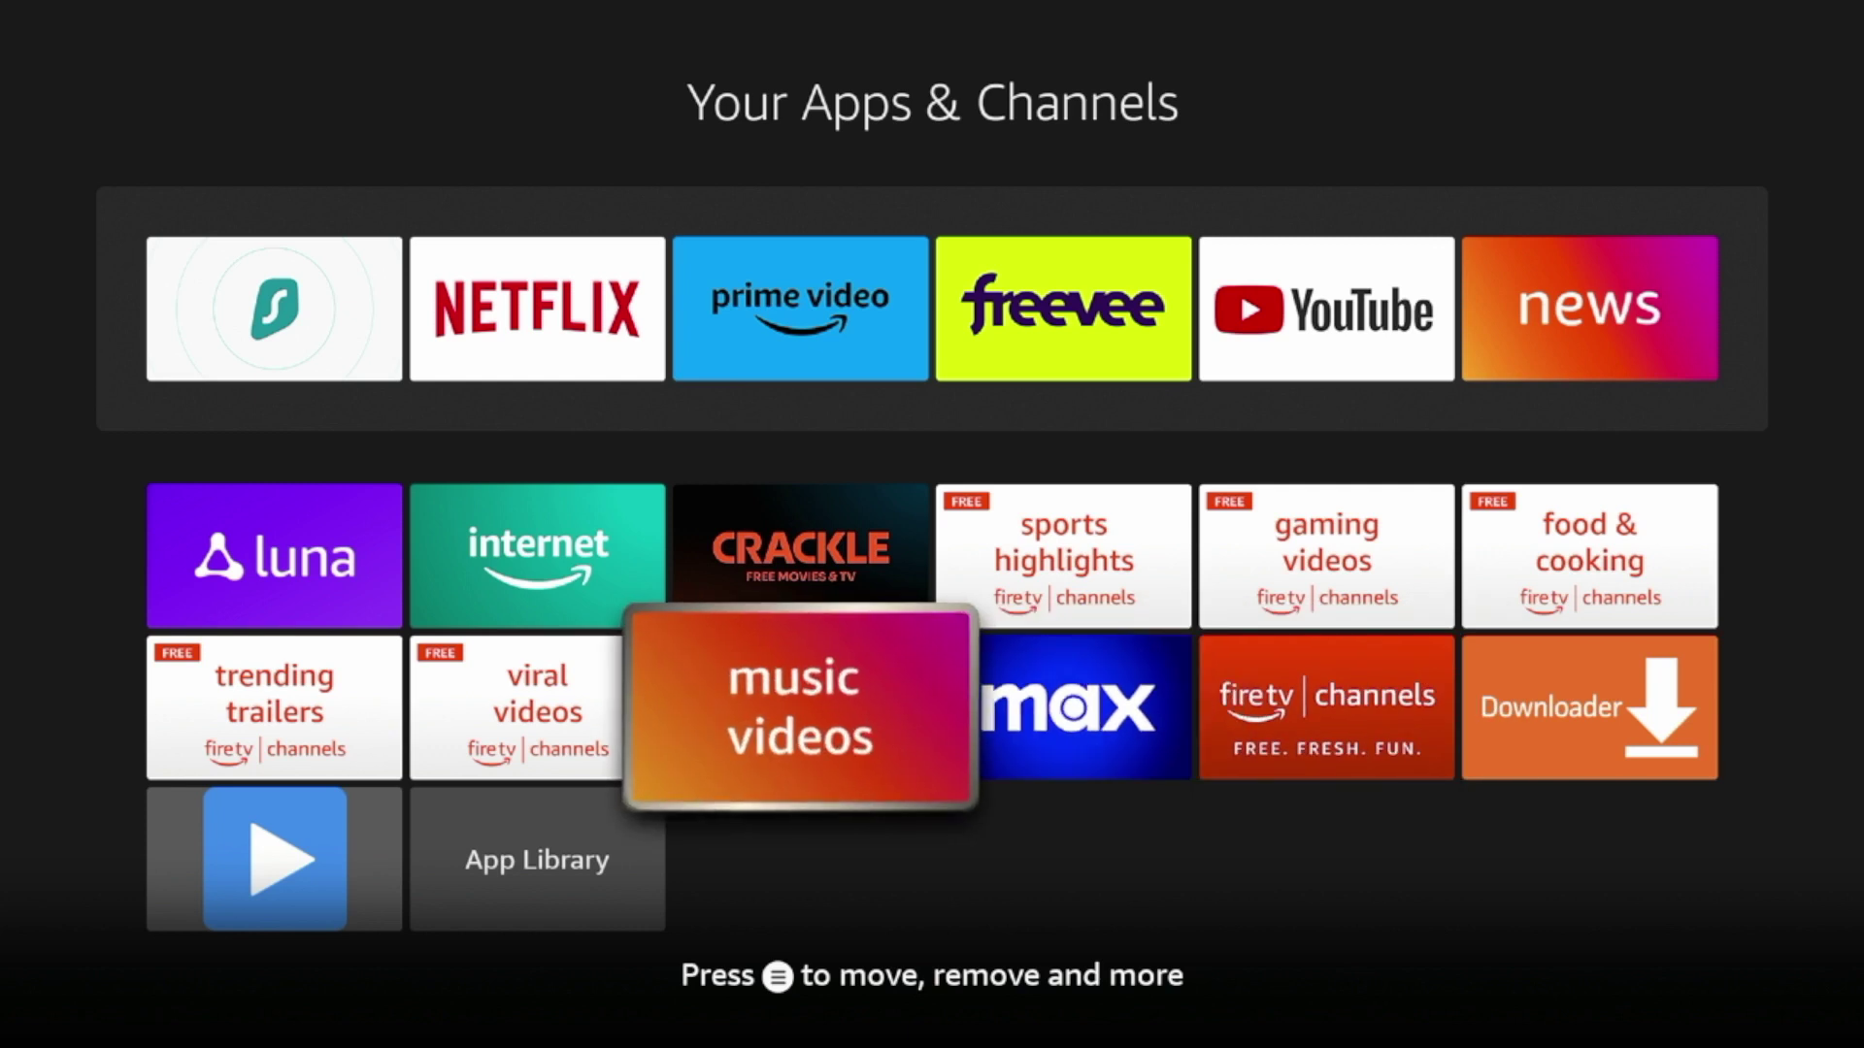
pyautogui.press('Right')
pyautogui.press('Right')
pyautogui.press('Right')
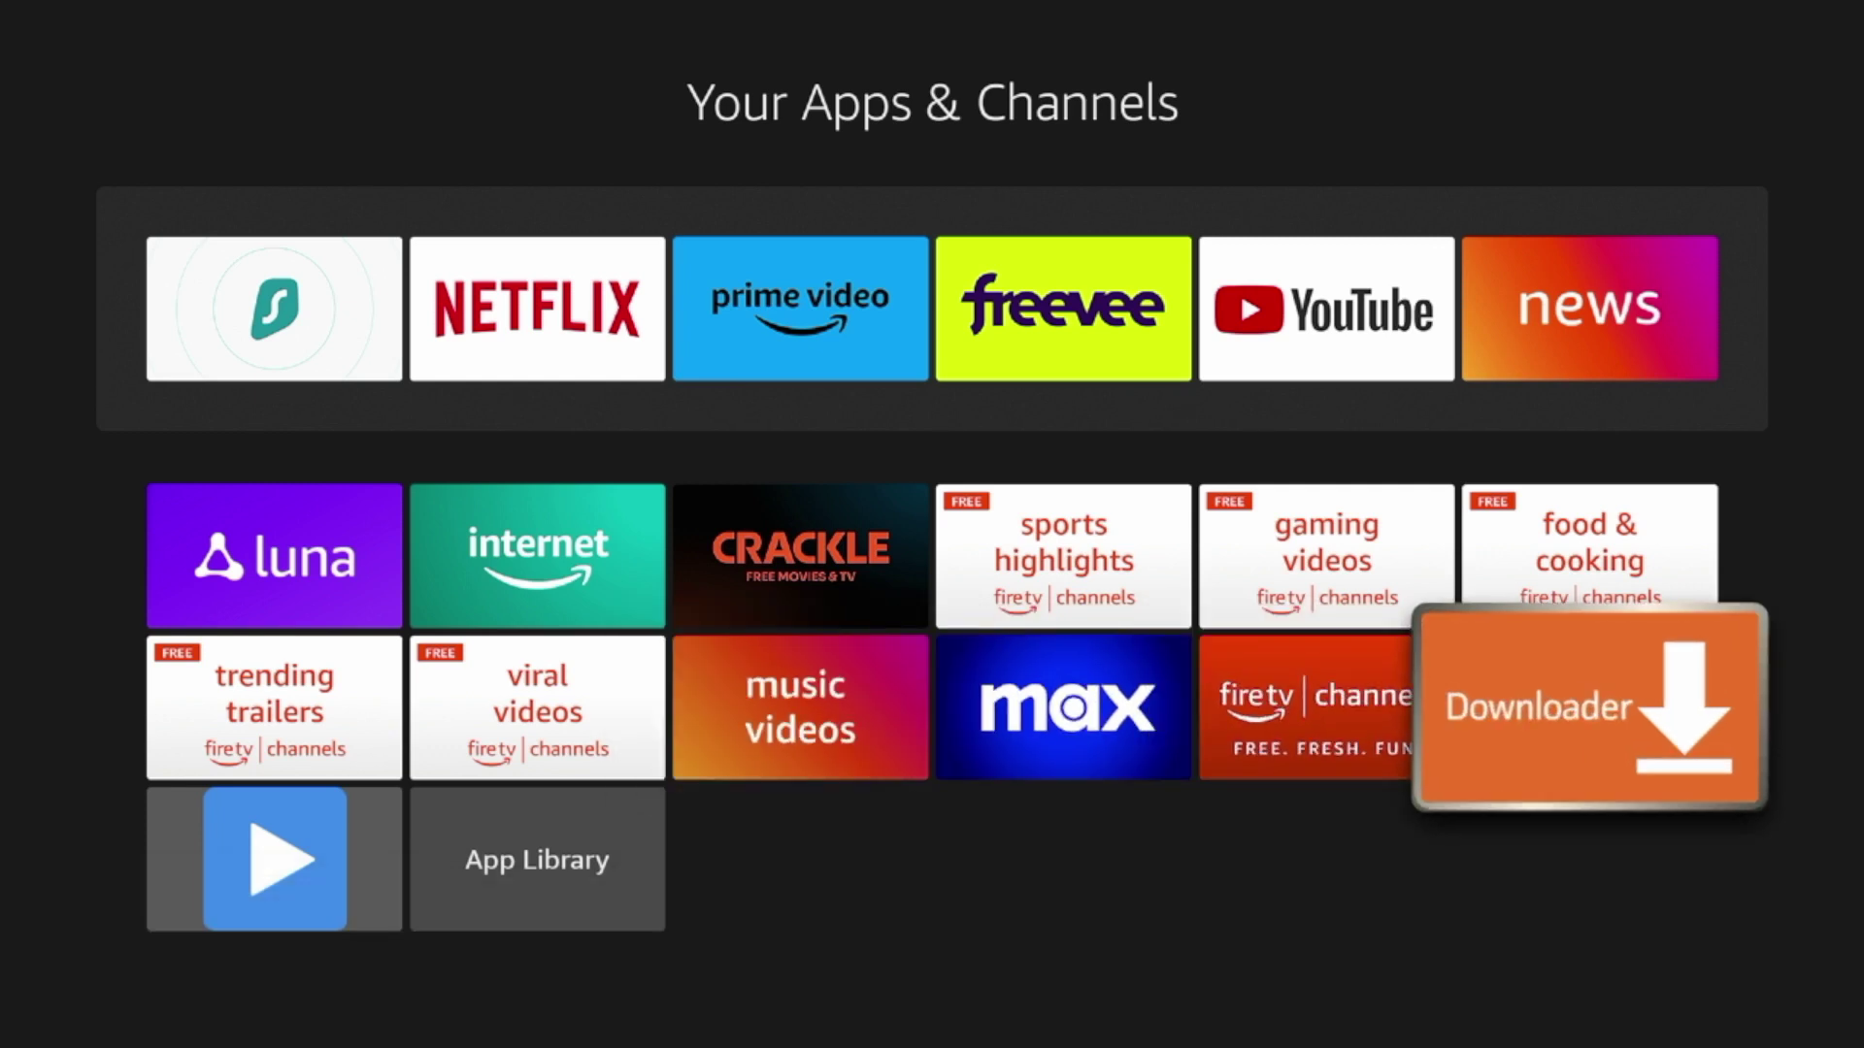
# - Move Downloader to the second place in the first row of apps, between Surfshark and Netflix
pyautogui.press('Menu')
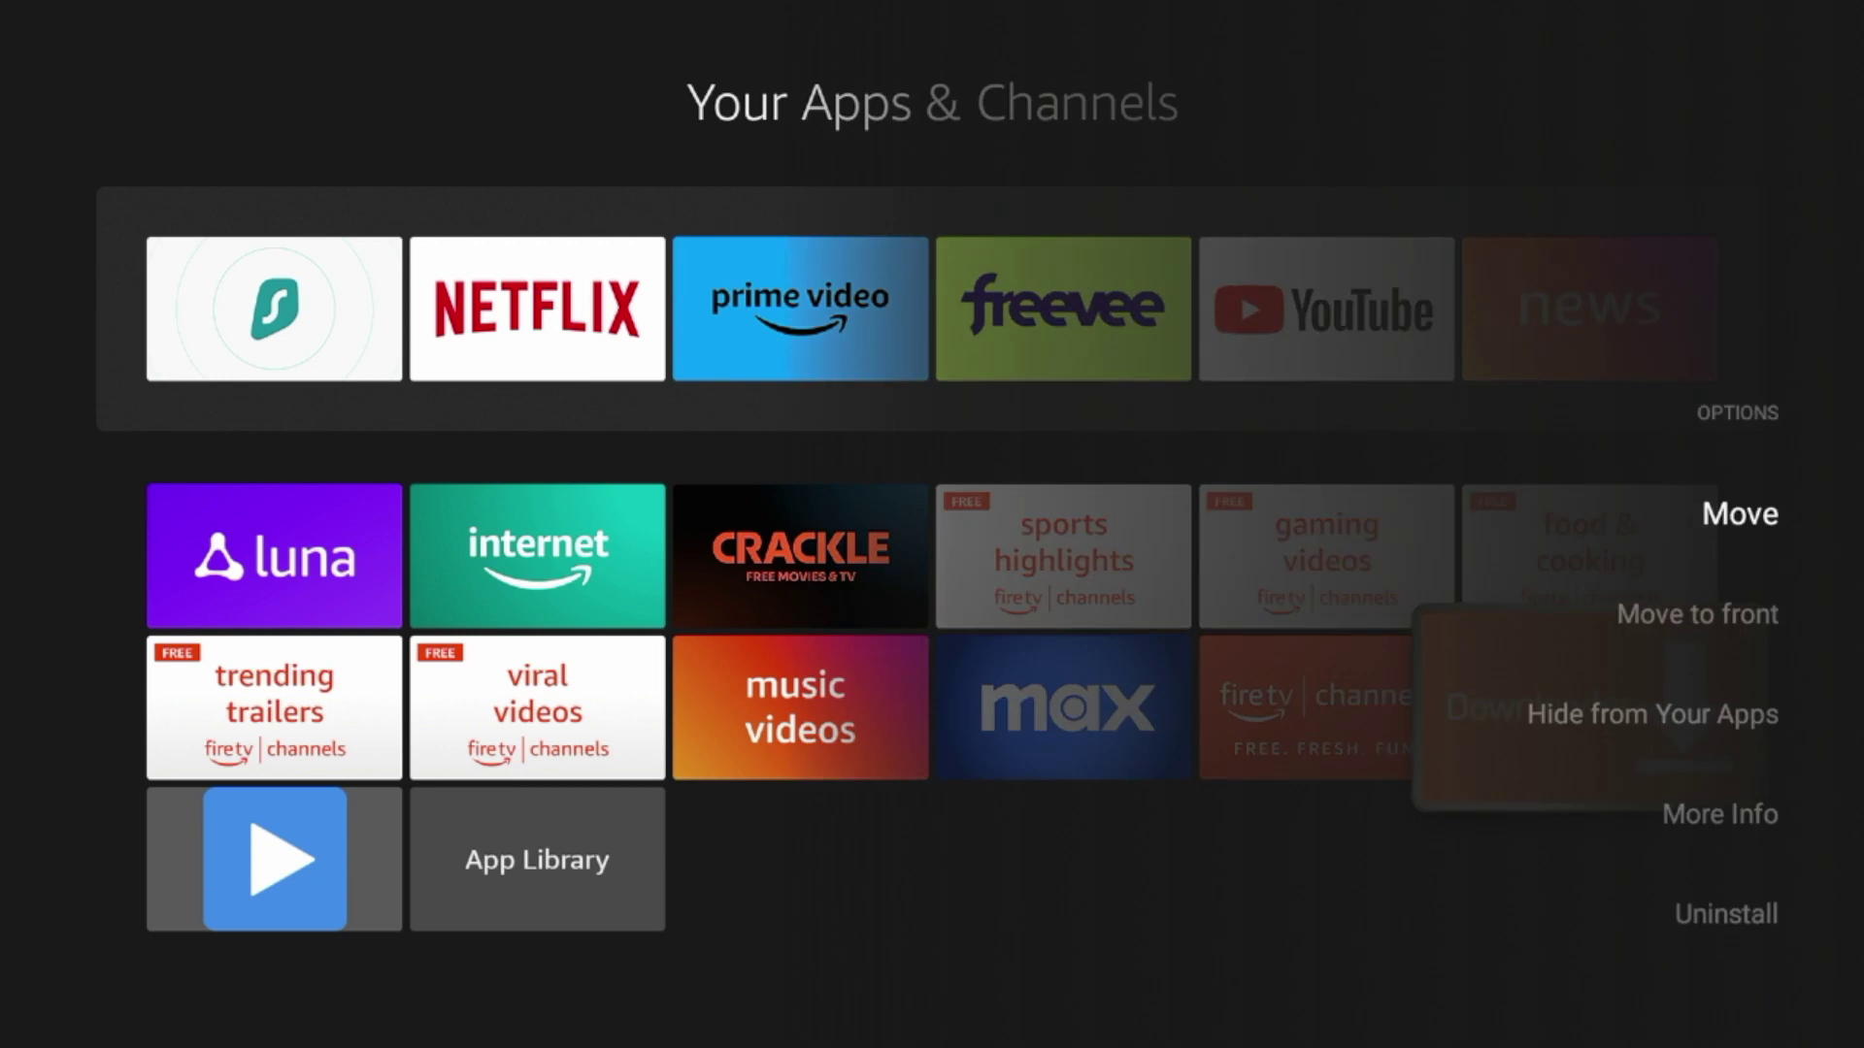
pyautogui.press('Return')
pyautogui.press('Up')
pyautogui.press('Up')
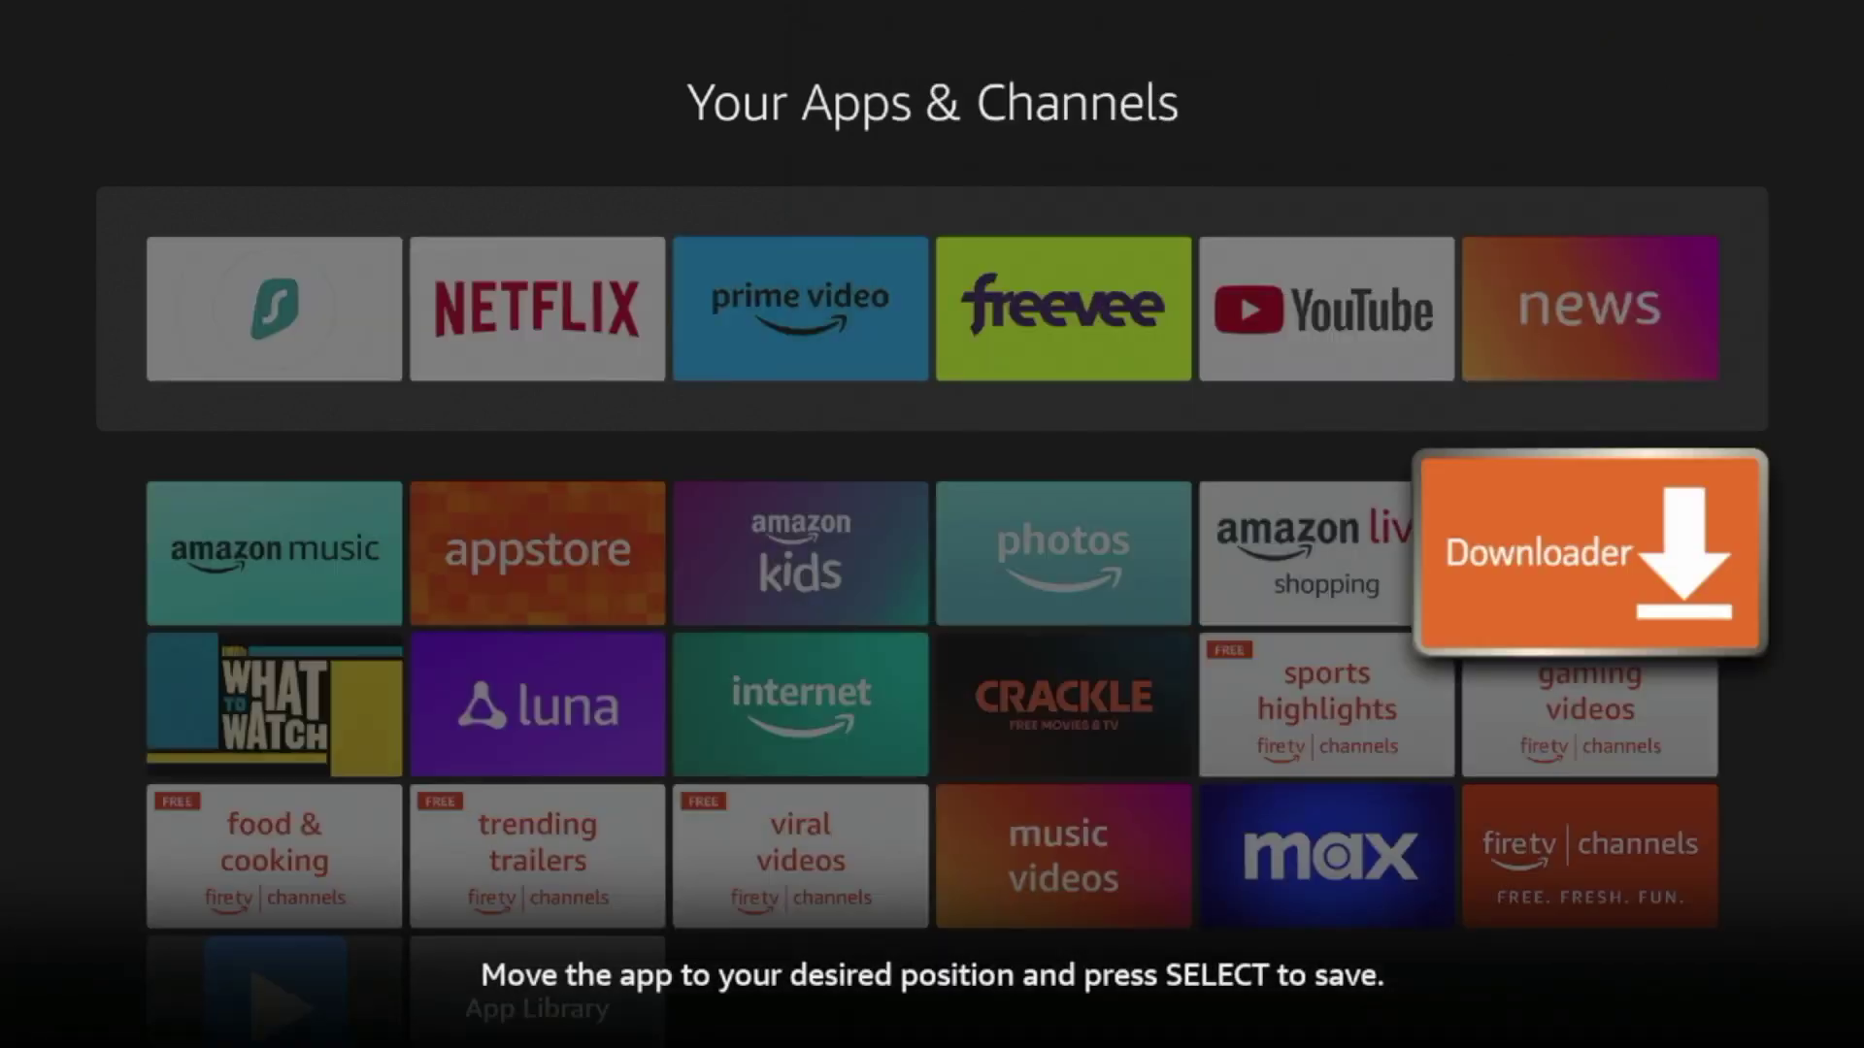
pyautogui.press('Left')
pyautogui.press('Left')
pyautogui.press('Left')
pyautogui.press('Left')
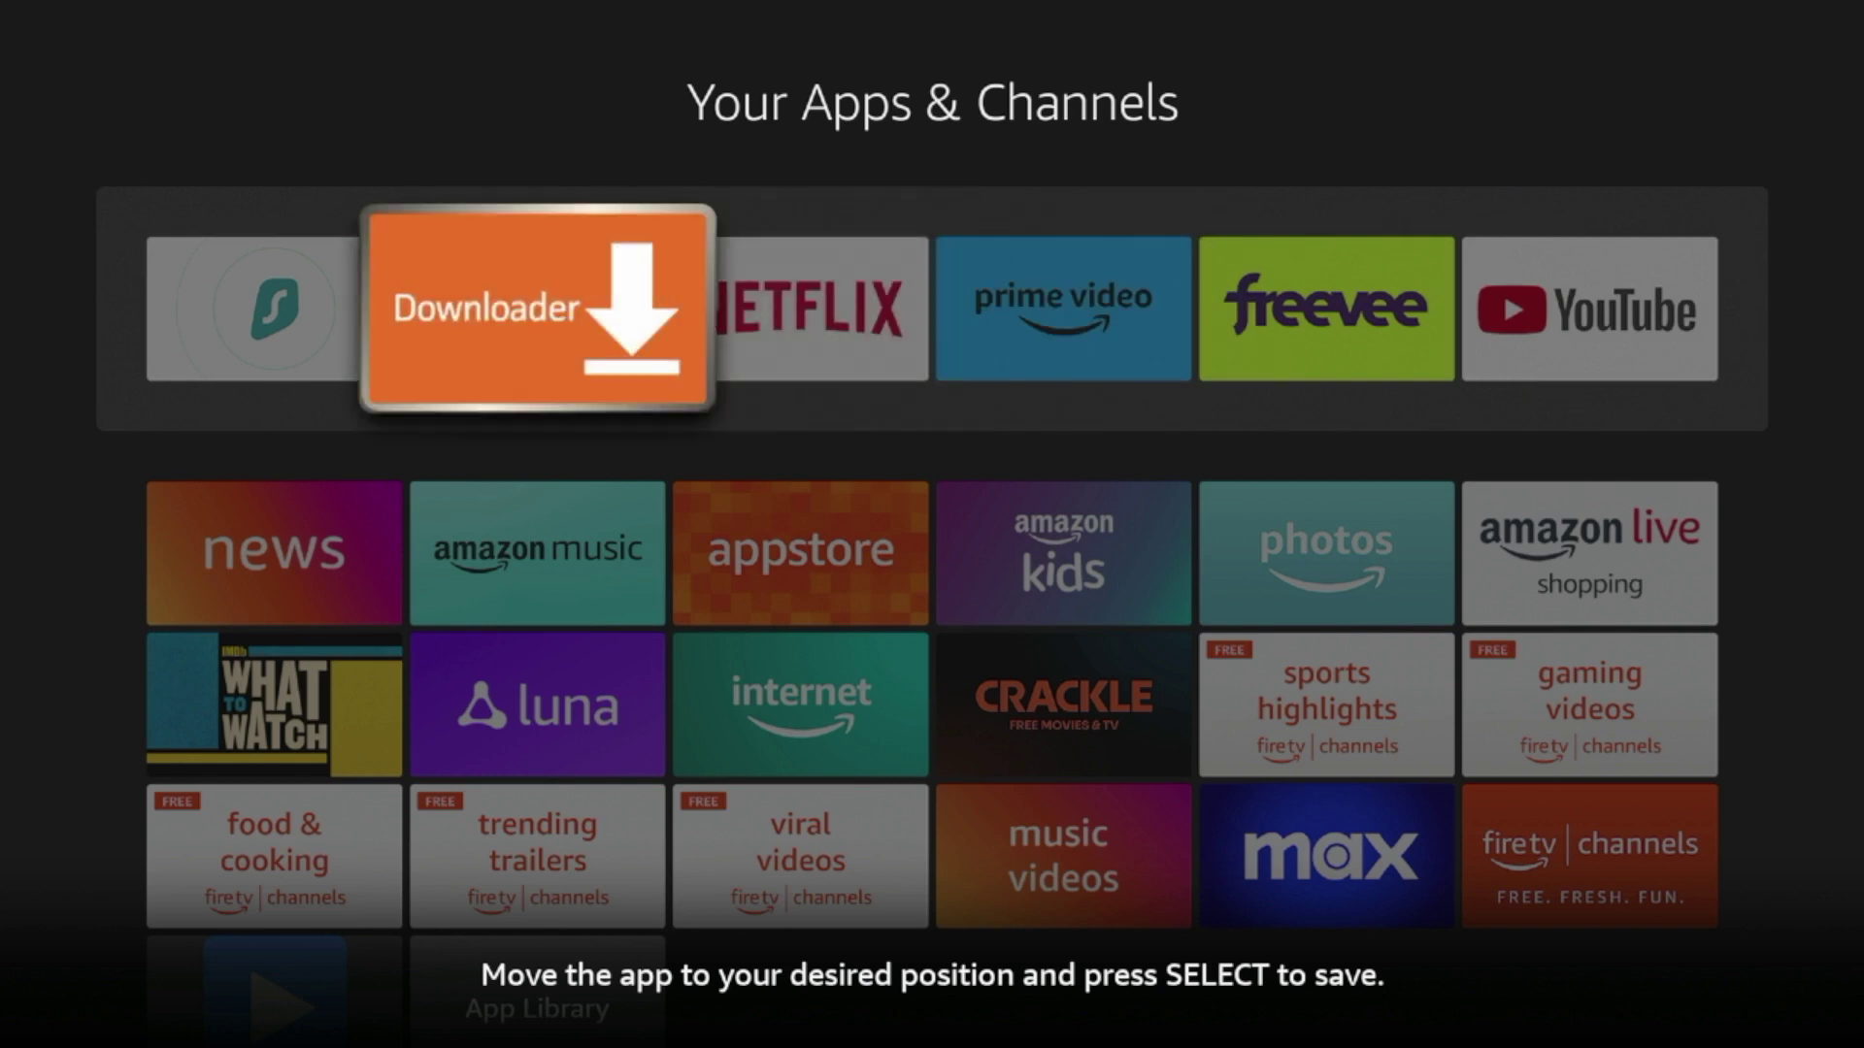
pyautogui.press('Return')
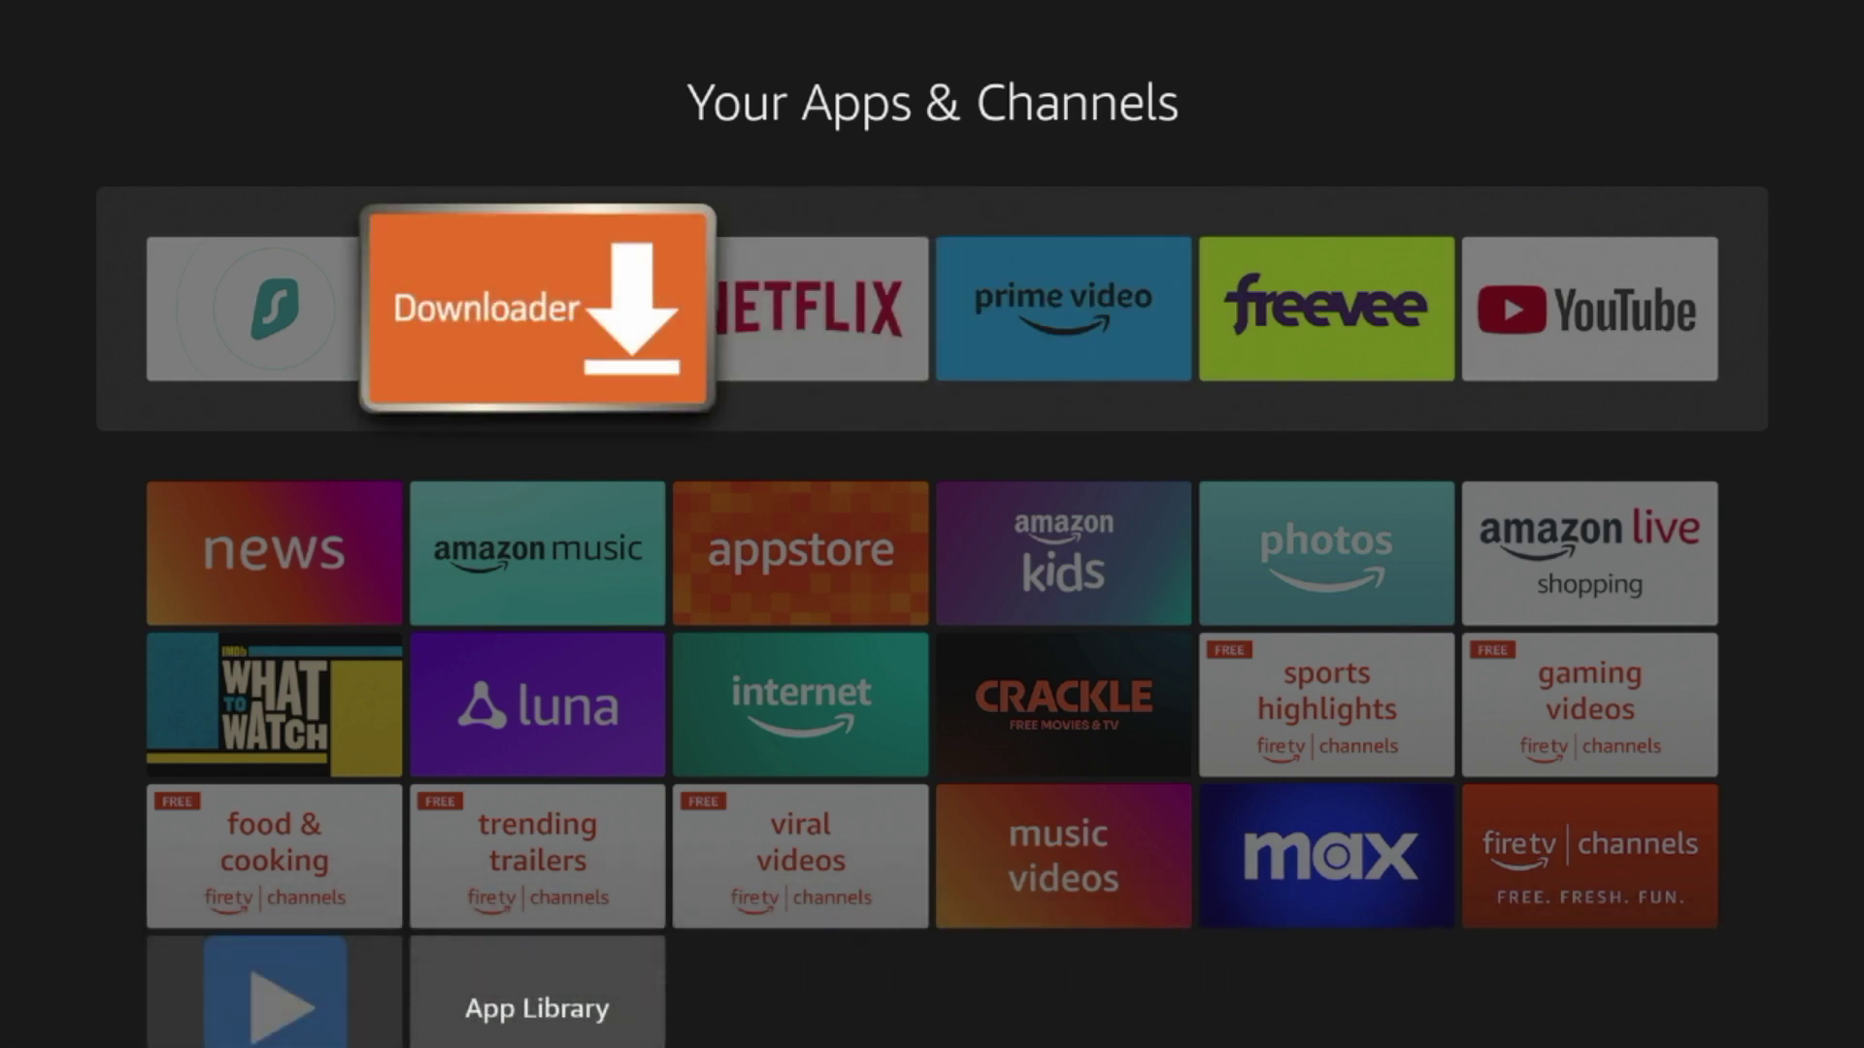
# - Move MX Player Pro to the third place in the first row of apps, between Downloader and Netflix
pyautogui.press('Down')
pyautogui.press('Down')
pyautogui.press('Down')
pyautogui.press('Down')
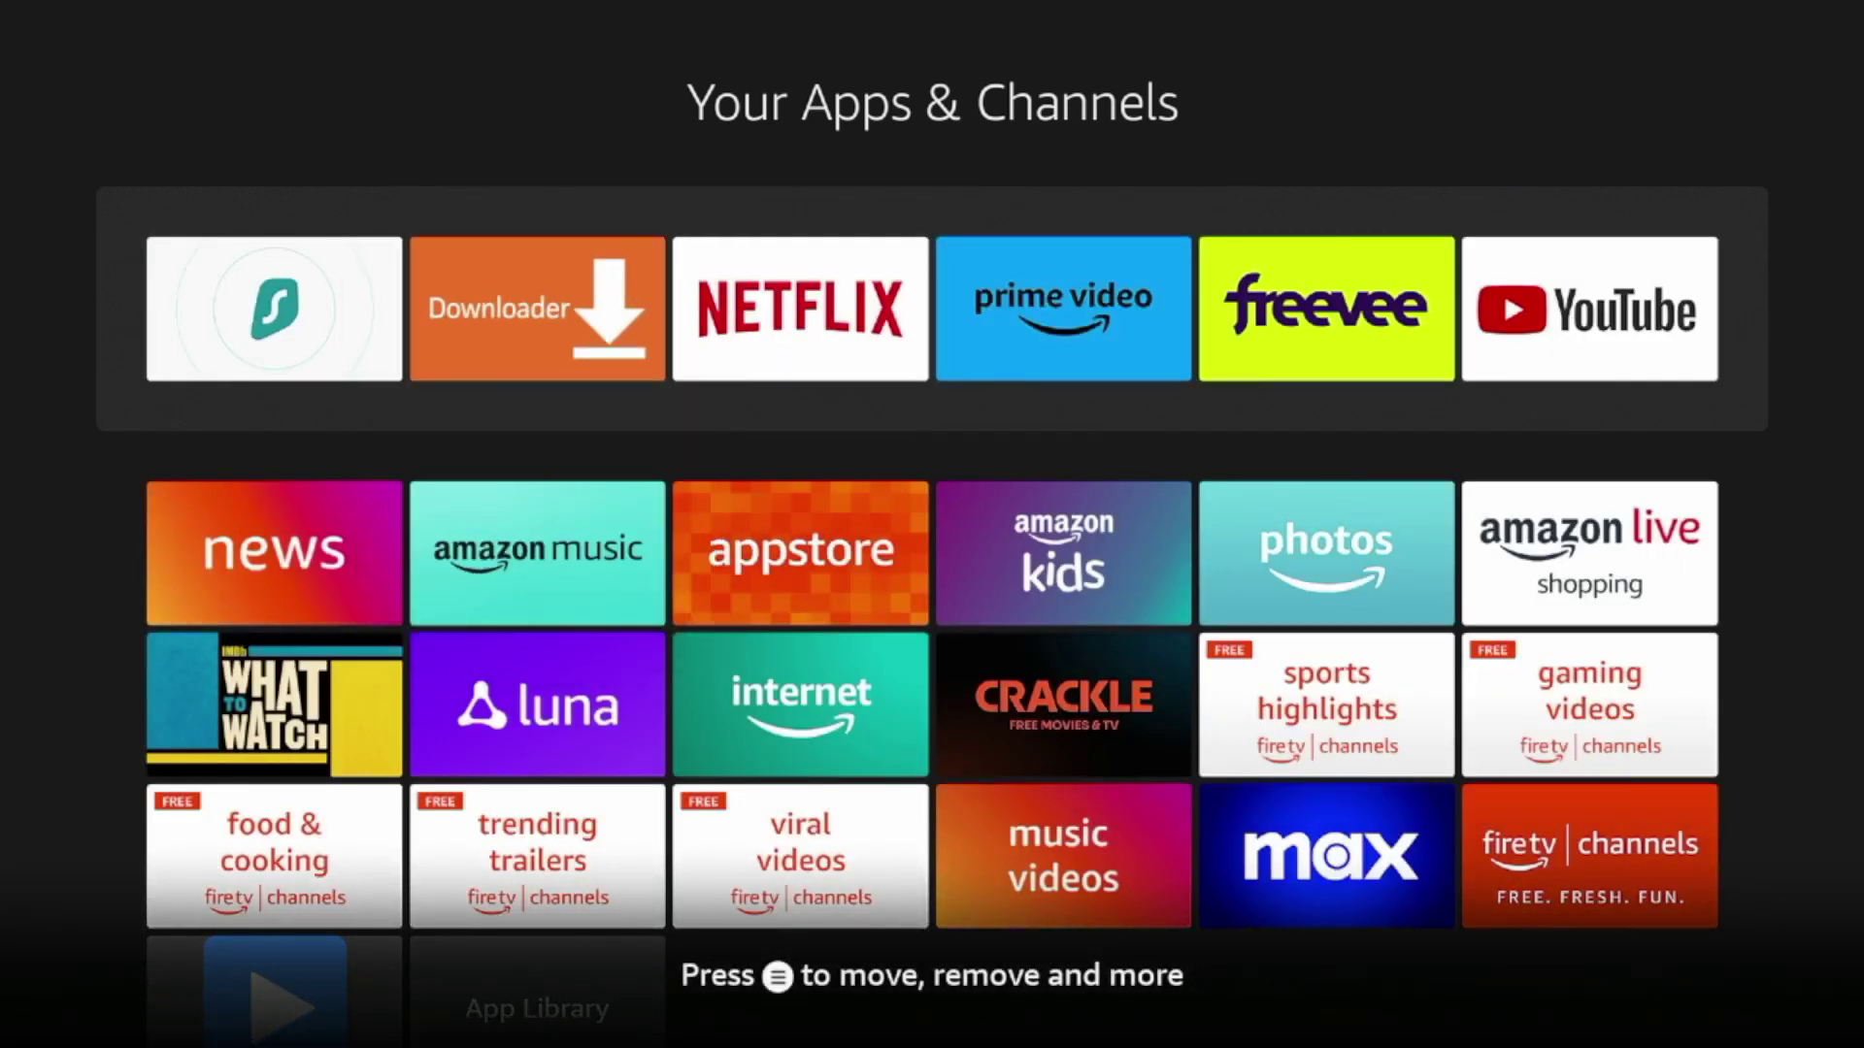
pyautogui.press('Left')
pyautogui.press('Menu')
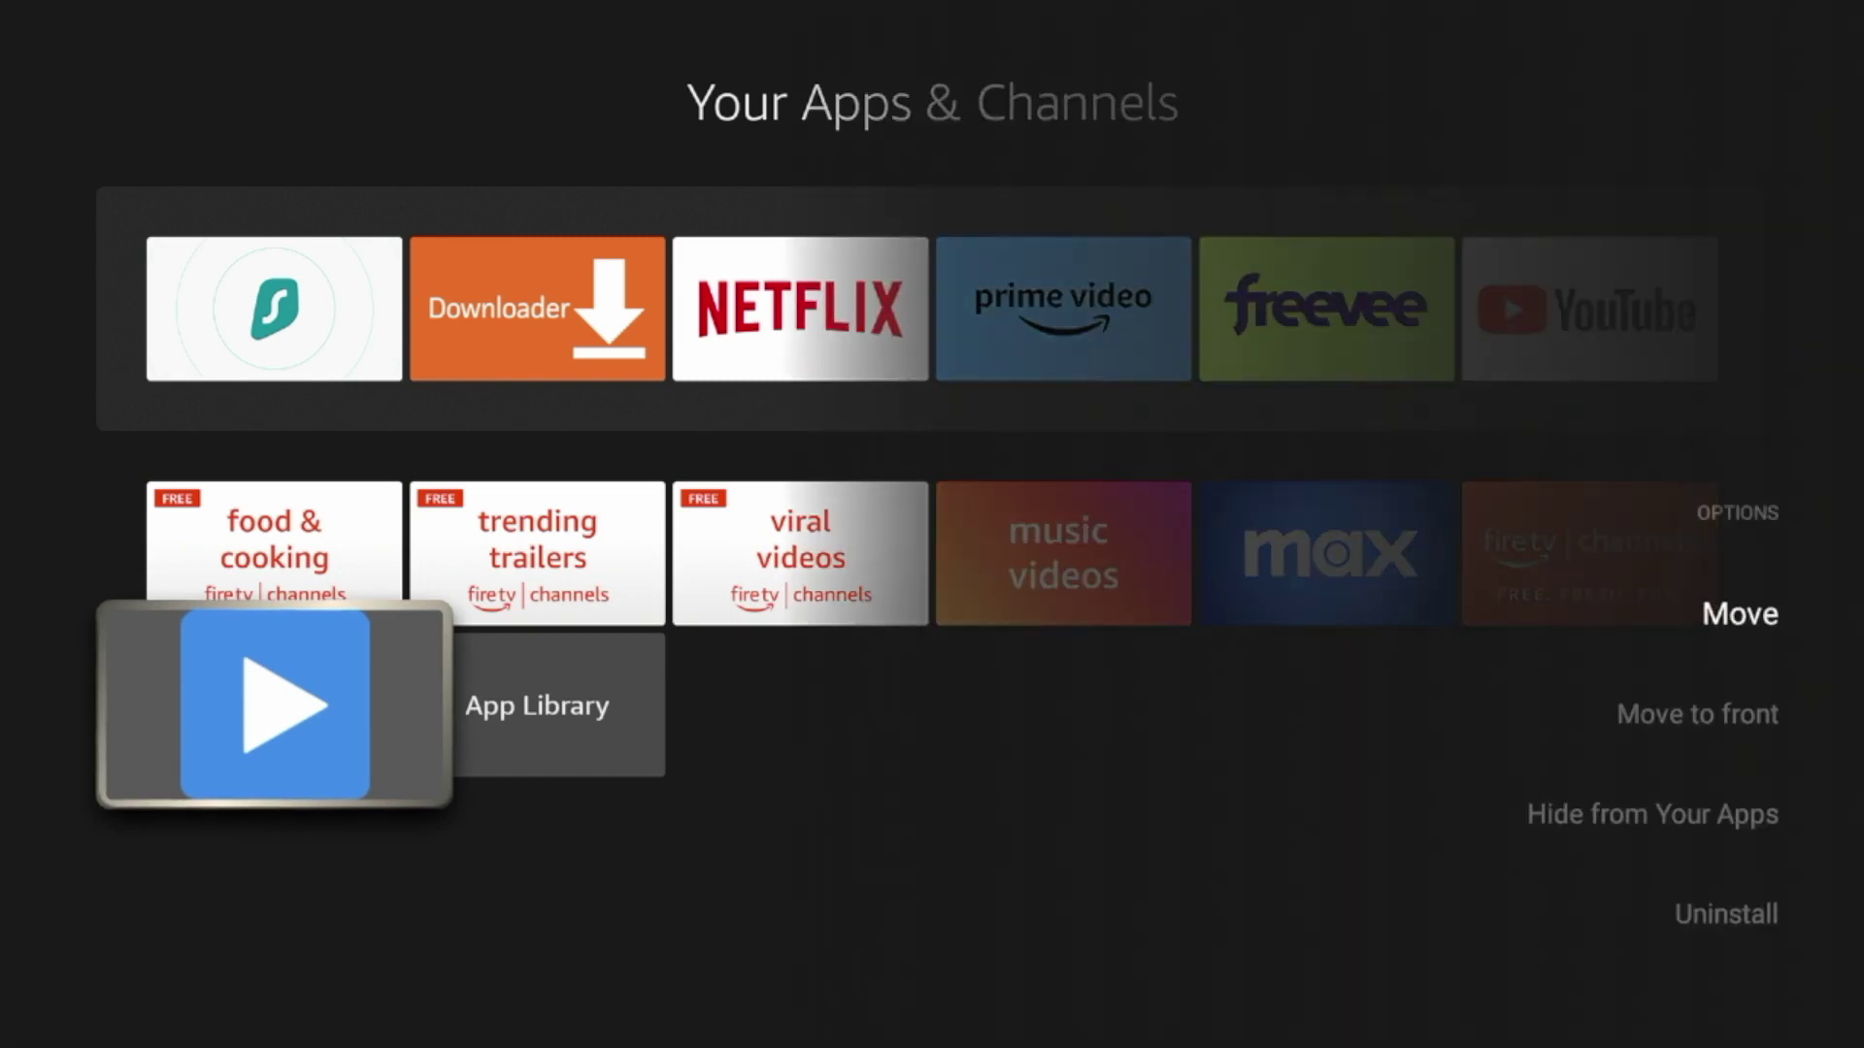
pyautogui.press('Return')
pyautogui.press('Up')
pyautogui.press('Up')
pyautogui.press('Up')
pyautogui.press('Up')
pyautogui.press('Right')
pyautogui.press('Right')
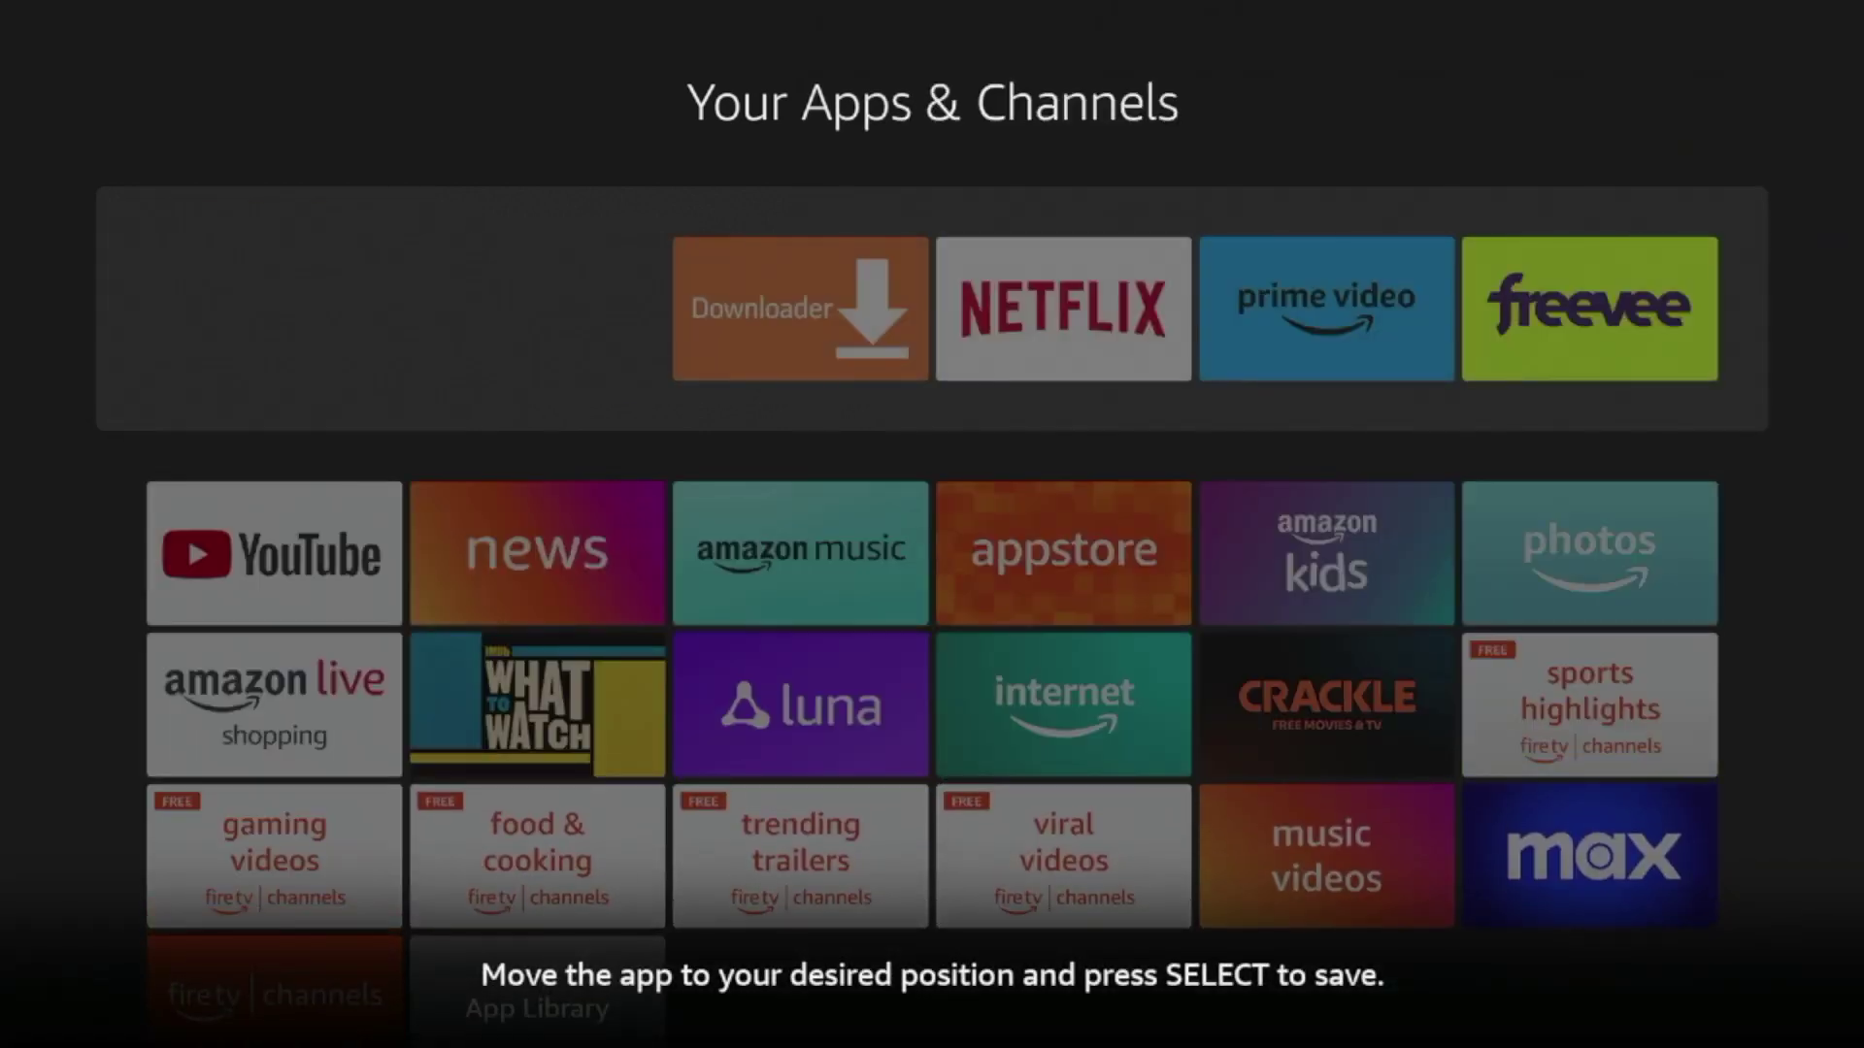
pyautogui.press('Return')
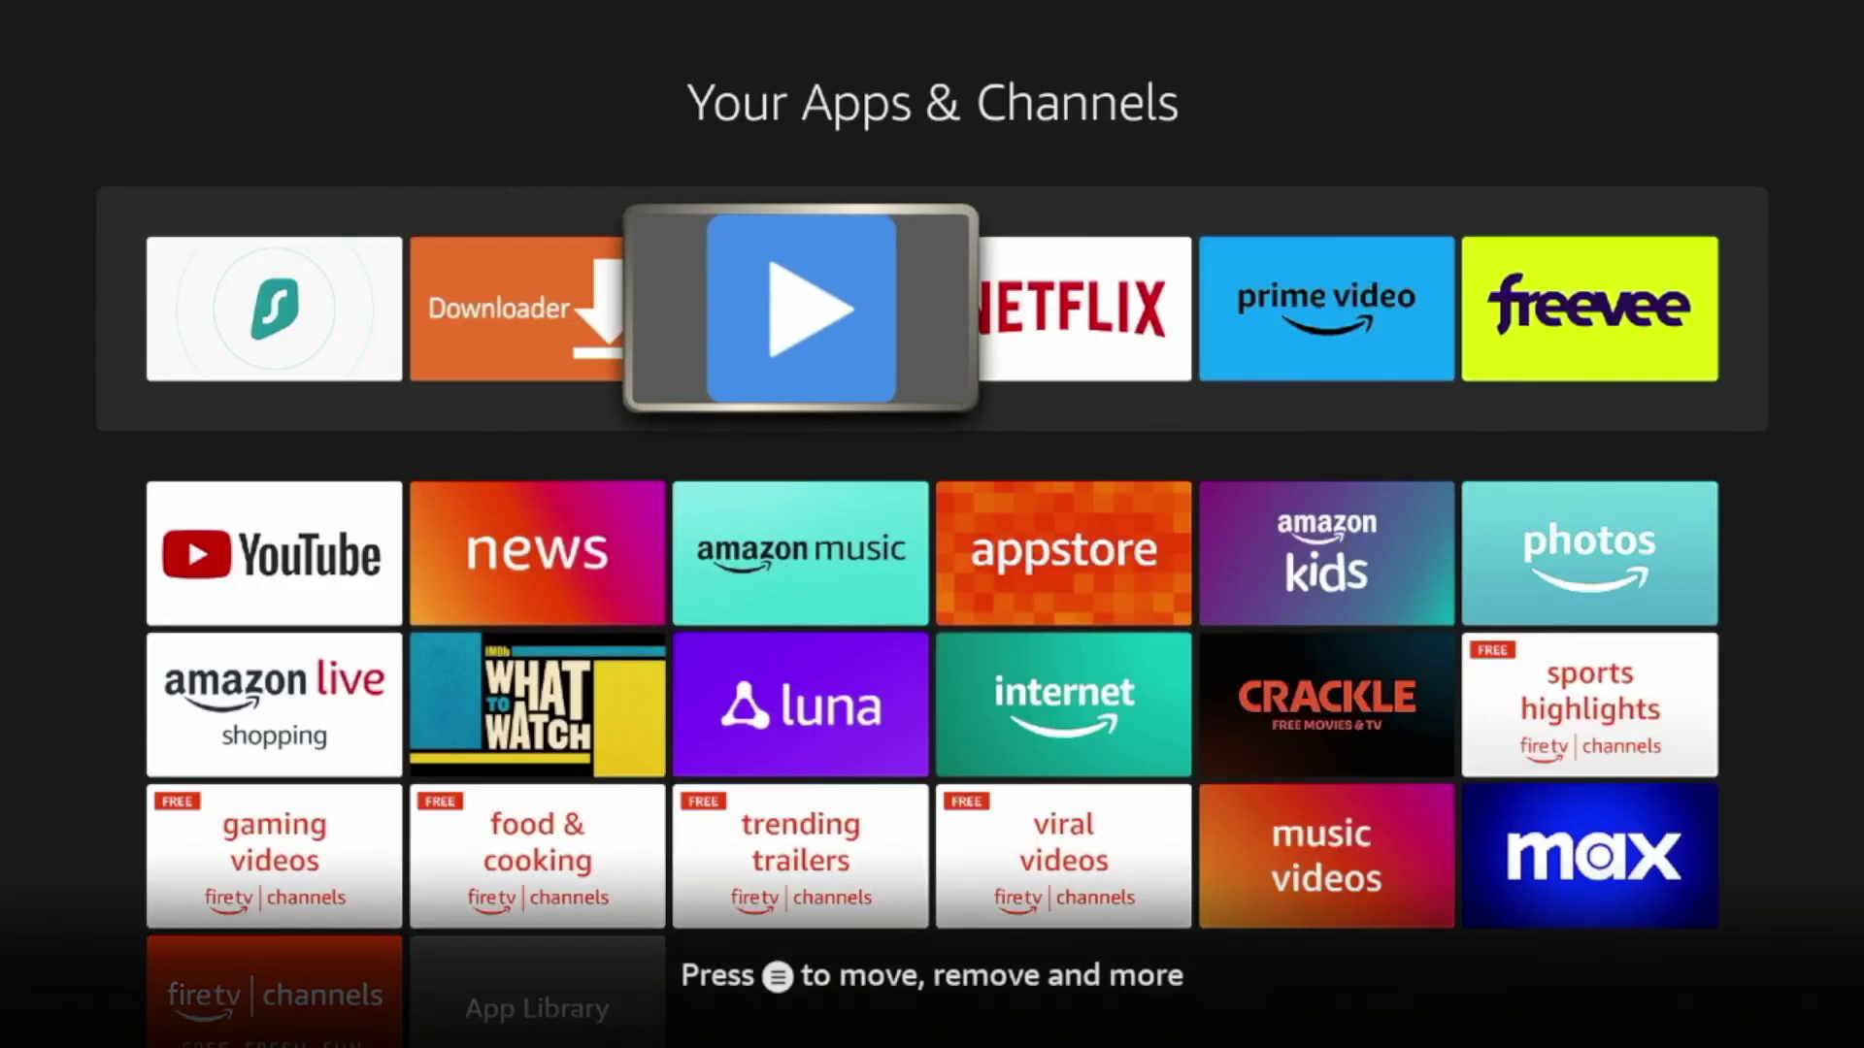
# - Return to the Fire TV home screen and launch Downloader from its row of pinned apps
pyautogui.press('Home')
pyautogui.press('Right')
pyautogui.press('Right')
pyautogui.press('Right')
pyautogui.press('Right')
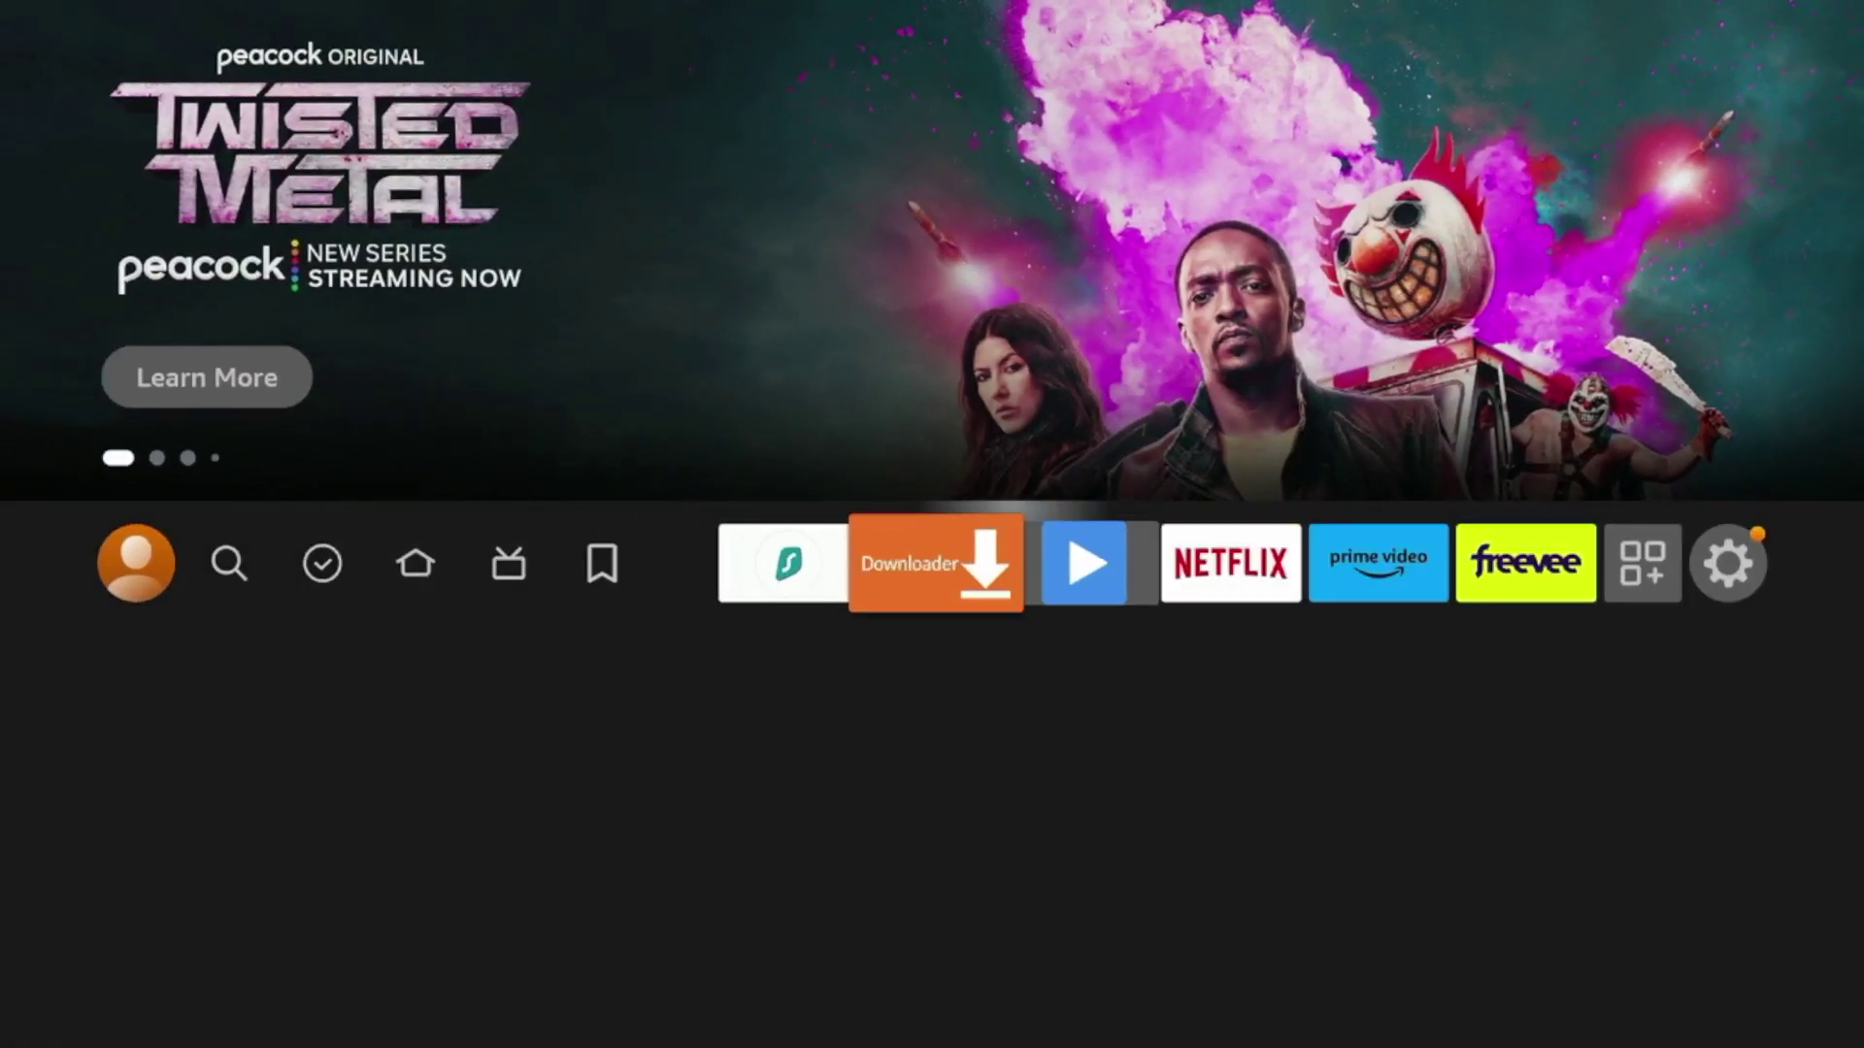
pyautogui.press('Left')
pyautogui.press('Right')
pyautogui.press('Return')
# - Skim the IPTV WIRE Quick Links page again, through the Kodi, IPTV Players and Media Players sections and back up
pyautogui.press('Up')
pyautogui.press('Up')
pyautogui.press('Up')
pyautogui.press('Up')
pyautogui.press('Up')
pyautogui.press('Up')
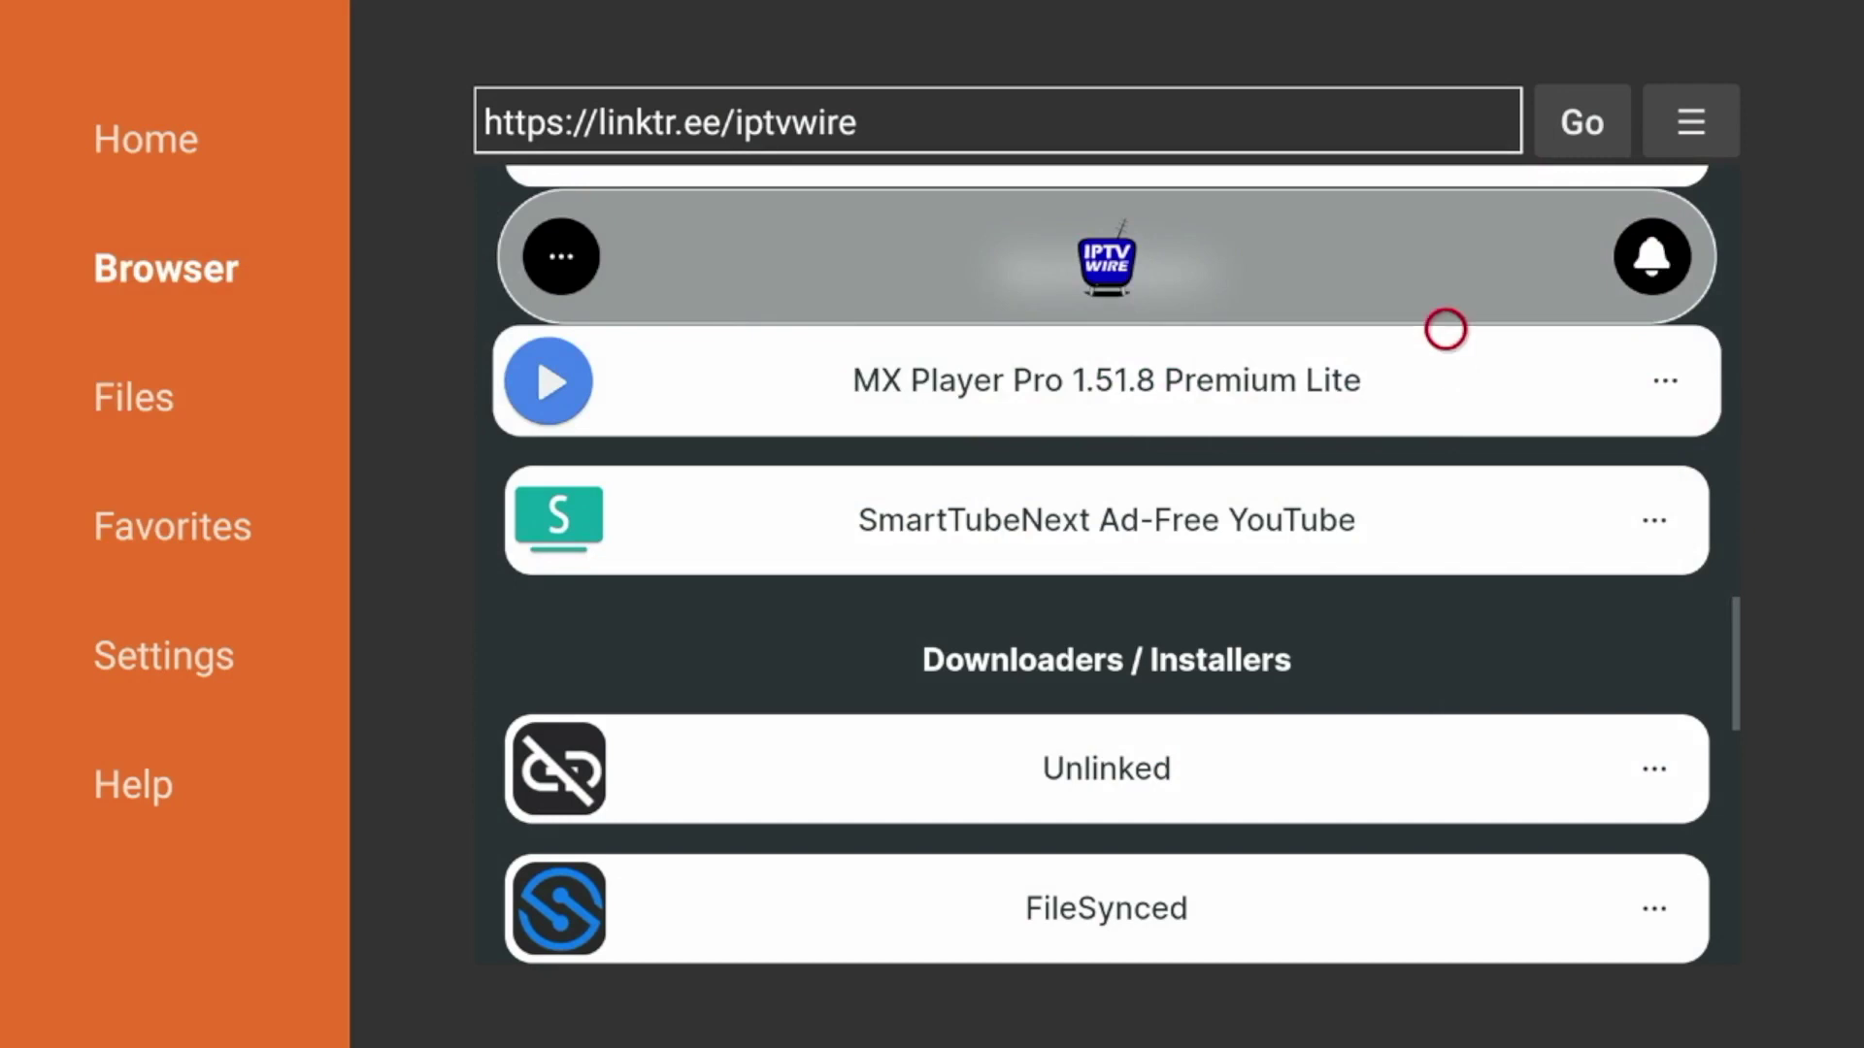
pyautogui.press('Down')
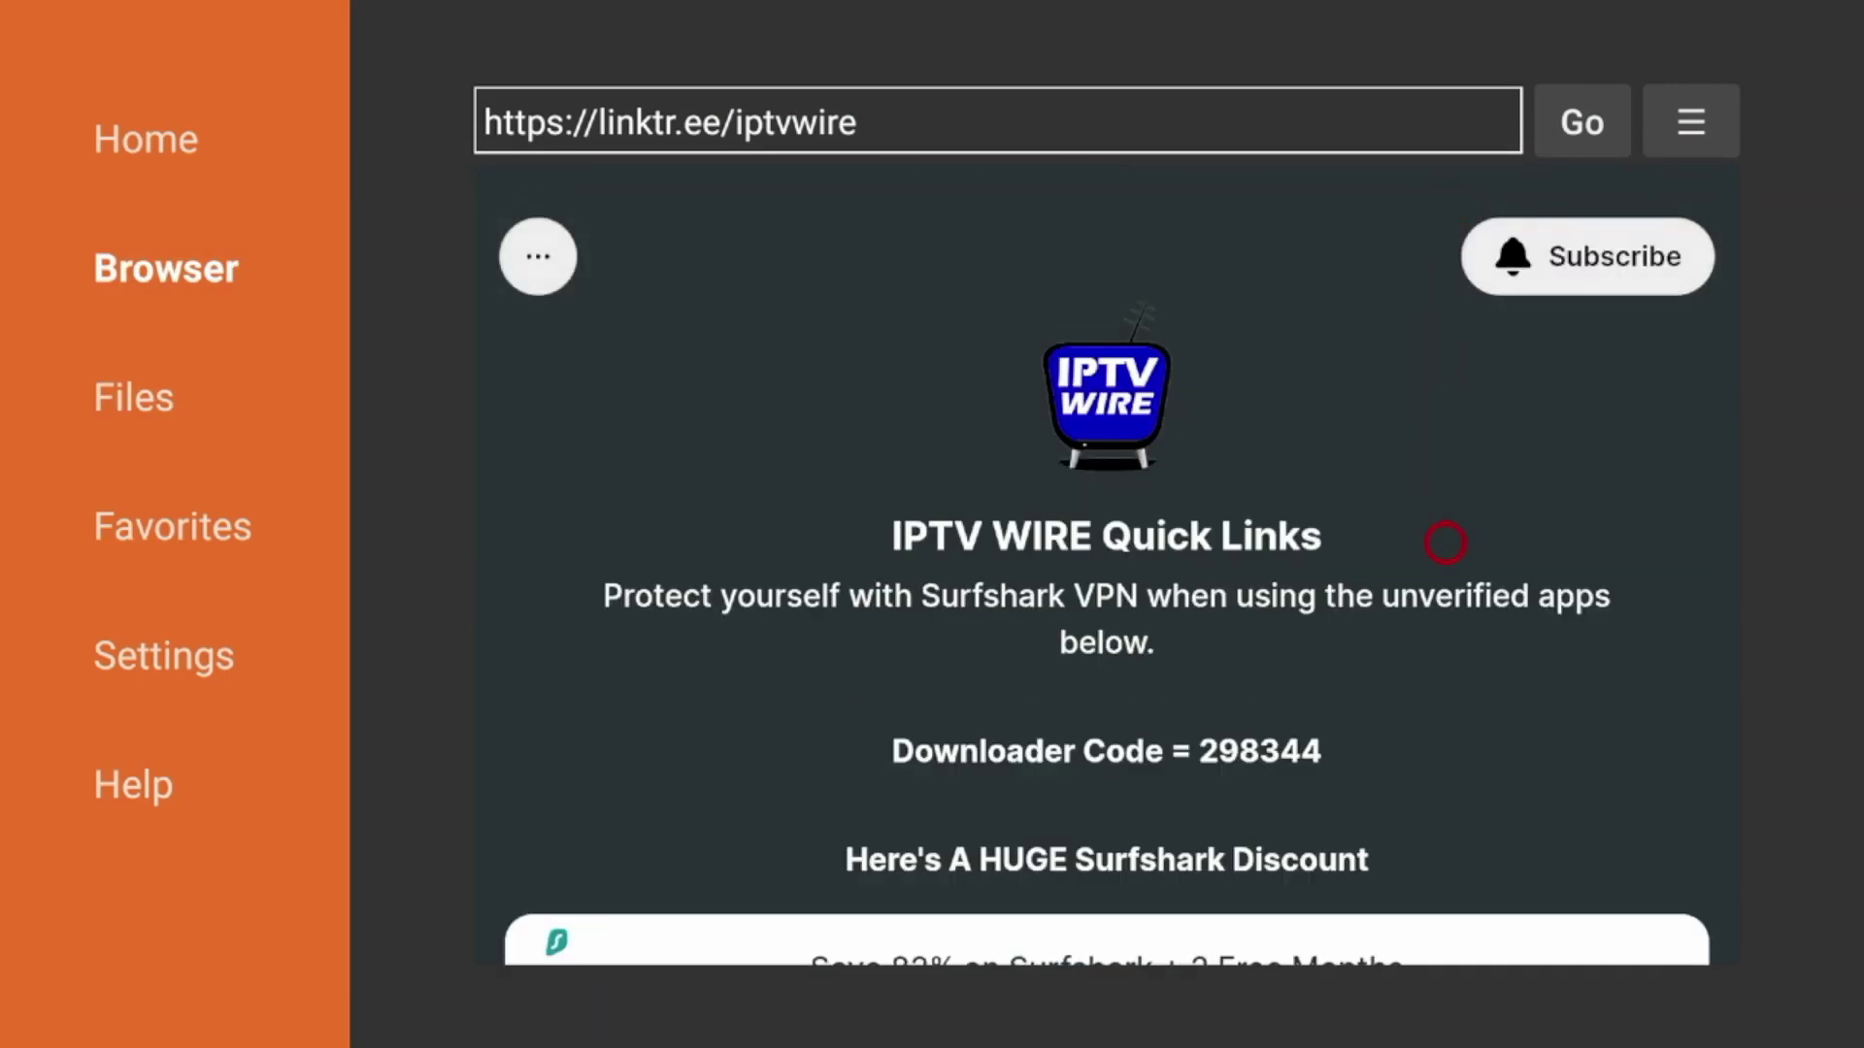
pyautogui.press('Down')
pyautogui.press('Down')
pyautogui.press('Down')
pyautogui.press('Down')
pyautogui.press('Down')
pyautogui.press('Down')
pyautogui.press('Down')
pyautogui.press('Down')
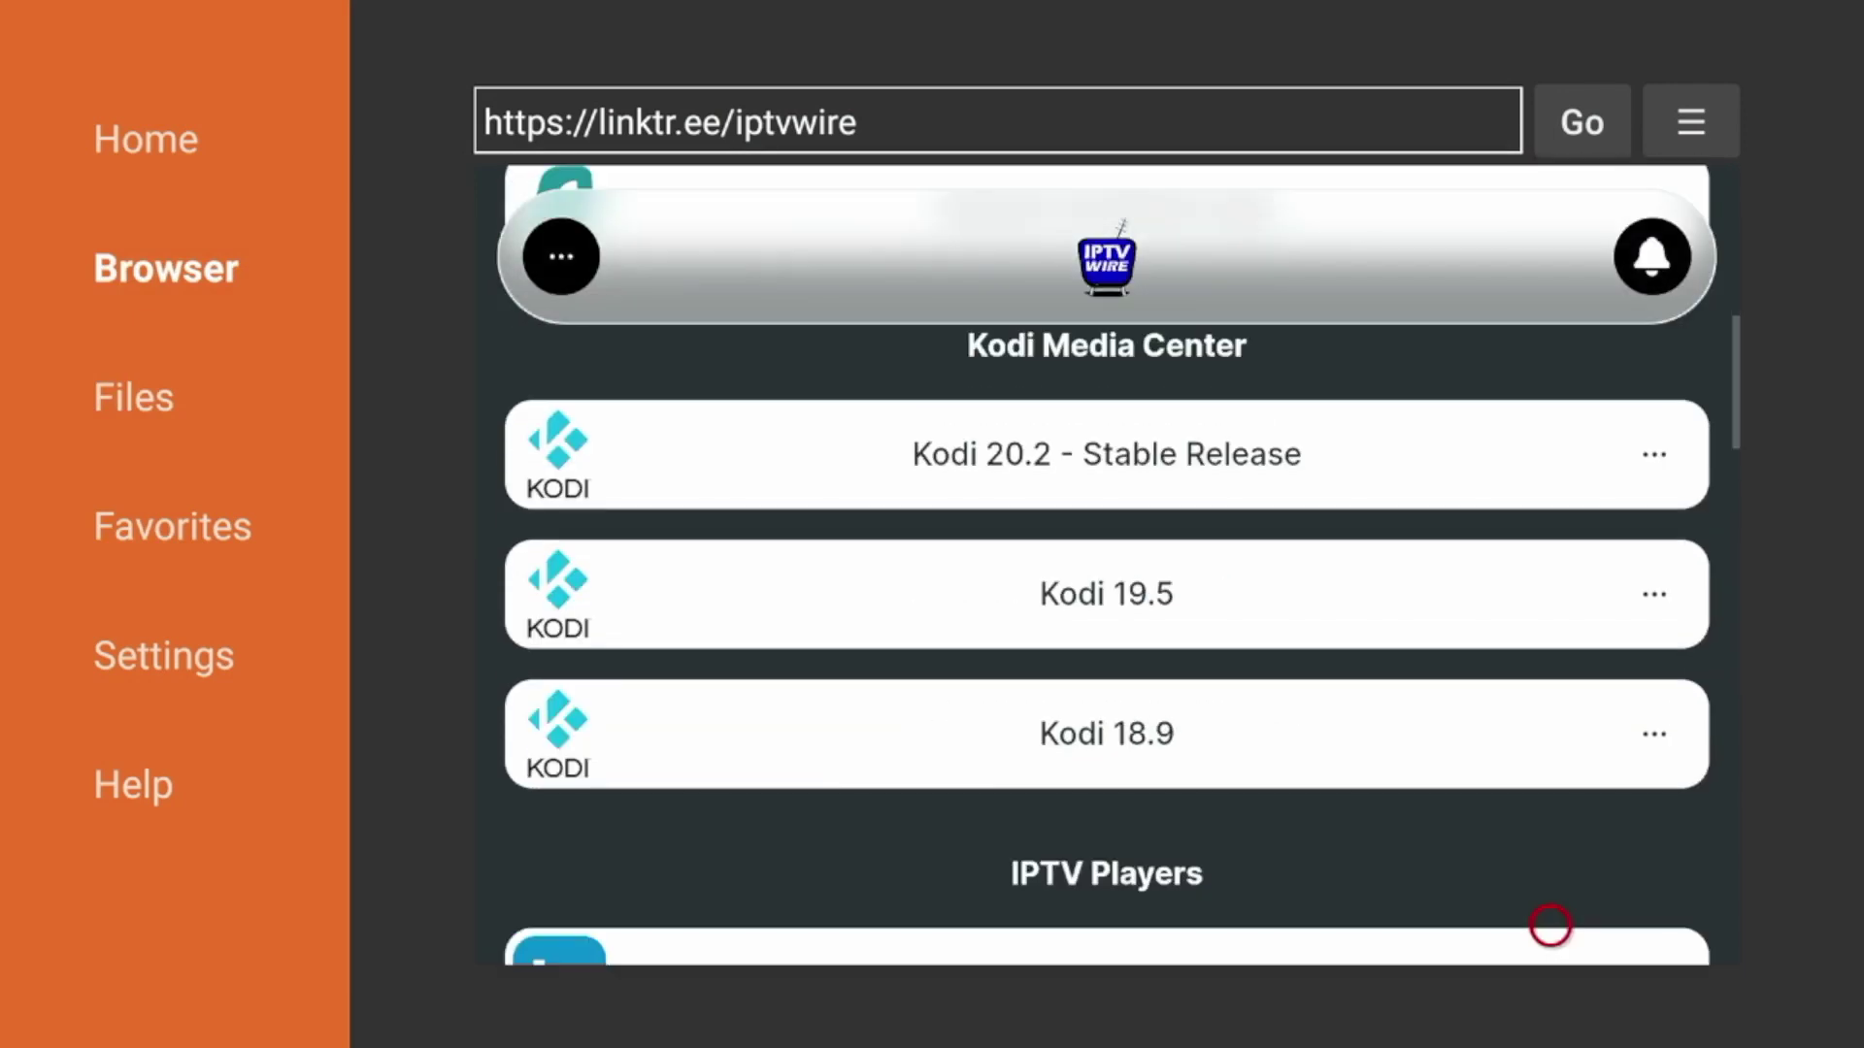
pyautogui.press('Up')
pyautogui.press('Up')
pyautogui.press('Up')
pyautogui.press('Up')
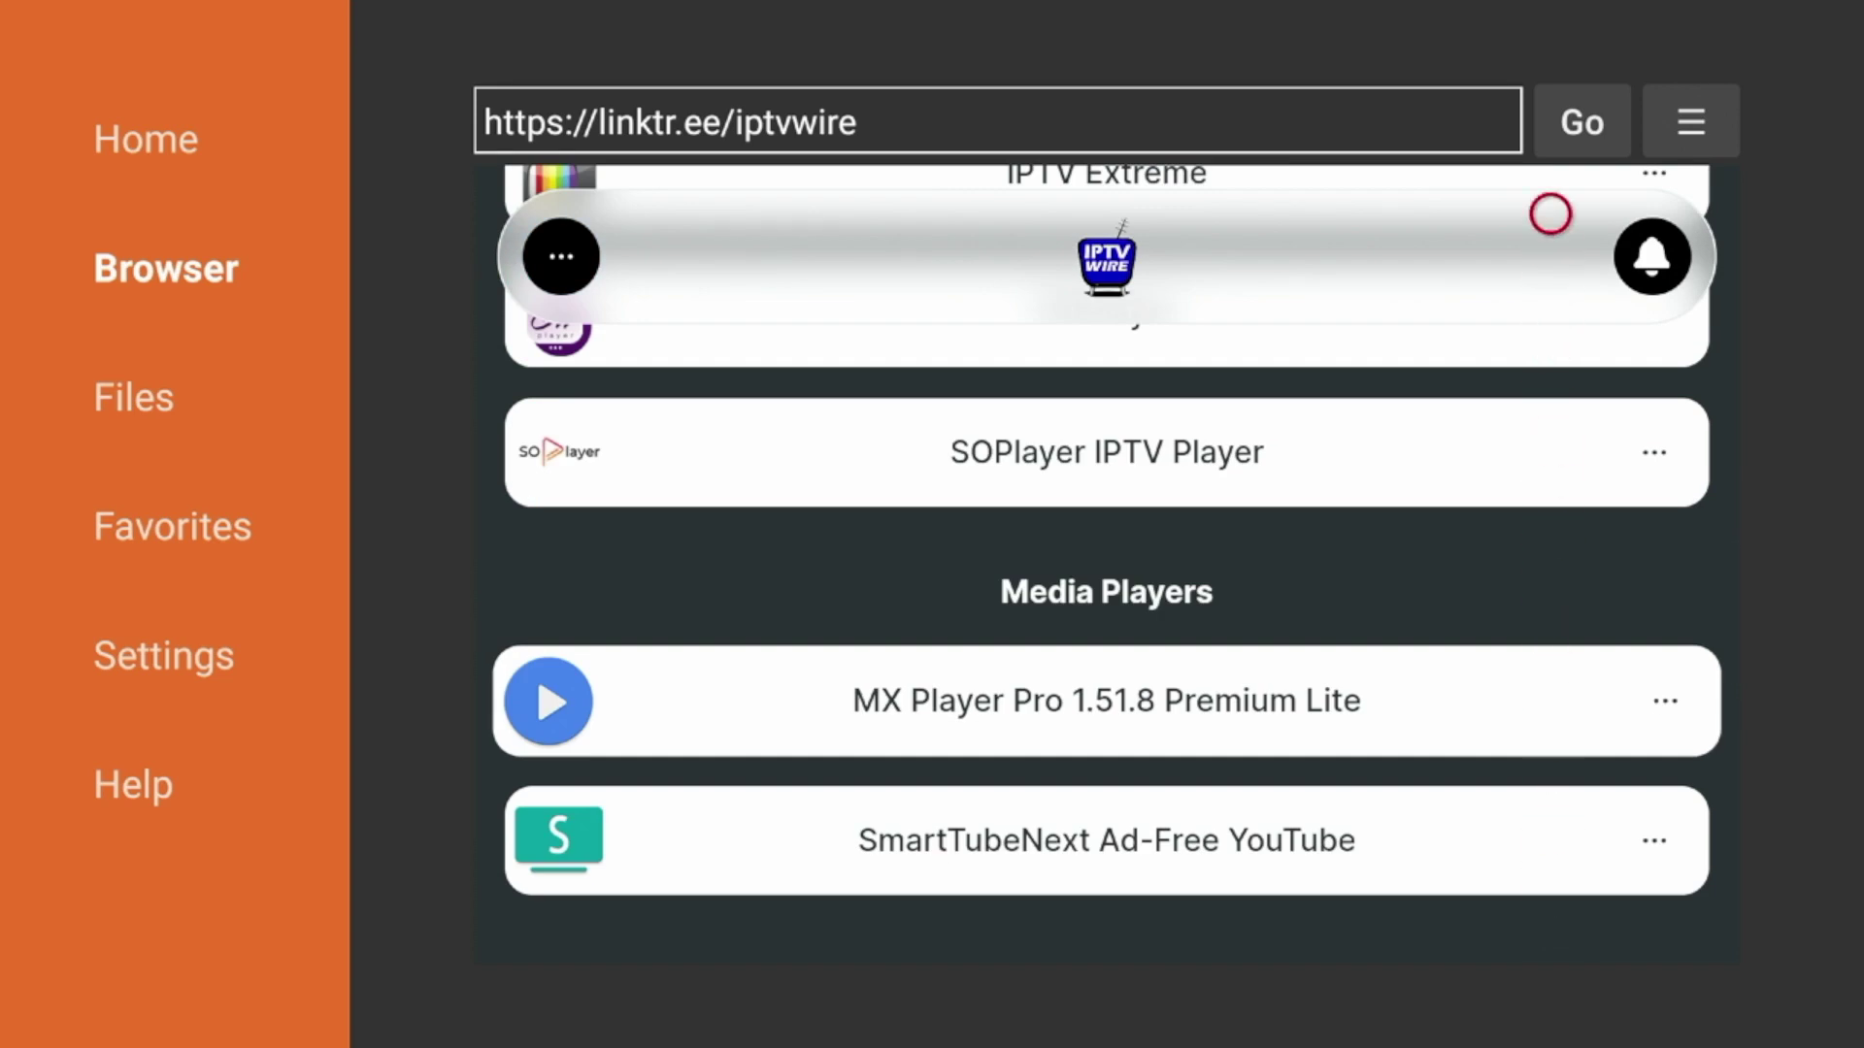
pyautogui.press('Down')
pyautogui.press('Down')
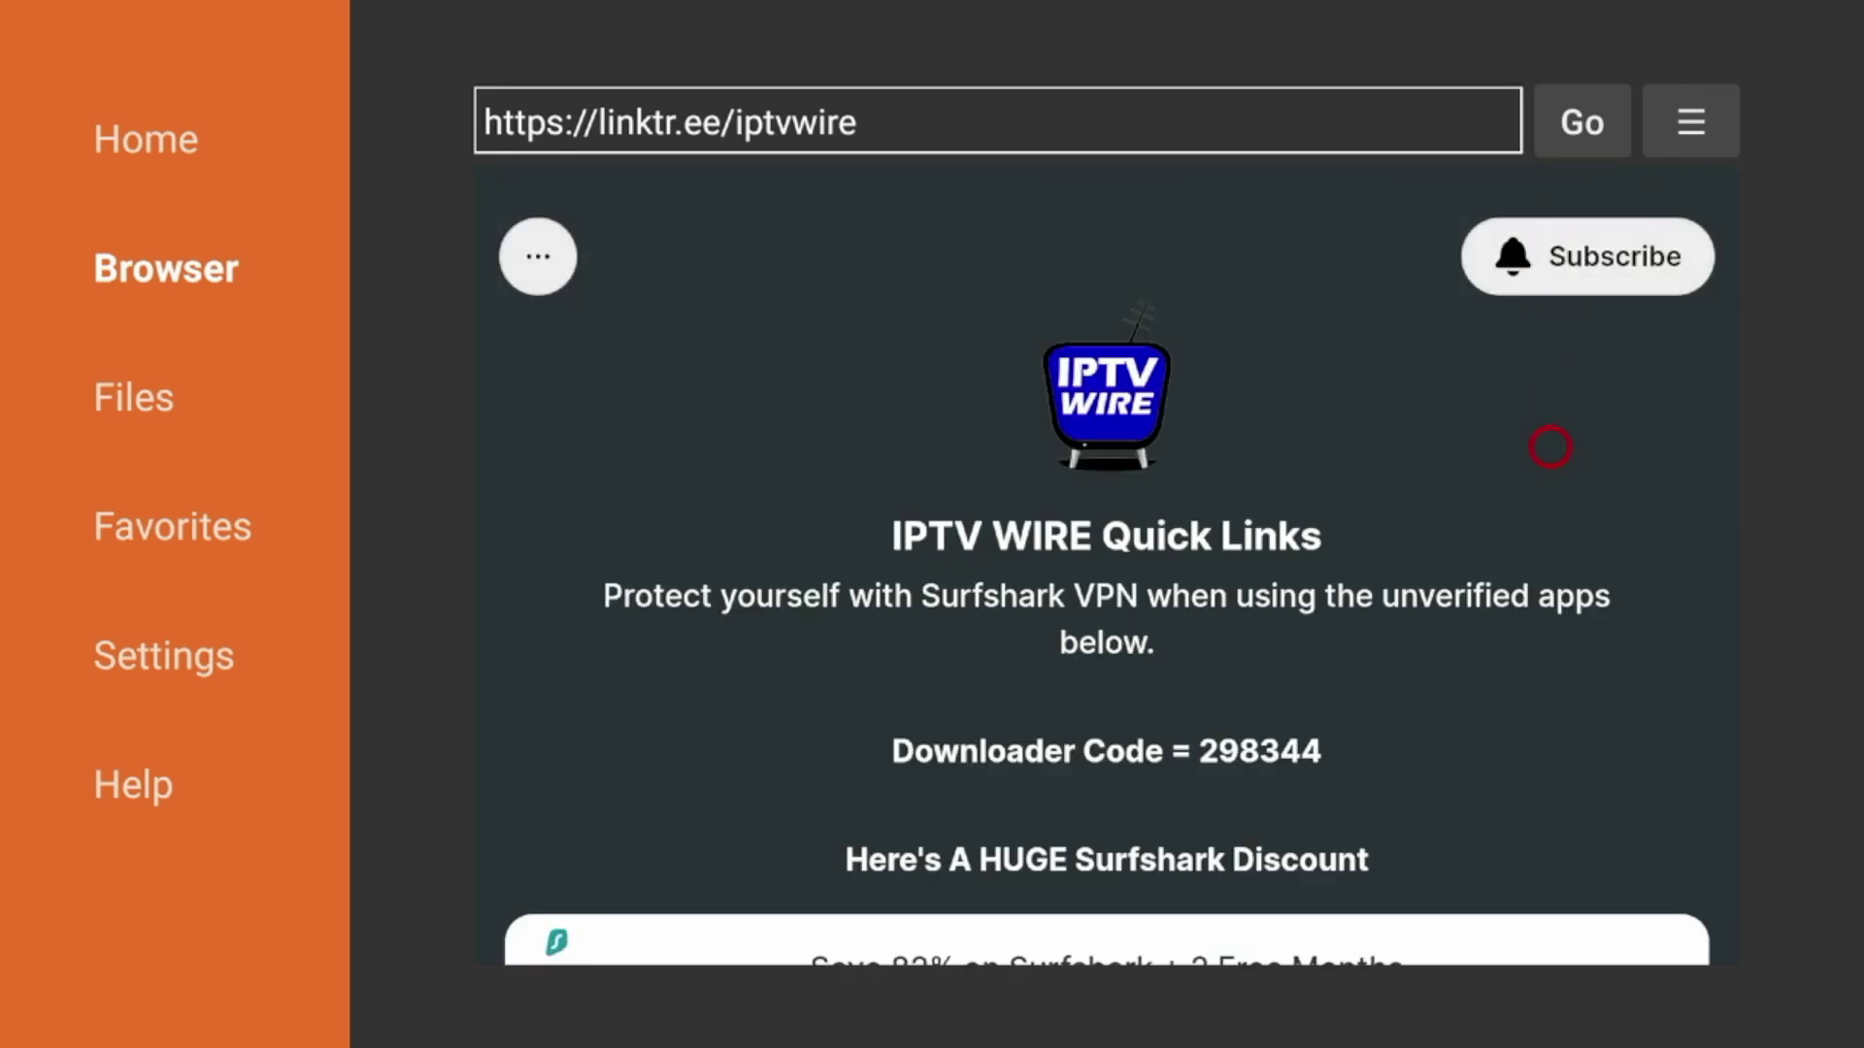